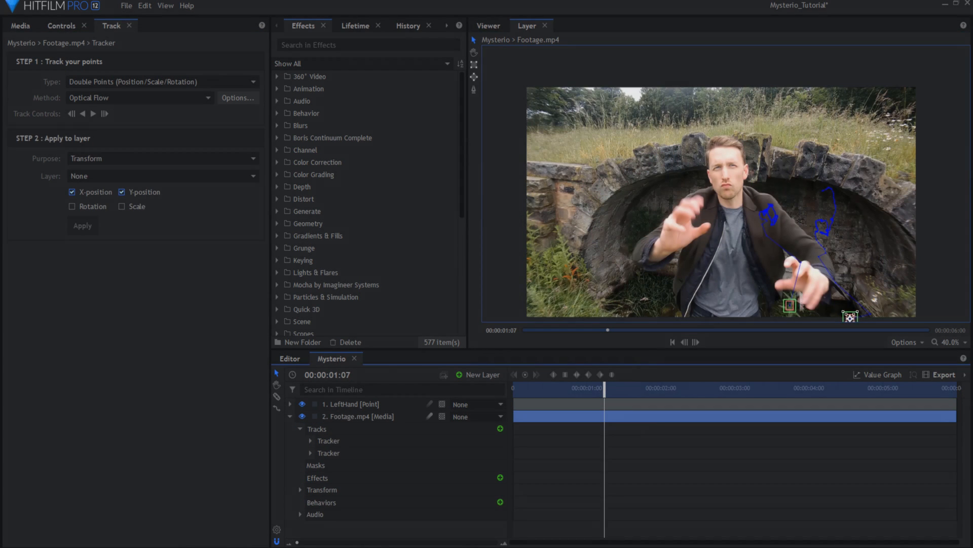
# Reposition the tracker's two points onto the thumb and little fingertip of the RightHand side, and track forward to the end of Footage.mp4.
pyautogui.moveTo(790, 305); pyautogui.dragTo(779, 284)
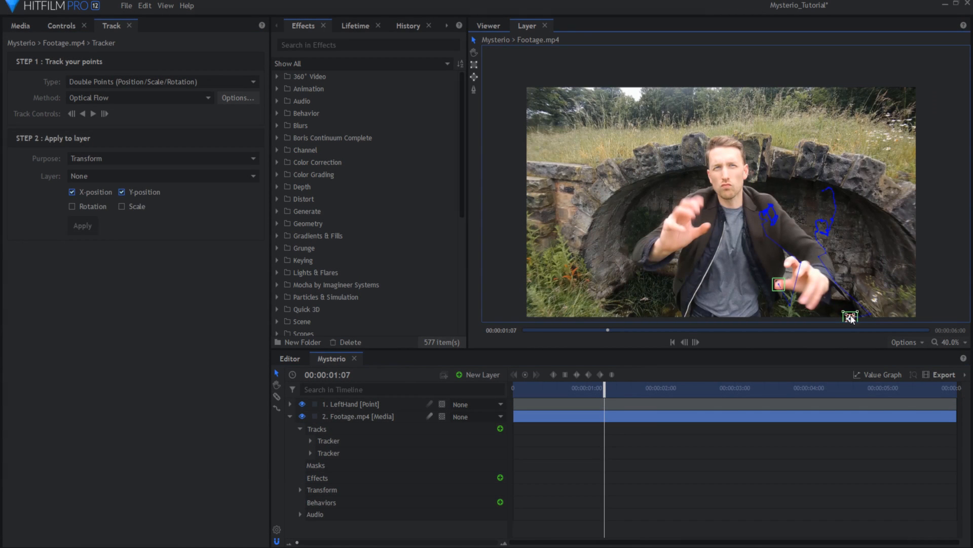
pyautogui.moveTo(850, 318); pyautogui.dragTo(812, 306)
pyautogui.moveTo(604, 389); pyautogui.dragTo(602, 390)
pyautogui.click(94, 114)
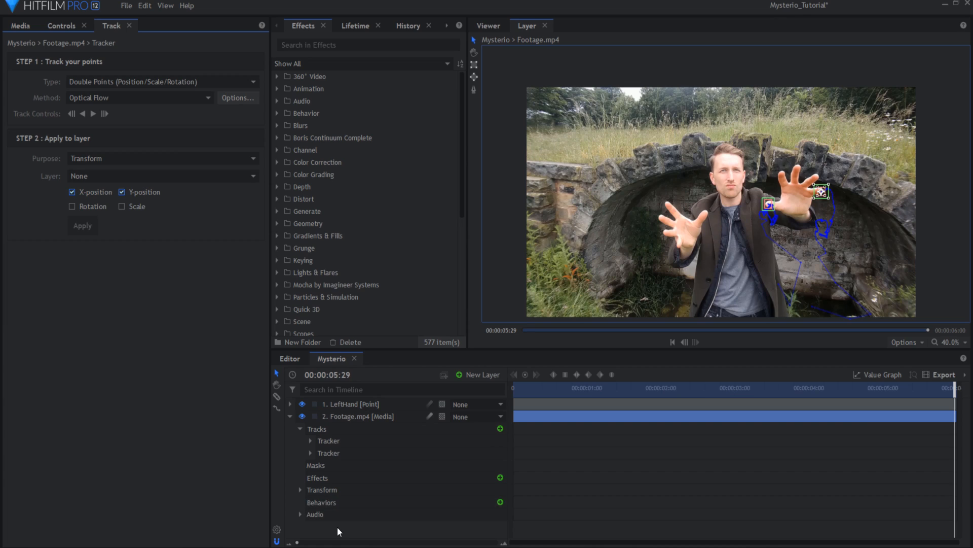
# Create a new point layer and name it RightHand.
pyautogui.click(337, 528)
pyautogui.hotkey('ctrl', 'shift', 'p')
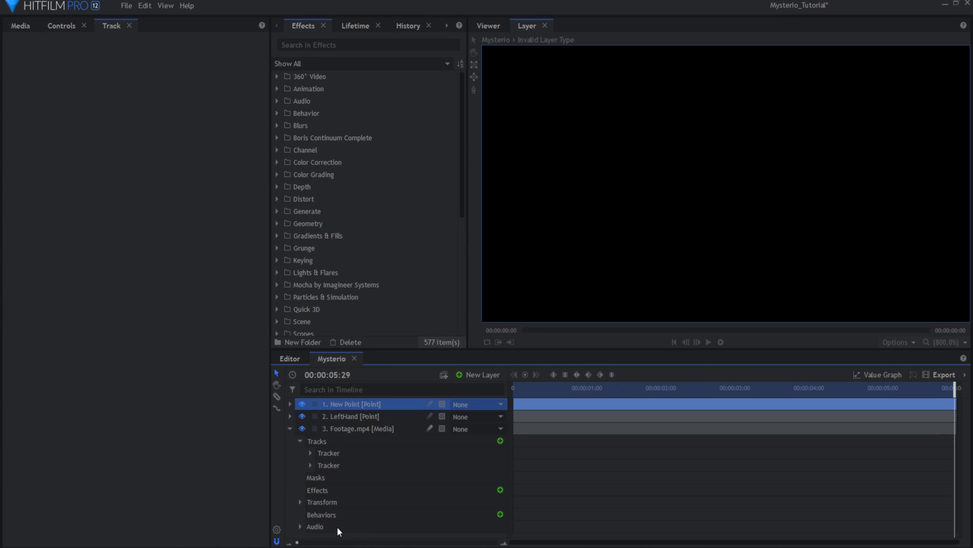
pyautogui.press('F2')
pyautogui.write('Ri')
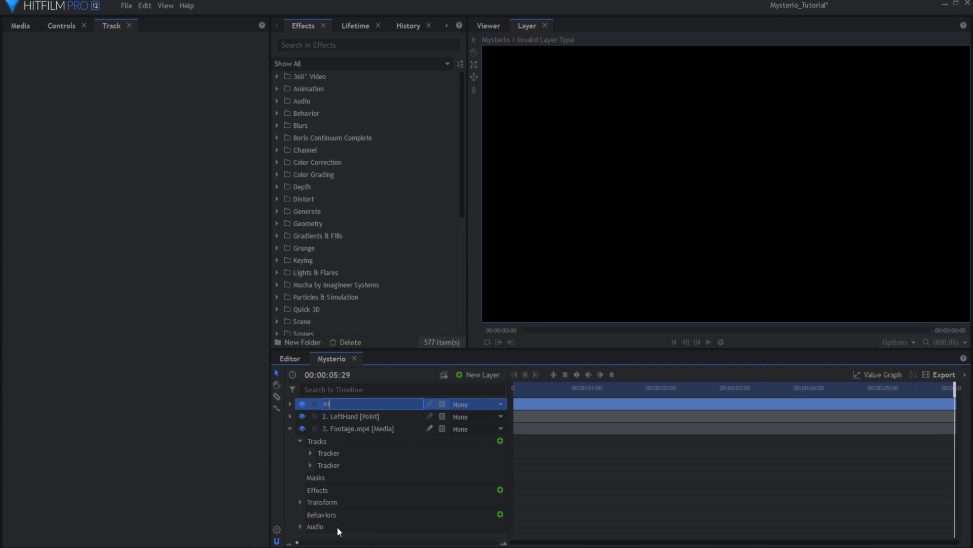
pyautogui.write('ghtHand')
pyautogui.press('Return')
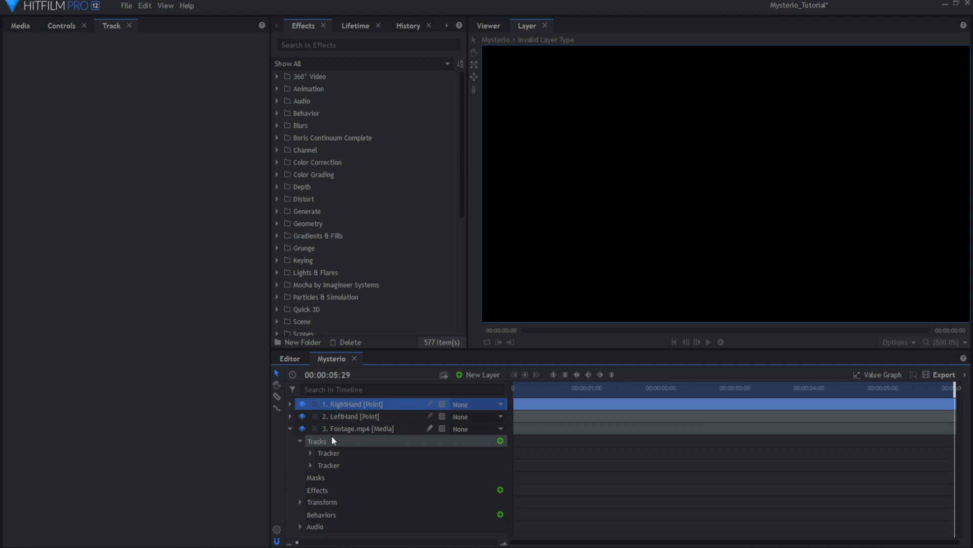
# Apply the second tracker's X-position, Y-position and Scale to the RightHand layer, and scrub through the footage to check the tracking.
pyautogui.click(343, 453)
pyautogui.click(343, 464)
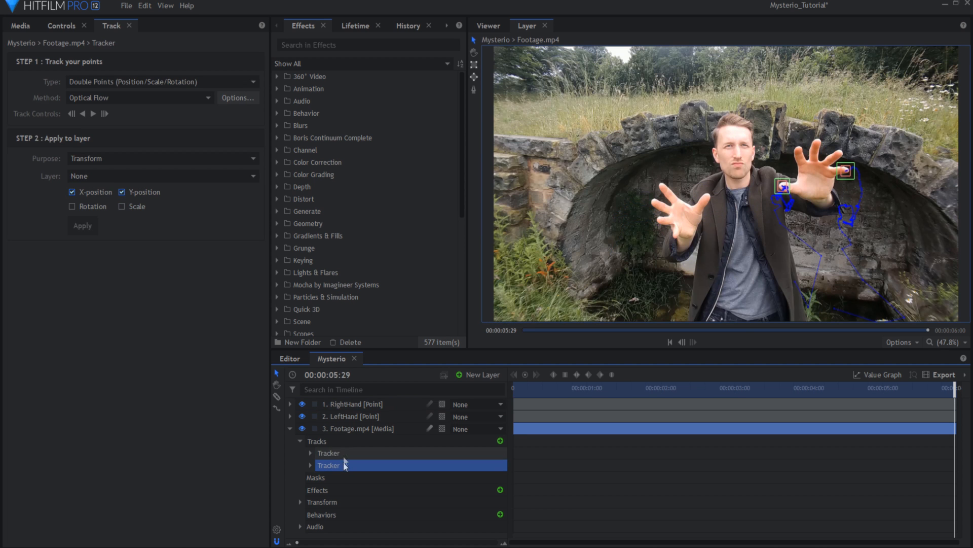
pyautogui.click(195, 178)
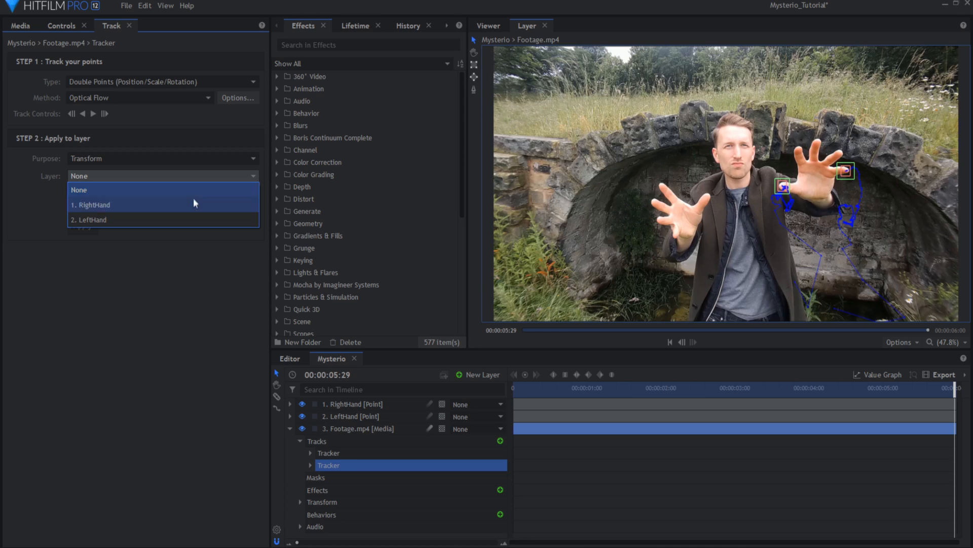
pyautogui.click(194, 205)
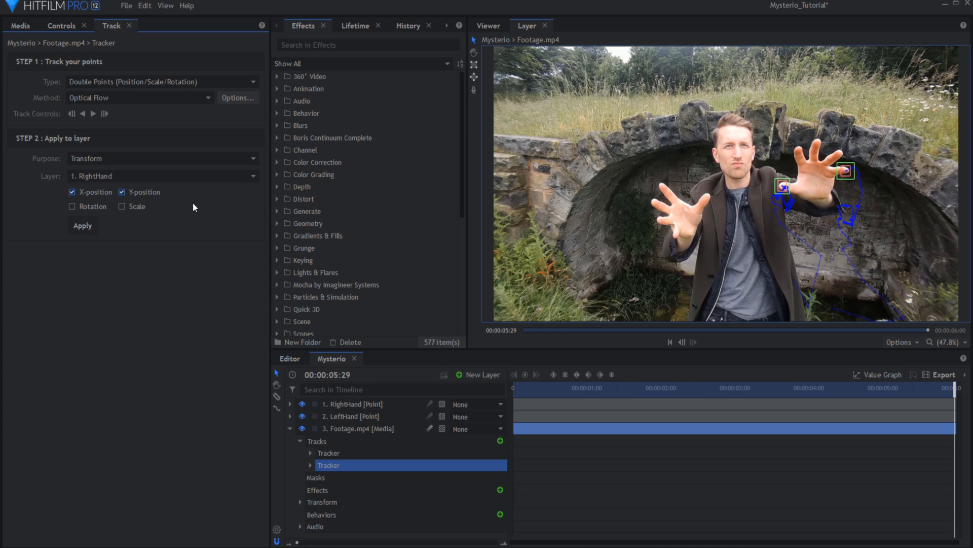
pyautogui.click(137, 206)
pyautogui.click(290, 428)
pyautogui.moveTo(954, 388); pyautogui.dragTo(814, 441)
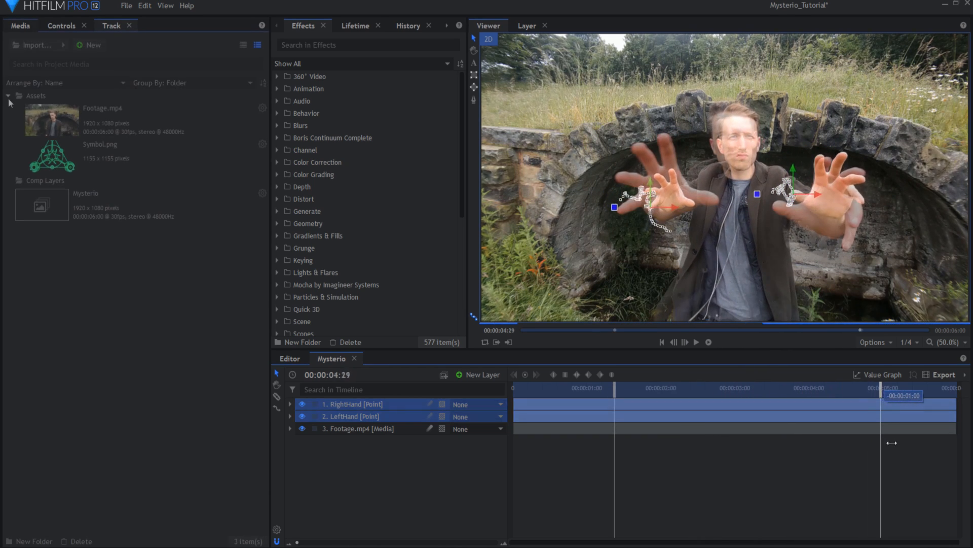
# Add Symbol.png as the top layer of the Mysterio composite, scaled to about 40%, and position it over the hand tracked by LeftHand.
pyautogui.click(87, 166)
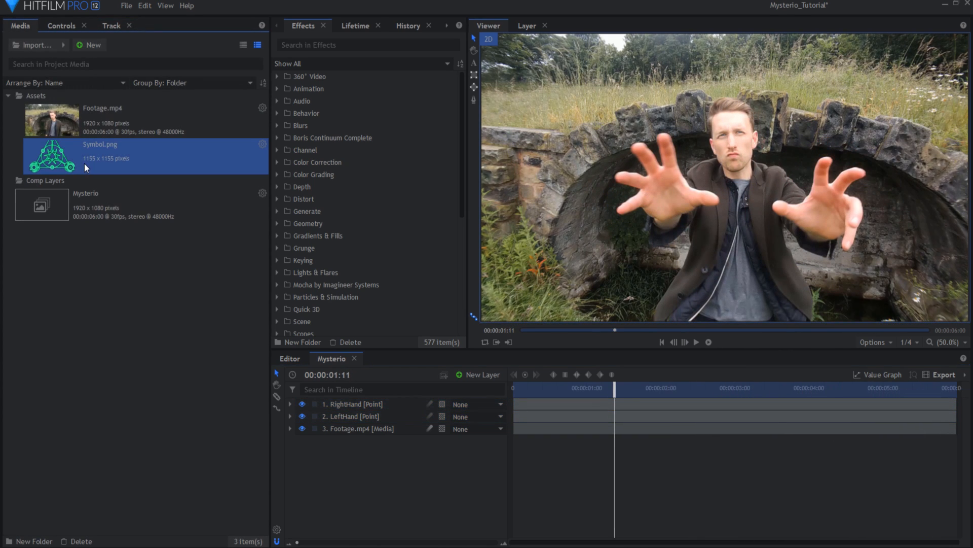
pyautogui.moveTo(84, 163); pyautogui.dragTo(360, 400)
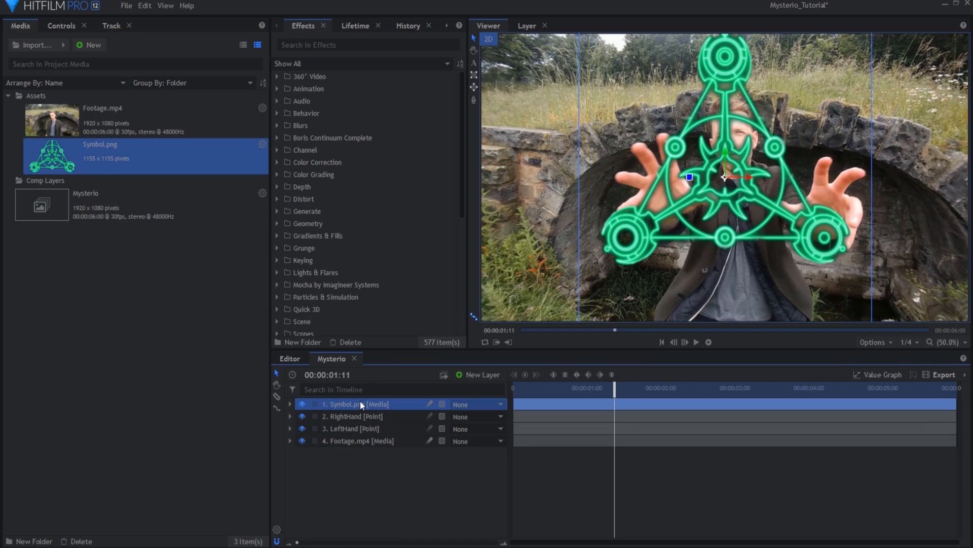
pyautogui.click(290, 404)
pyautogui.click(300, 440)
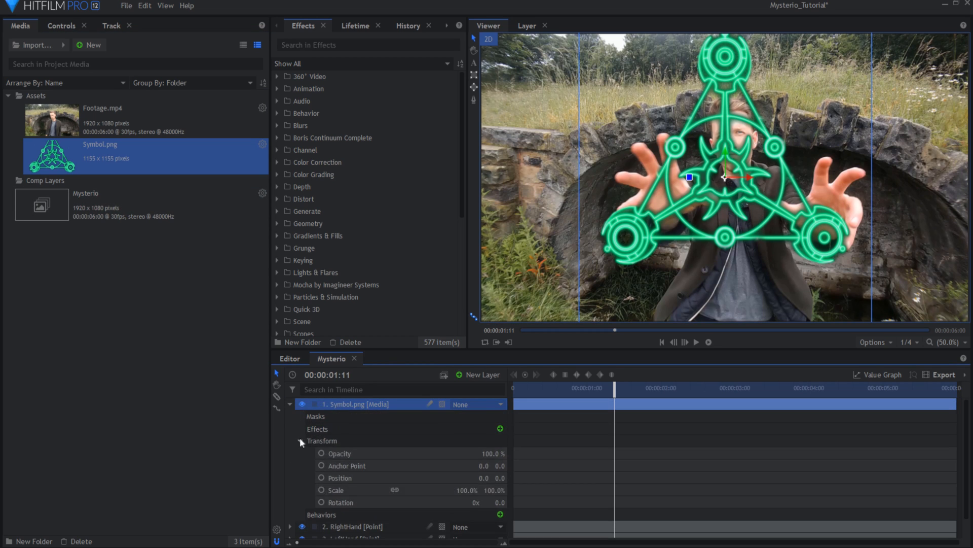
pyautogui.moveTo(473, 490); pyautogui.dragTo(449, 490)
pyautogui.moveTo(749, 177); pyautogui.dragTo(681, 188)
pyautogui.moveTo(473, 490); pyautogui.dragTo(465, 490)
pyautogui.moveTo(655, 150); pyautogui.dragTo(655, 160)
pyautogui.click(290, 405)
# Parent the Symbol.png layer to LeftHand and convert it to a 3D layer.
pyautogui.click(478, 402)
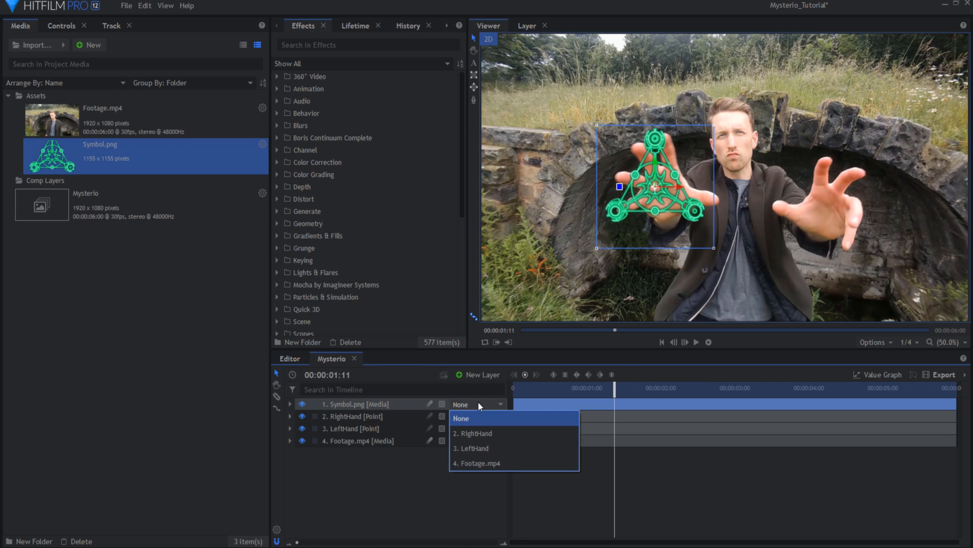
pyautogui.click(479, 447)
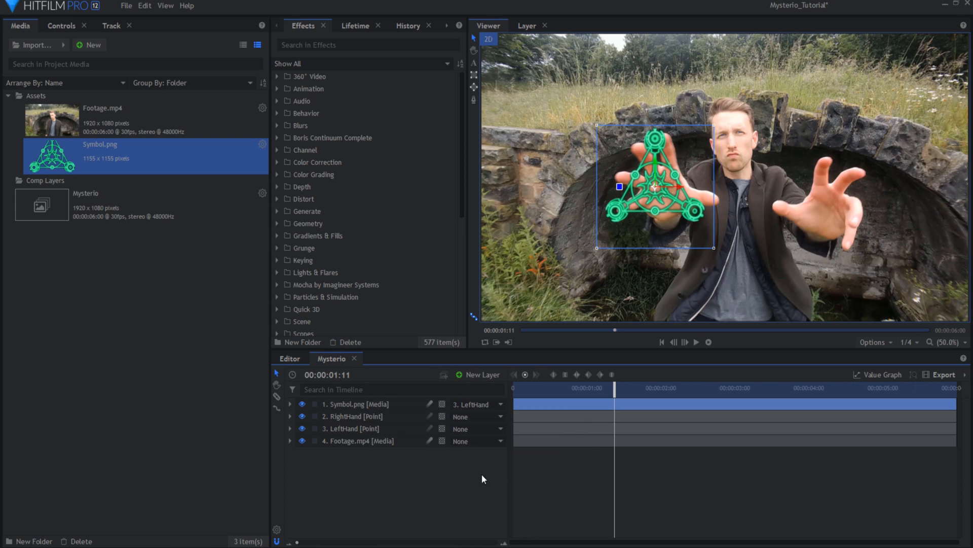
pyautogui.click(399, 467)
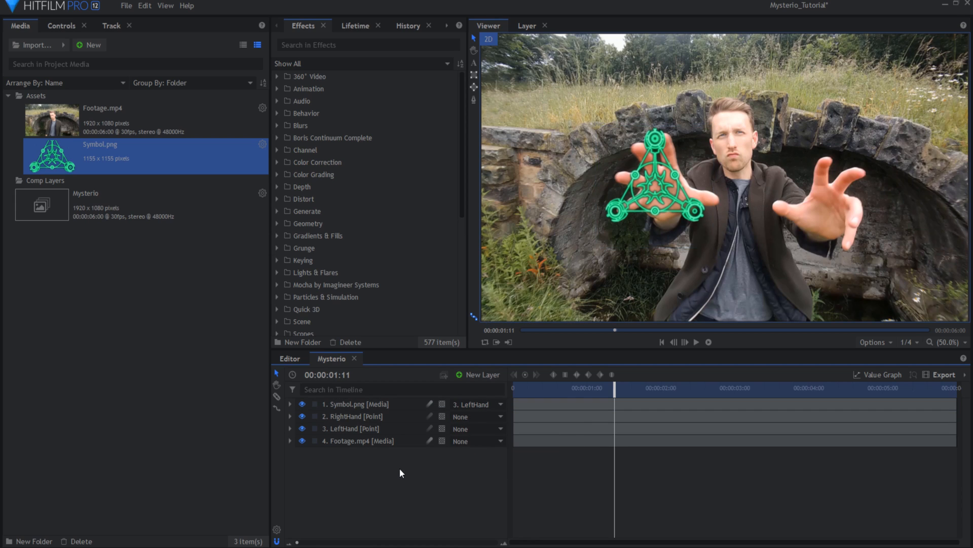
pyautogui.click(443, 404)
pyautogui.click(444, 428)
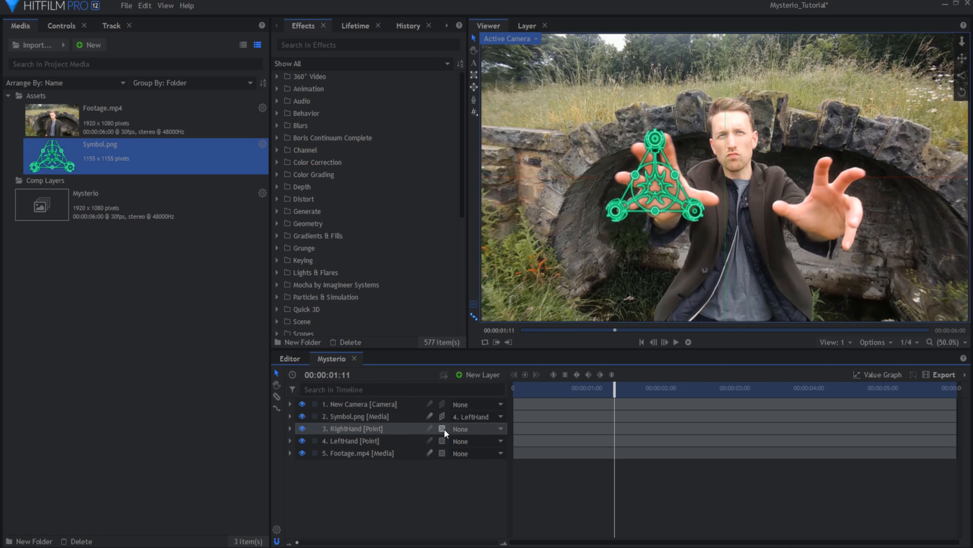
# Keyframe the Opacity of Symbol.png so it fades in as the hand thrusts forward, starting at 00:00:01:06.
pyautogui.click(402, 417)
pyautogui.click(290, 416)
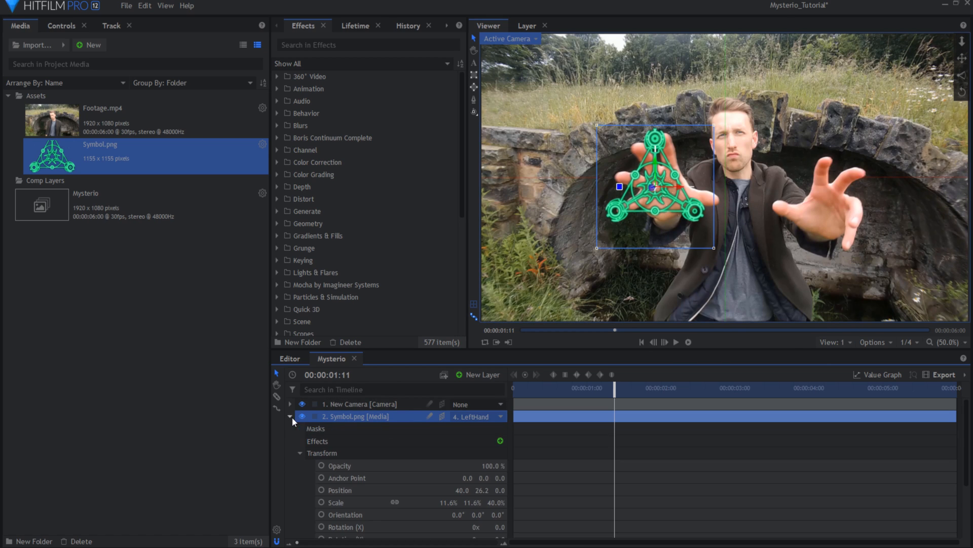
pyautogui.click(321, 465)
pyautogui.moveTo(614, 387); pyautogui.dragTo(605, 387)
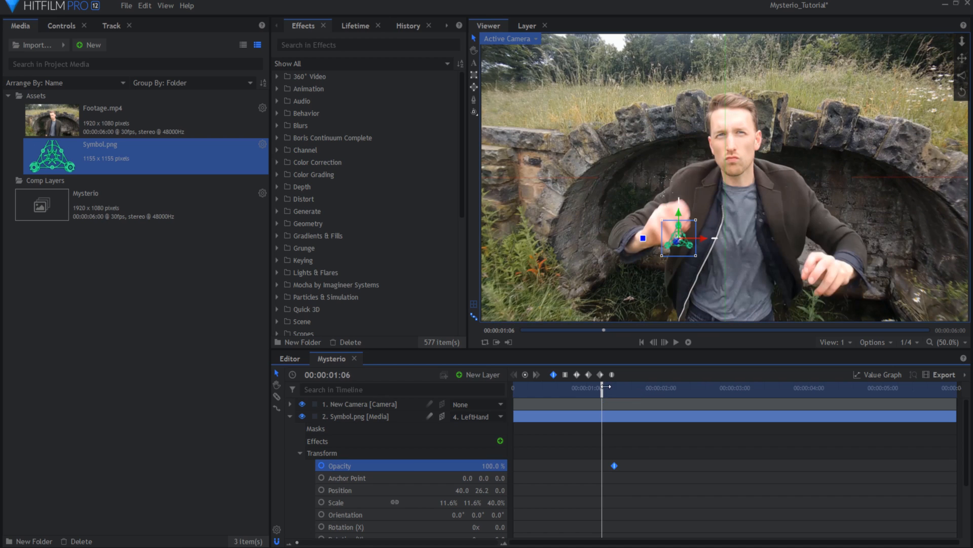
pyautogui.moveTo(614, 466); pyautogui.dragTo(606, 465)
pyautogui.moveTo(494, 466); pyautogui.dragTo(444, 465)
# Animate Rotation (Z) of Symbol.png from 0 at the start of the timeline to 12 revolutions at the end.
pyautogui.moveTo(602, 390); pyautogui.dragTo(607, 392)
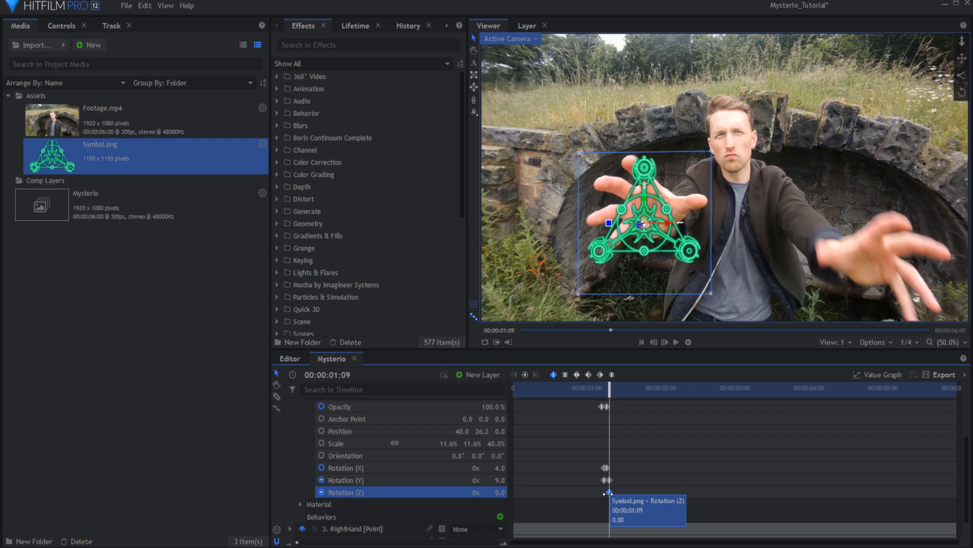
pyautogui.moveTo(602, 493); pyautogui.dragTo(513, 492)
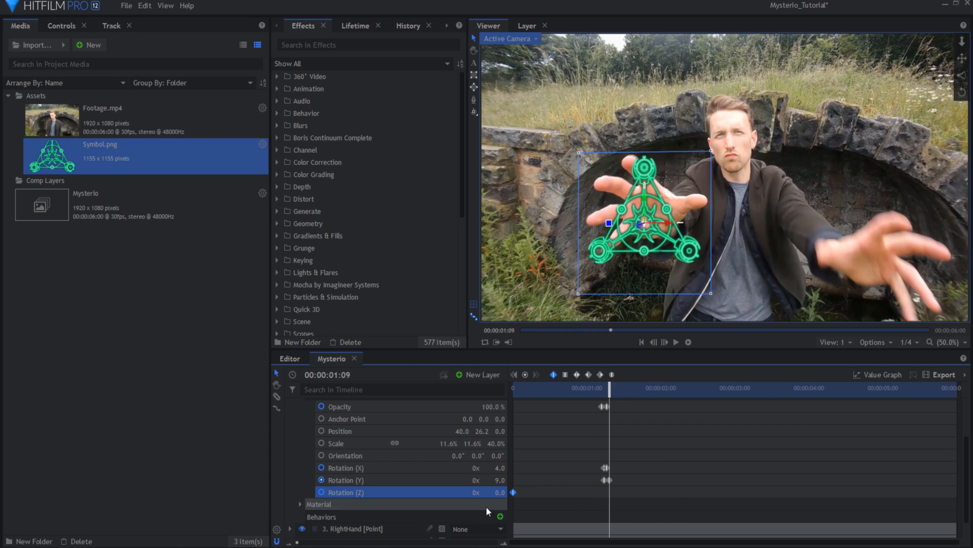
pyautogui.click(478, 492)
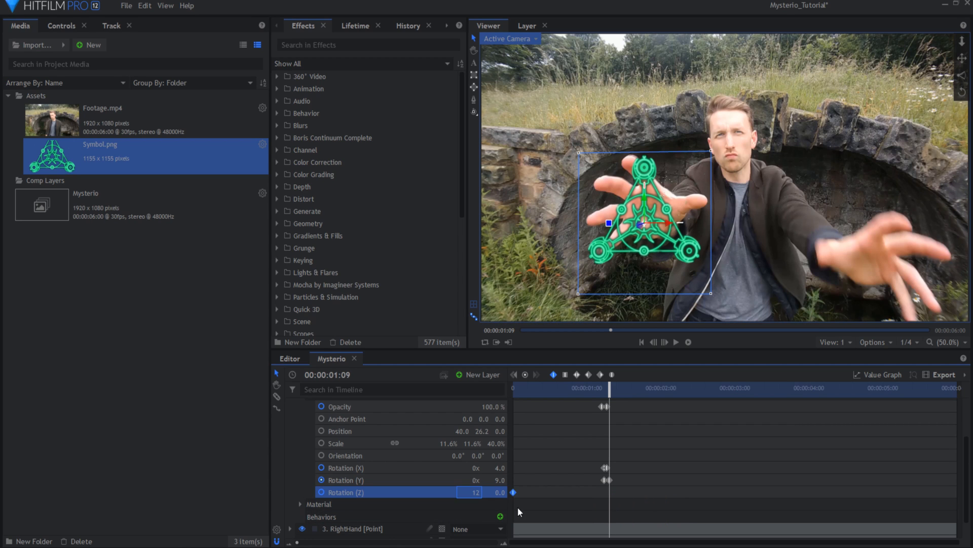
pyautogui.press('Return')
pyautogui.moveTo(610, 492); pyautogui.dragTo(955, 493)
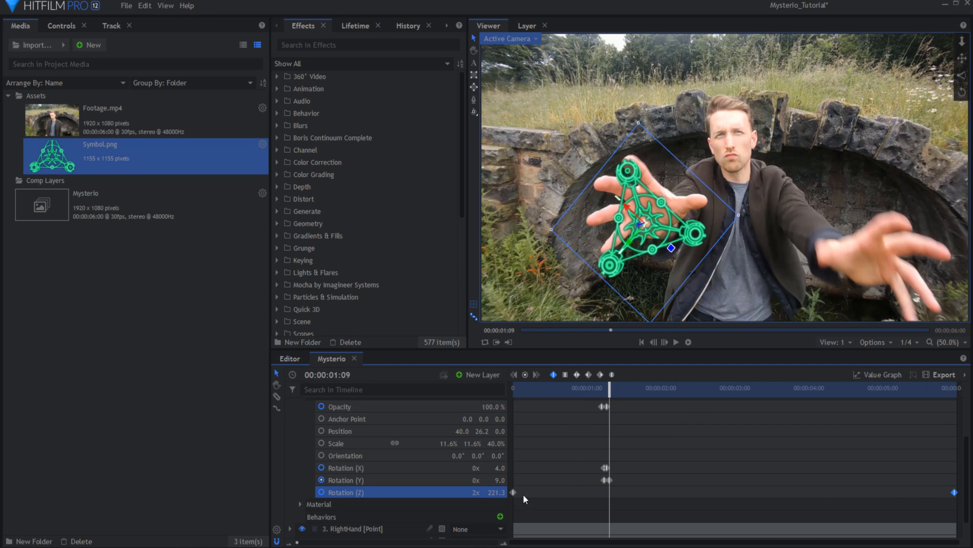
# Curve the Rotation (Z) animation of Symbol.png in the value graph so the spin starts fast and slows down, and preview it.
pyautogui.click(418, 492)
pyautogui.click(875, 377)
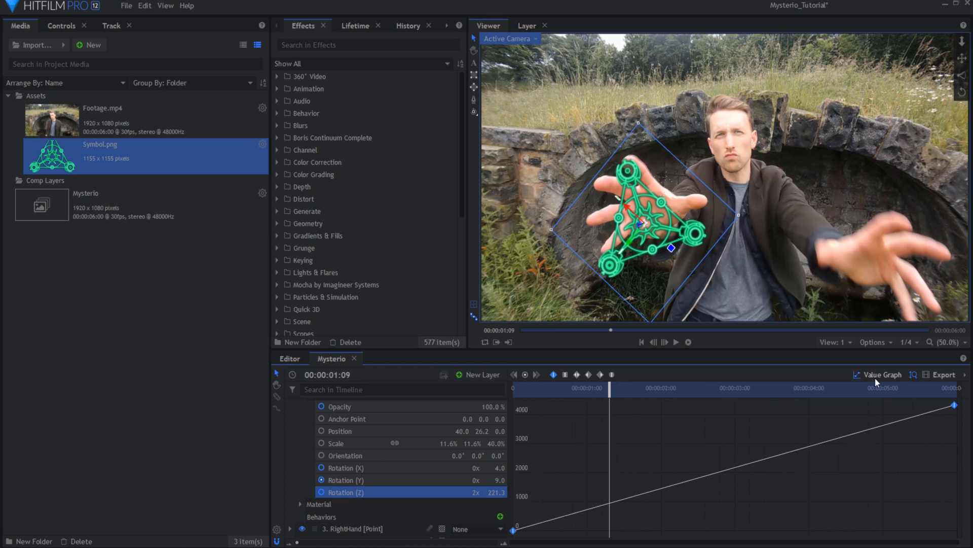
pyautogui.click(577, 375)
pyautogui.moveTo(642, 495); pyautogui.dragTo(608, 472)
pyautogui.press('space')
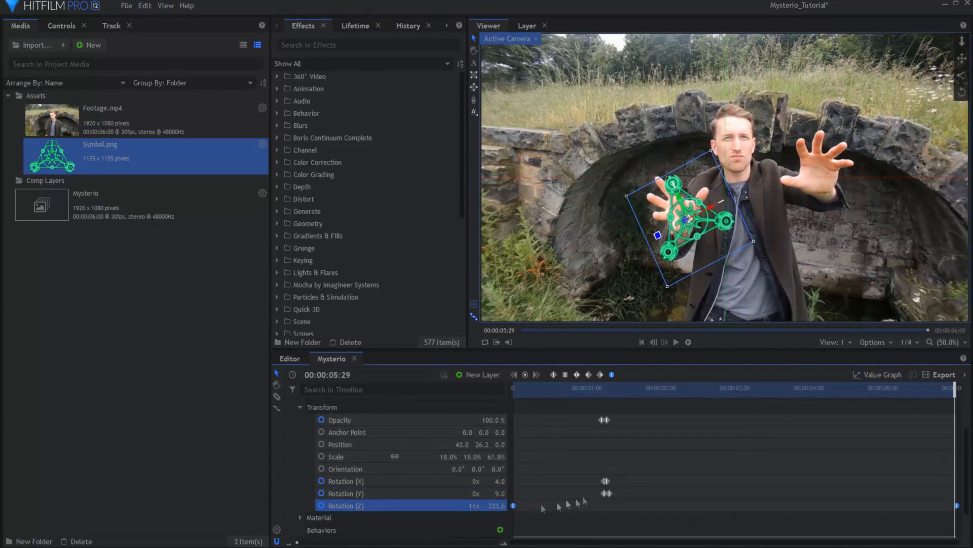
pyautogui.click(544, 507)
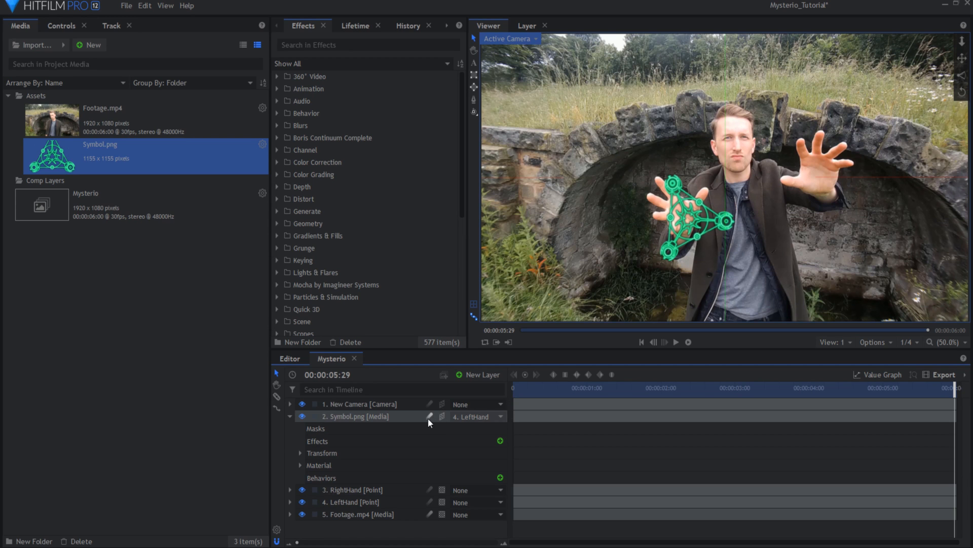
# Enable motion blur on the Symbol.png layer and scrub through the timeline to check it.
pyautogui.click(430, 415)
pyautogui.moveTo(519, 388); pyautogui.dragTo(869, 377)
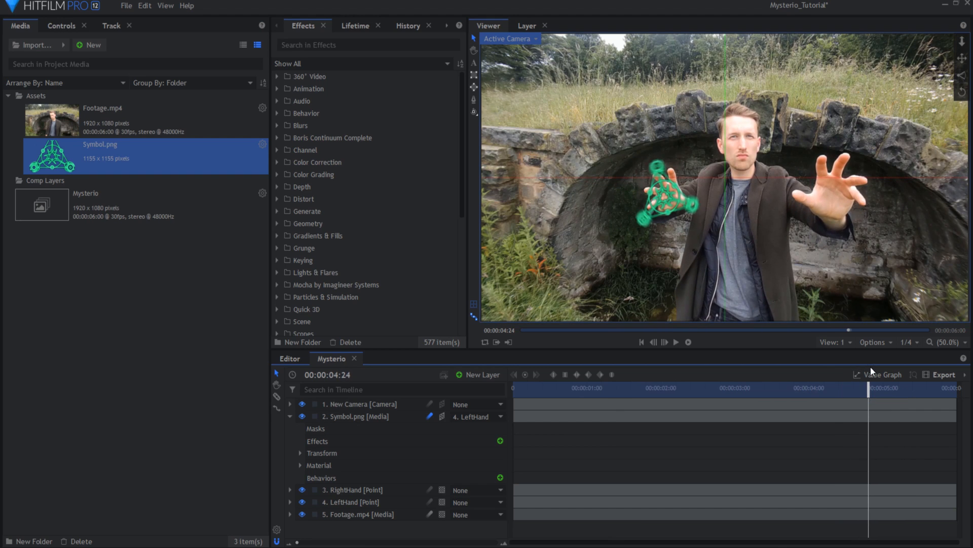
pyautogui.click(290, 416)
# Duplicate the Symbol.png layer and parent the copy to RightHand.
pyautogui.click(361, 419)
pyautogui.hotkey('ctrl', 'd')
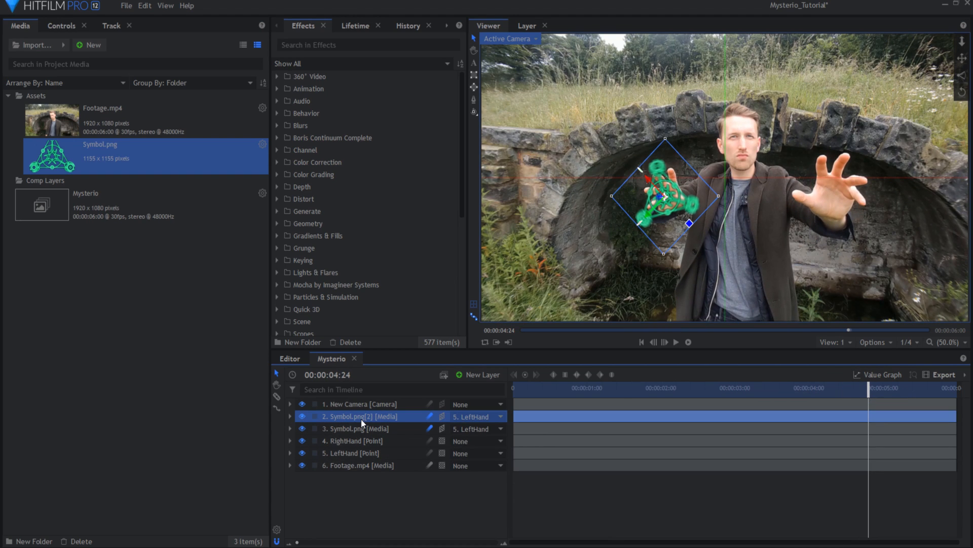
pyautogui.click(479, 418)
pyautogui.click(473, 478)
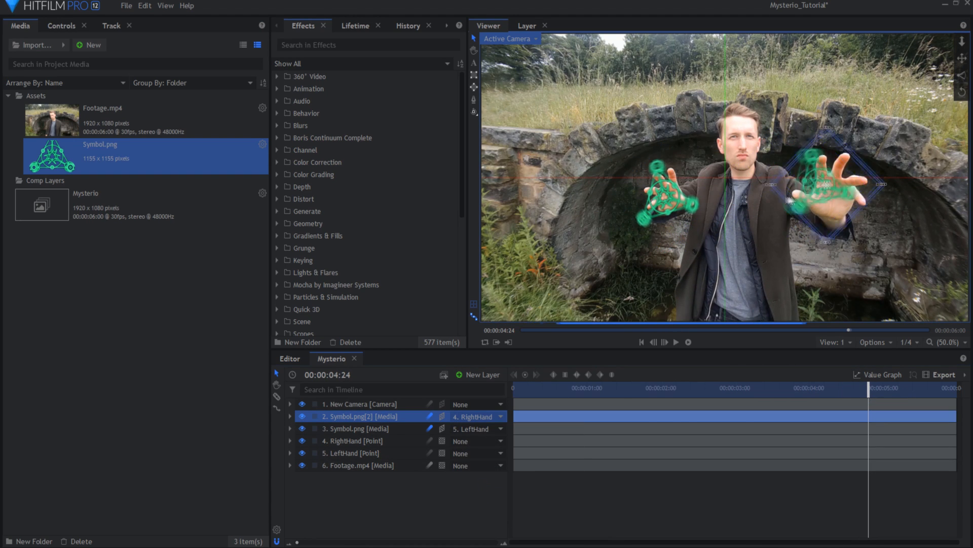
# Position the duplicated symbol over the RightHand palm and reverse its Rotation (Z) so it spins the opposite way.
pyautogui.moveTo(865, 388); pyautogui.dragTo(622, 388)
pyautogui.click(290, 416)
pyautogui.click(300, 454)
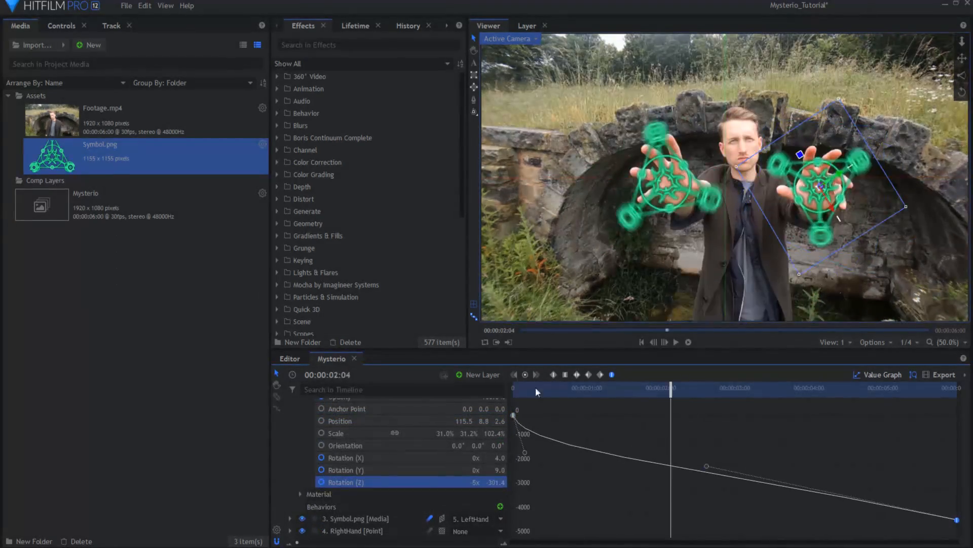
# Refine the duplicated symbol's Rotation (Z) curve in the value graph and preview the spin from the start of the timeline.
pyautogui.press('Home')
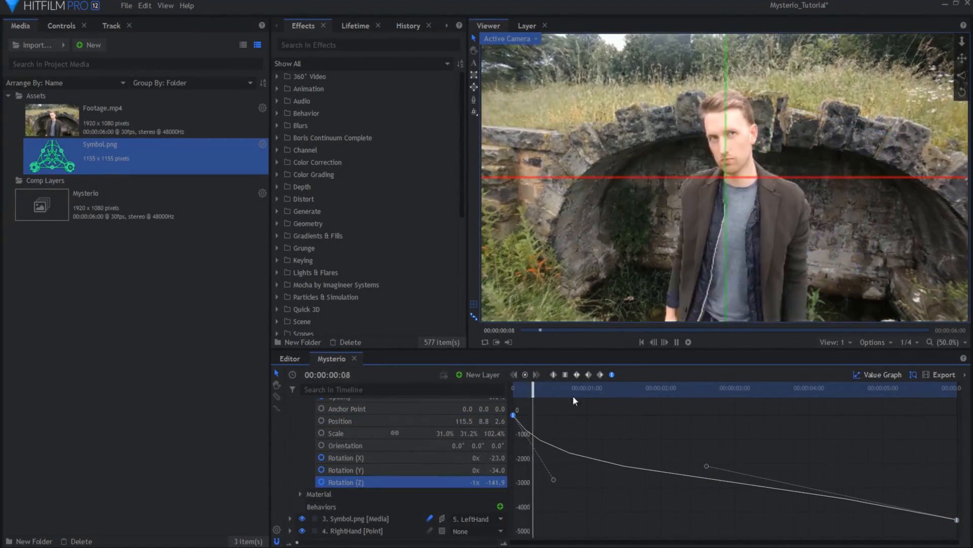
pyautogui.press('space')
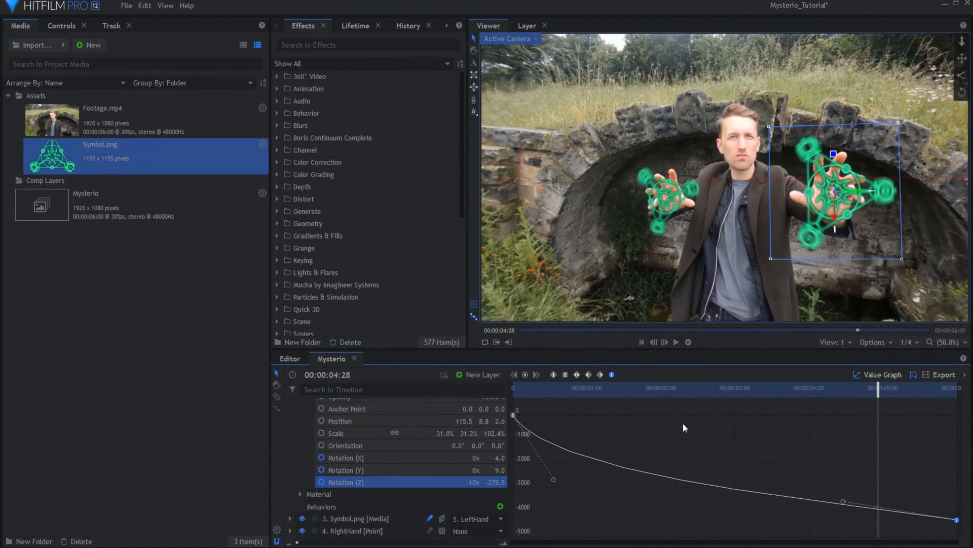
pyautogui.click(683, 424)
pyautogui.scroll(3, 371, 435)
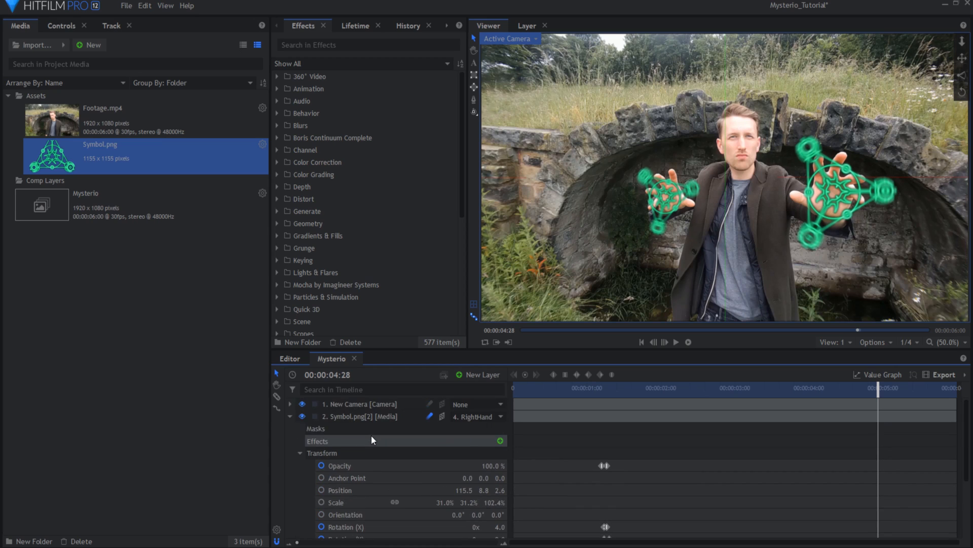
pyautogui.click(344, 421)
pyautogui.click(290, 415)
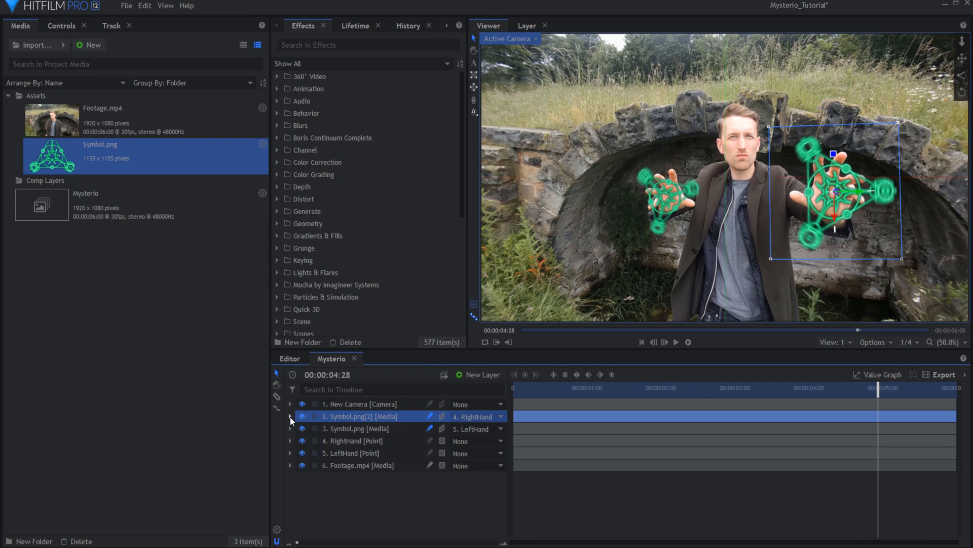
# Apply the Heat Distortion effect to the Symbol.png layer.
pyautogui.click(354, 487)
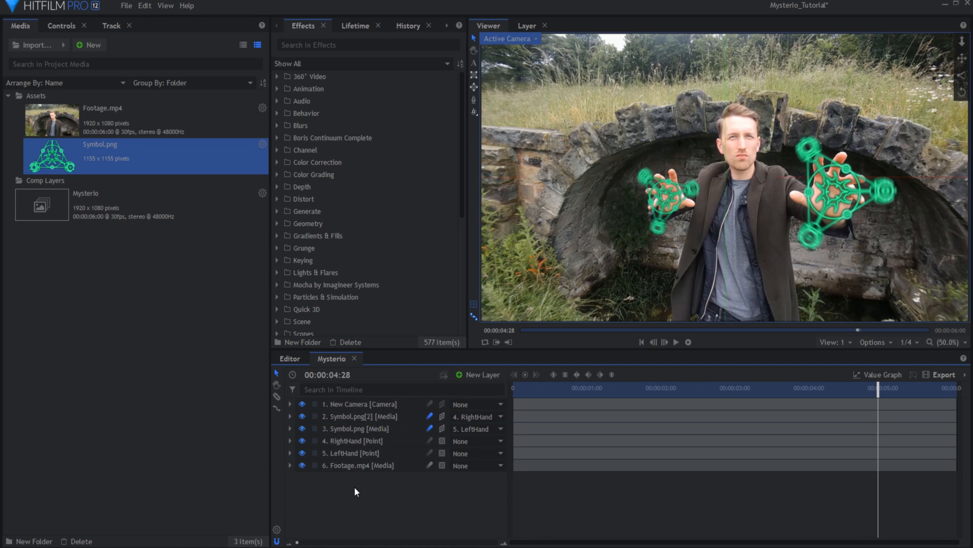
pyautogui.click(279, 199)
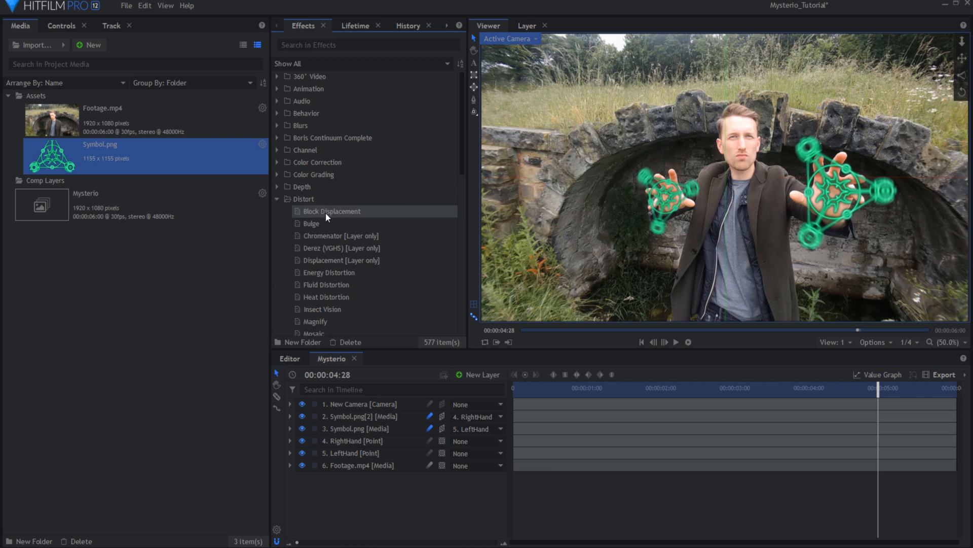
pyautogui.click(329, 299)
pyautogui.moveTo(340, 430); pyautogui.dragTo(340, 430)
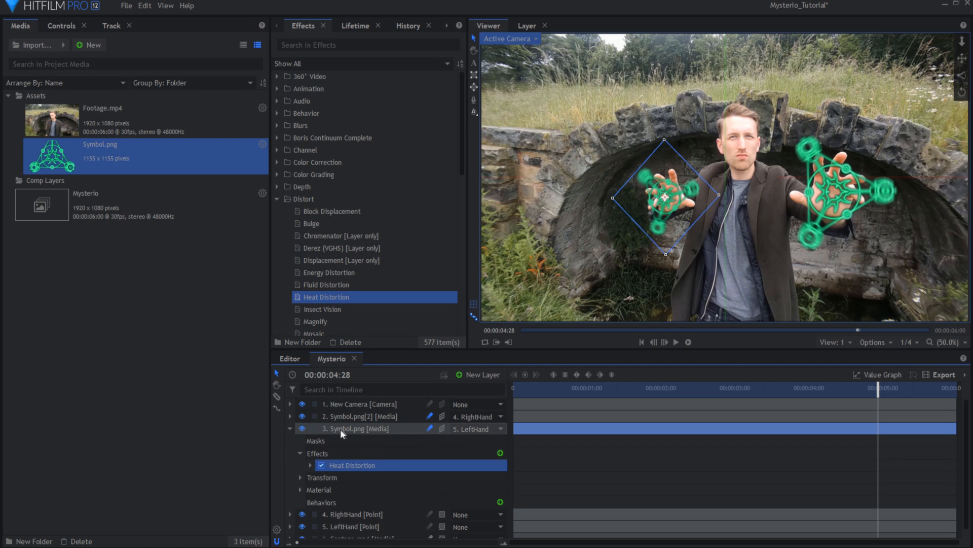
# At 00:00:01:16, set the Symbol.png layer's Heat Distortion Scale to 270.7 px and Diffusion Bias to 100.0.
pyautogui.moveTo(604, 391); pyautogui.dragTo(627, 405)
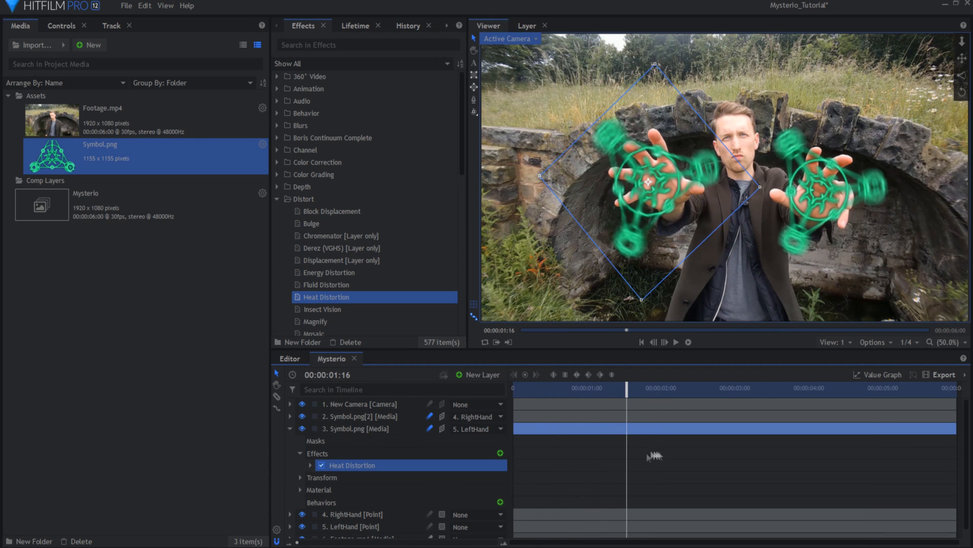
pyautogui.click(310, 465)
pyautogui.click(310, 465)
pyautogui.click(61, 26)
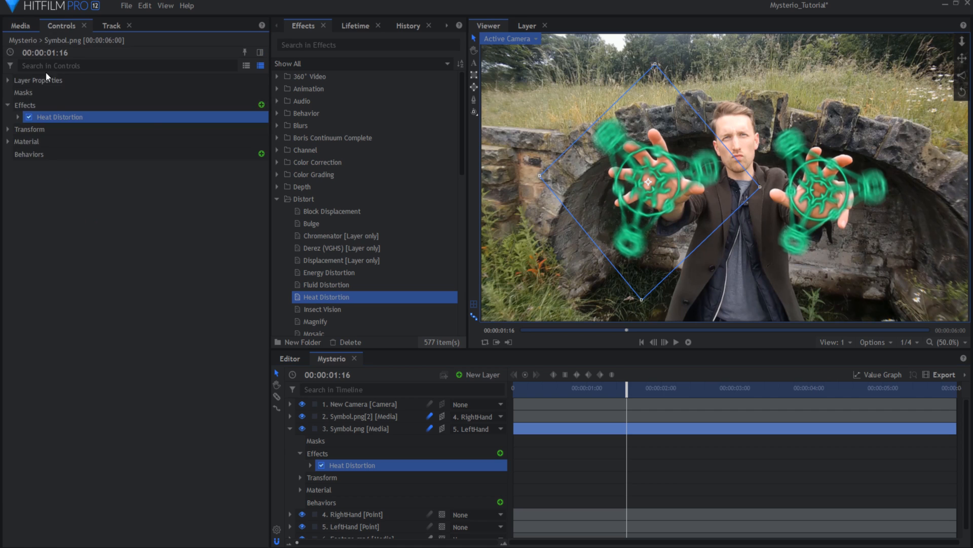
pyautogui.click(18, 117)
pyautogui.click(159, 291)
pyautogui.moveTo(142, 141); pyautogui.dragTo(216, 166)
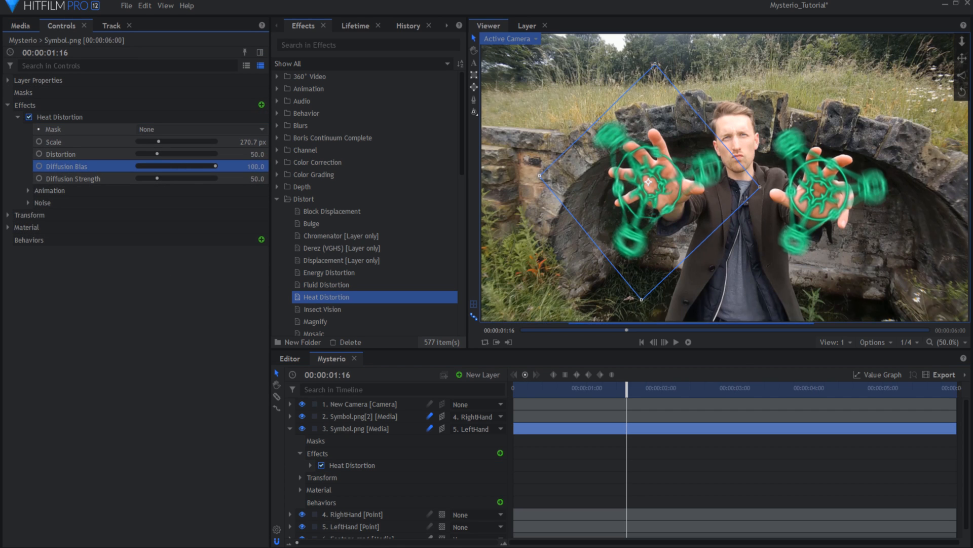
# Keyframe the Heat Distortion's Distortion on Symbol.png so it starts high and settles at 50.0 as the symbol forms.
pyautogui.moveTo(627, 390); pyautogui.dragTo(607, 391)
pyautogui.click(39, 153)
pyautogui.moveTo(607, 391); pyautogui.dragTo(637, 391)
pyautogui.moveTo(607, 503); pyautogui.dragTo(636, 502)
pyautogui.moveTo(637, 391); pyautogui.dragTo(612, 391)
pyautogui.moveTo(157, 154); pyautogui.dragTo(217, 154)
pyautogui.click(612, 501)
# Adjust the timing of the Distortion keyframes on Symbol.png and preview the distortion animation.
pyautogui.moveTo(611, 392)
pyautogui.mouseDown()
pyautogui.moveTo(635, 399)
pyautogui.moveTo(602, 397)
pyautogui.mouseUp()
pyautogui.moveTo(609, 502); pyautogui.dragTo(602, 503)
pyautogui.moveTo(602, 392); pyautogui.dragTo(616, 393)
pyautogui.moveTo(636, 503); pyautogui.dragTo(617, 502)
pyautogui.moveTo(617, 390); pyautogui.dragTo(594, 389)
pyautogui.press('space')
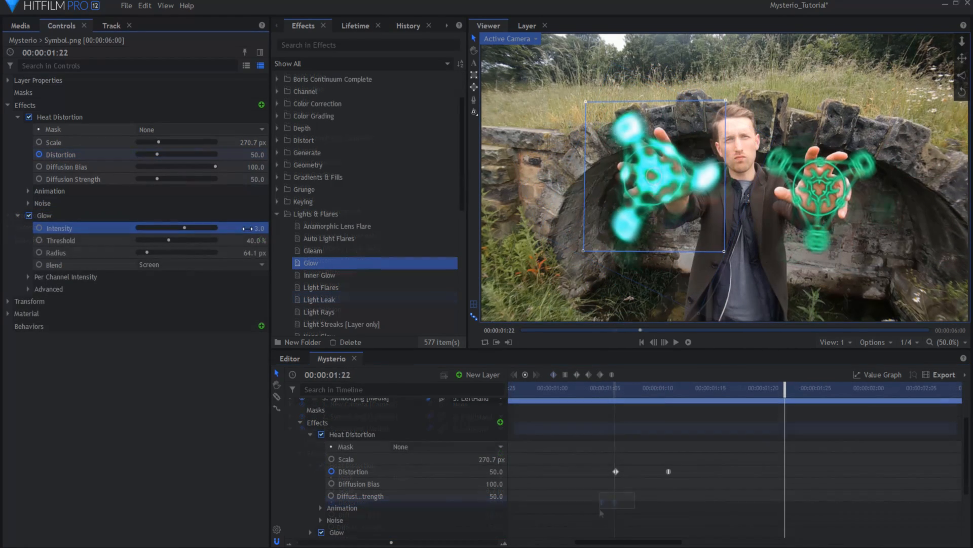
# Set the Symbol.png layer's Glow to Intensity 2.6, Threshold 84.0% and Radius 23.1 px.
pyautogui.click(254, 241)
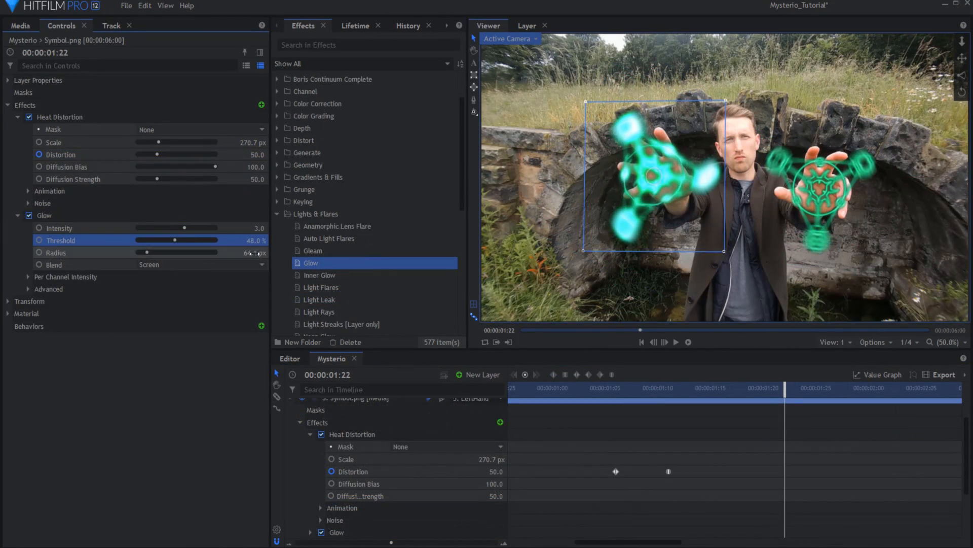
pyautogui.moveTo(255, 253); pyautogui.dragTo(251, 228)
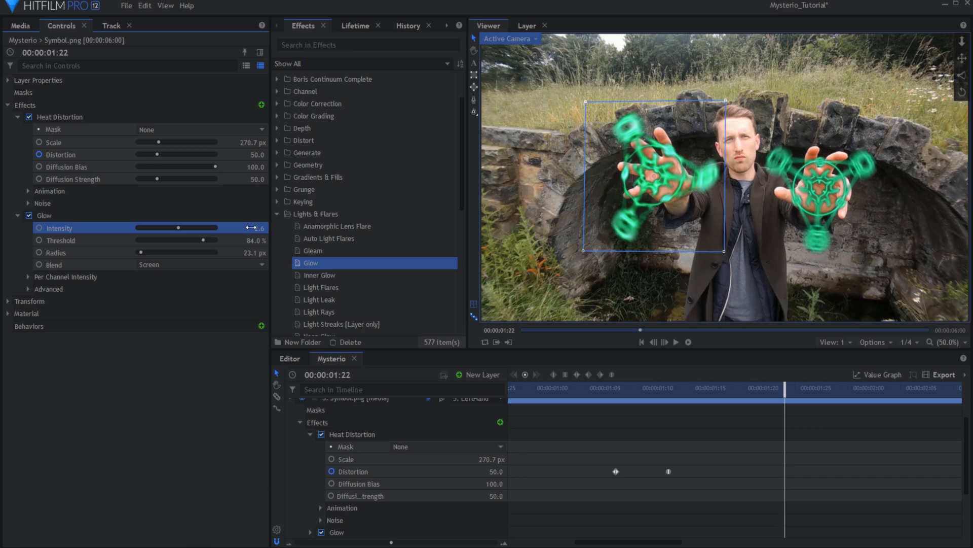
# Add the Diffuse blur effect below the Glow on Symbol.png and choose its Heavy preset.
pyautogui.click(276, 213)
pyautogui.scroll(5, 284, 153)
pyautogui.click(277, 125)
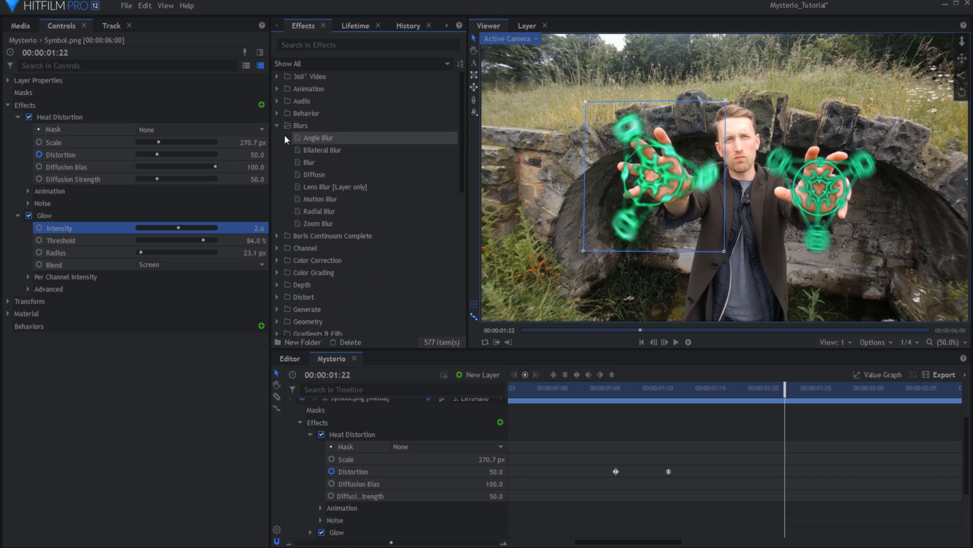
pyautogui.moveTo(314, 174); pyautogui.dragTo(159, 292)
pyautogui.click(18, 302)
pyautogui.click(186, 313)
pyautogui.click(182, 371)
pyautogui.click(181, 314)
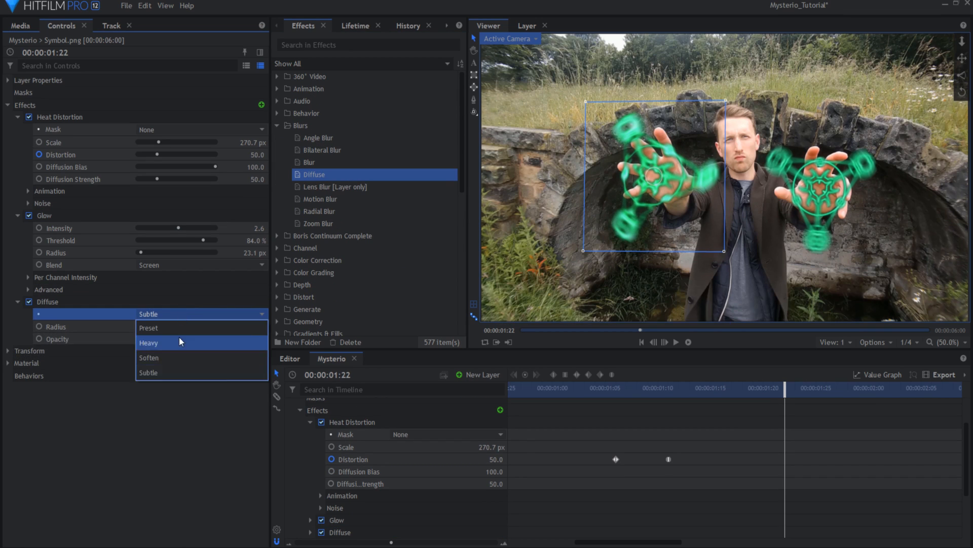
pyautogui.click(179, 342)
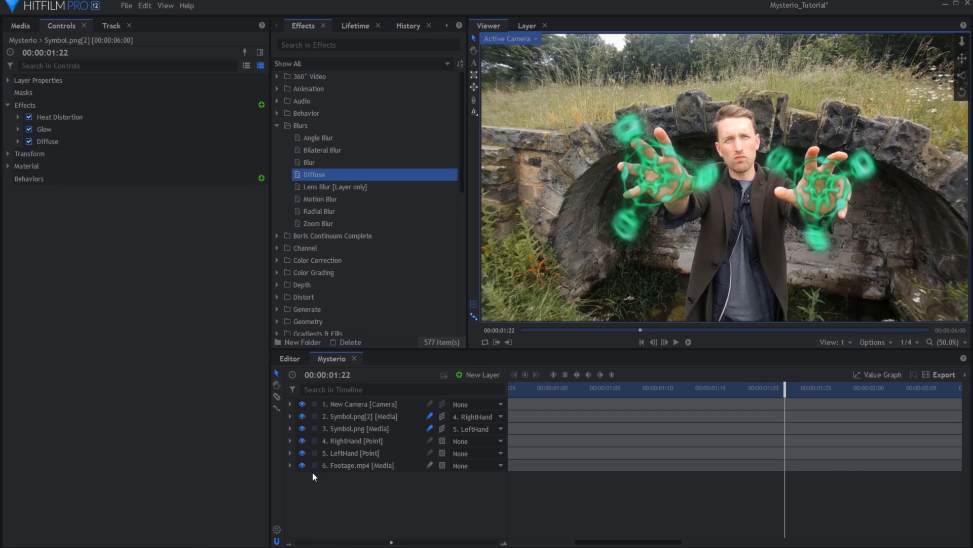
# Hide the Footage.mp4 layer and create a new point layer named EndPoint_Right.
pyautogui.click(301, 465)
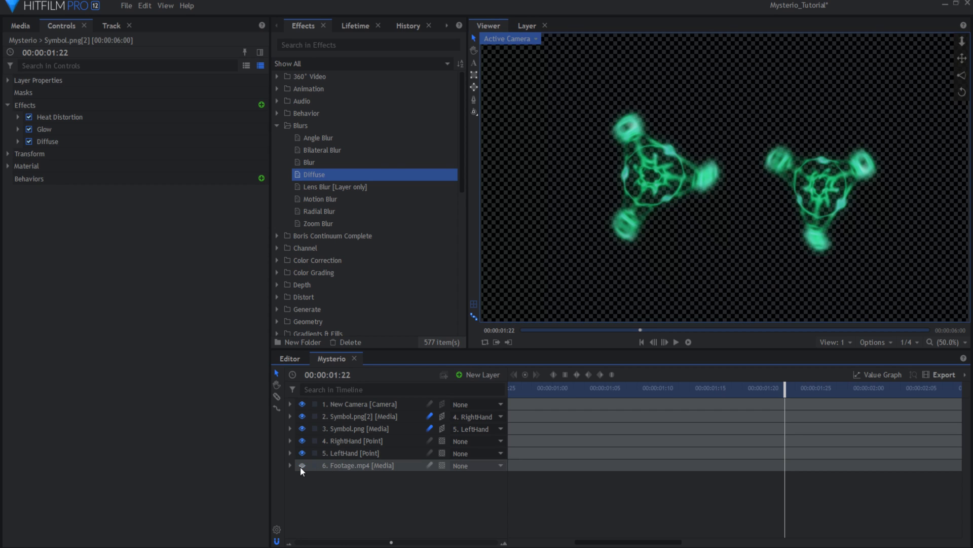
pyautogui.hotkey('ctrl', 'shift', 'p')
pyautogui.write('EndPoint_Right')
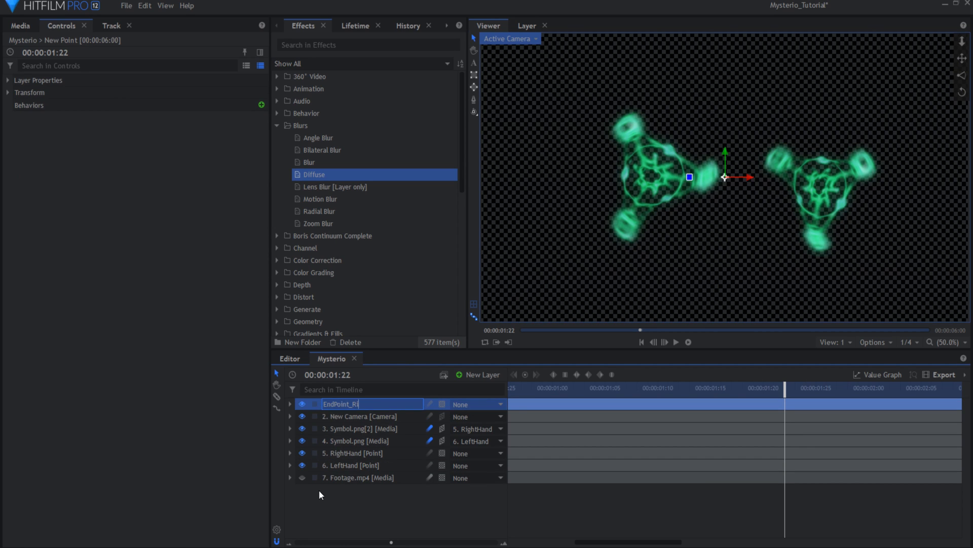
pyautogui.press('Return')
# Duplicate the EndPoint_Right layer and rename the copy EndPoint_Left.
pyautogui.hotkey('ctrl', 'd')
pyautogui.press('F2')
pyautogui.press('End')
pyautogui.press('BackSpace')
pyautogui.press('BackSpace')
pyautogui.press('BackSpace')
pyautogui.press('BackSpace')
pyautogui.press('BackSpace')
pyautogui.press('BackSpace')
pyautogui.press('BackSpace')
pyautogui.press('BackSpace')
pyautogui.write('Left')
pyautogui.press('Return')
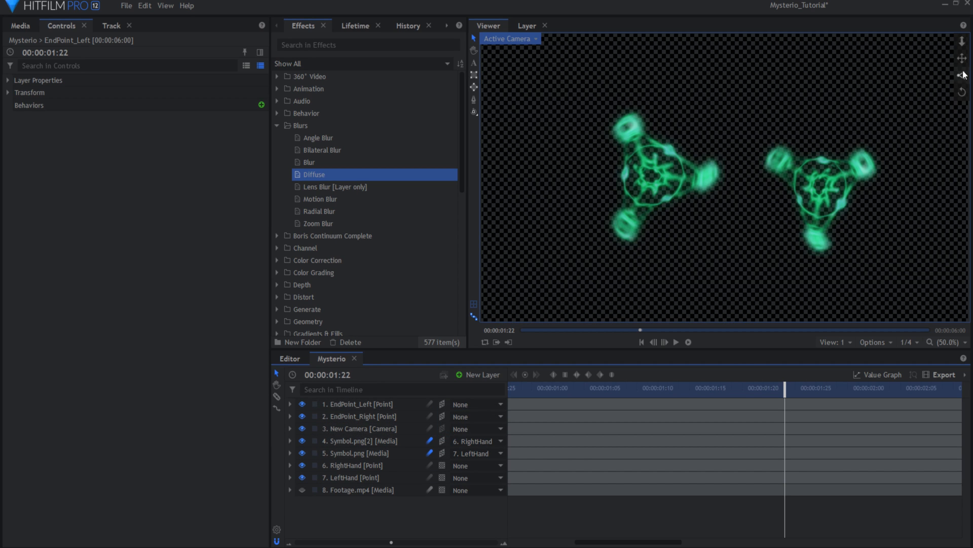
# In the Top view, move EndPoint_Right and EndPoint_Left toward the camera, one on each side of its axis.
pyautogui.click(524, 43)
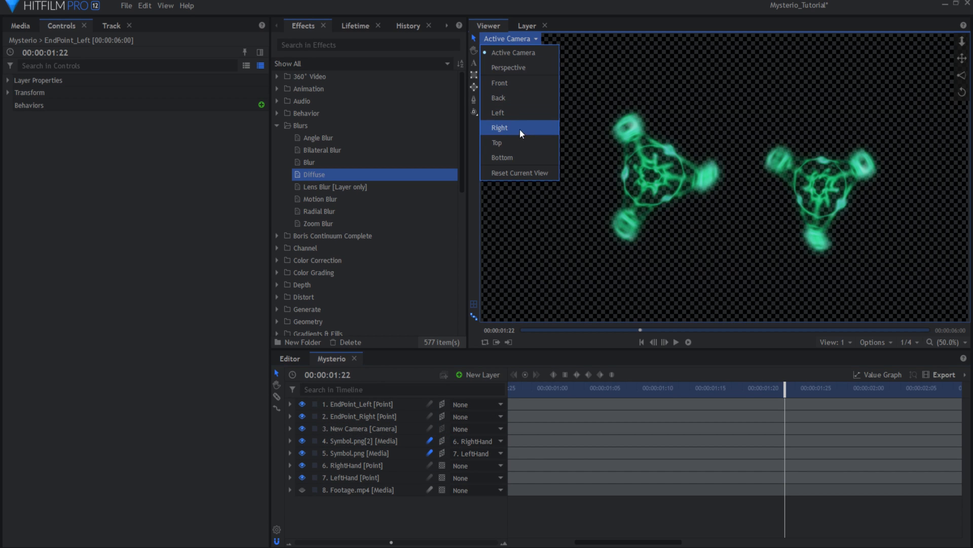
pyautogui.click(499, 142)
pyautogui.click(339, 416)
pyautogui.click(357, 412)
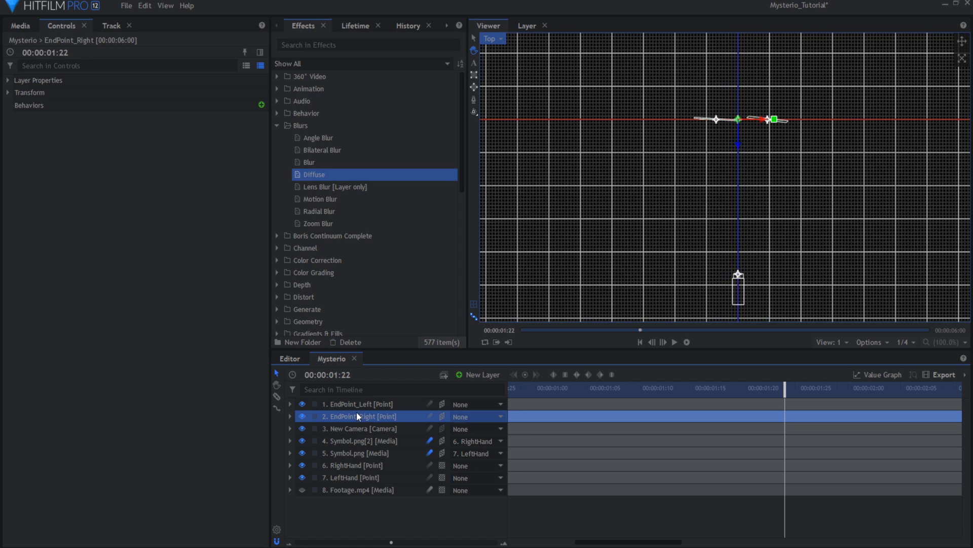
pyautogui.click(474, 38)
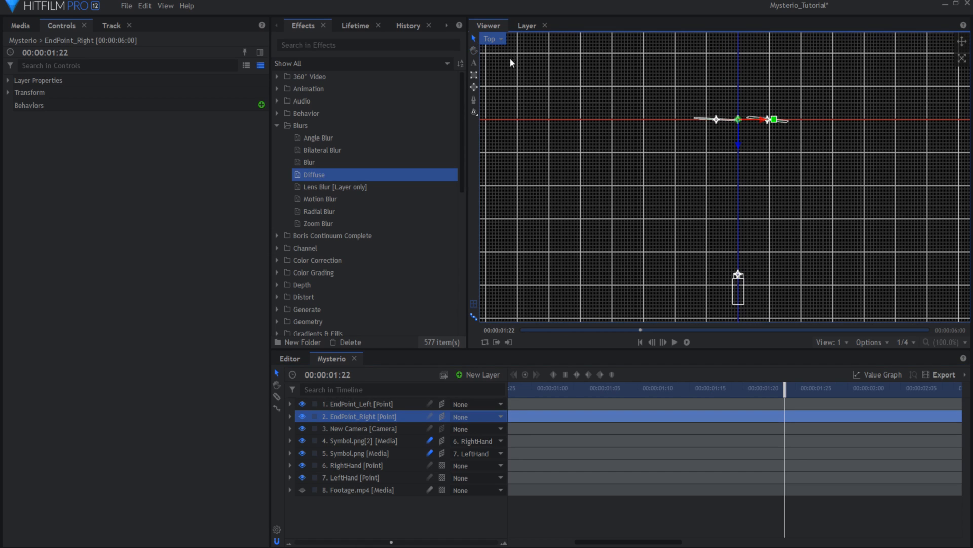
pyautogui.moveTo(736, 144); pyautogui.dragTo(737, 178)
pyautogui.click(350, 404)
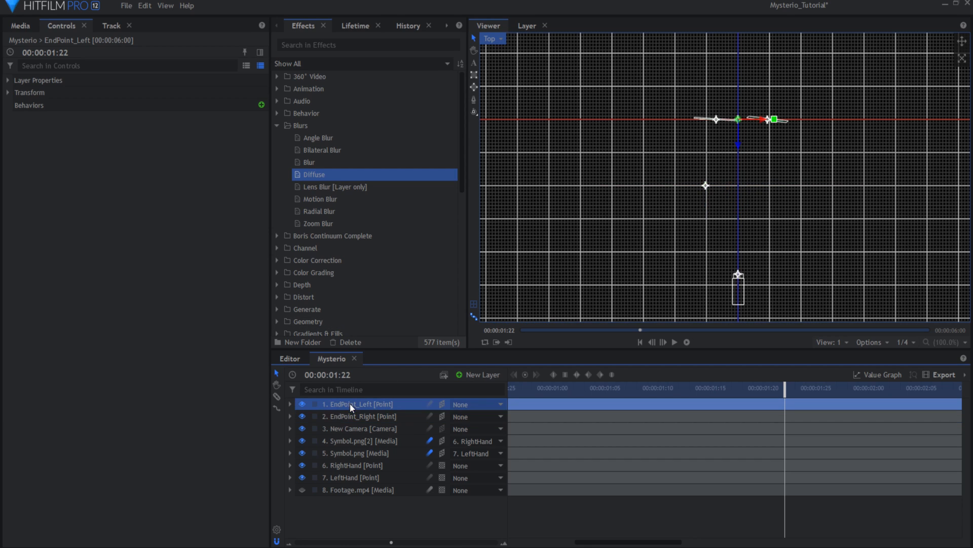
pyautogui.moveTo(739, 146); pyautogui.dragTo(762, 186)
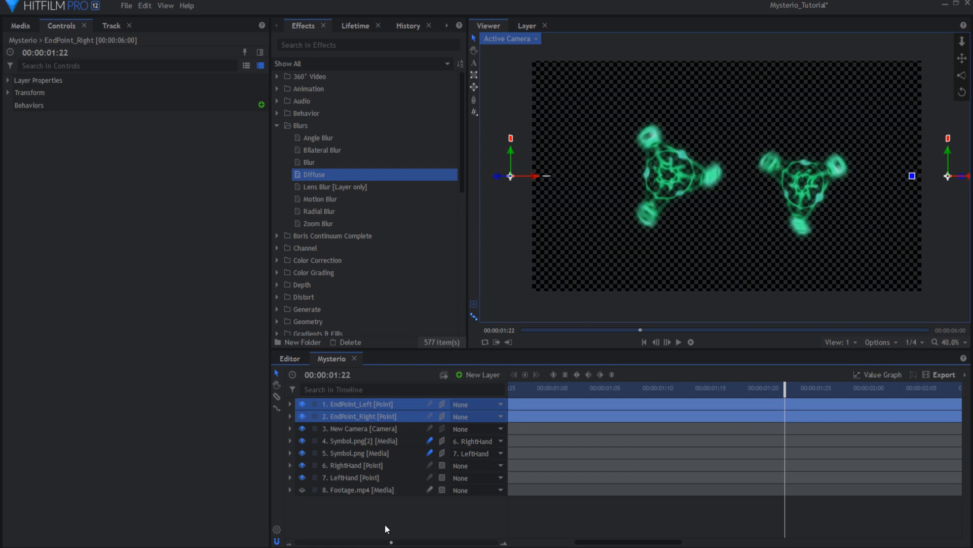
pyautogui.click(387, 518)
# Create a black 1920 x 1080 plane layer named Beam_1.
pyautogui.click(477, 374)
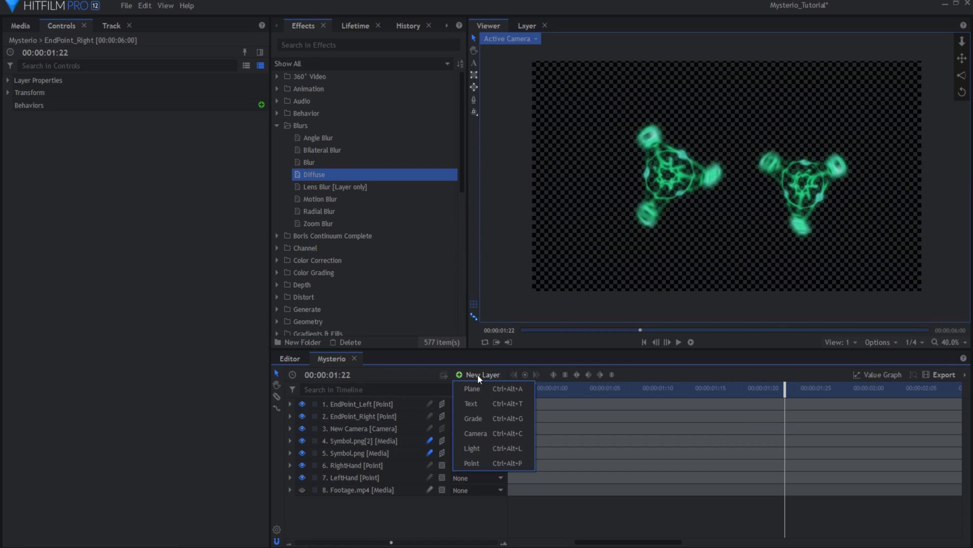
pyautogui.click(478, 394)
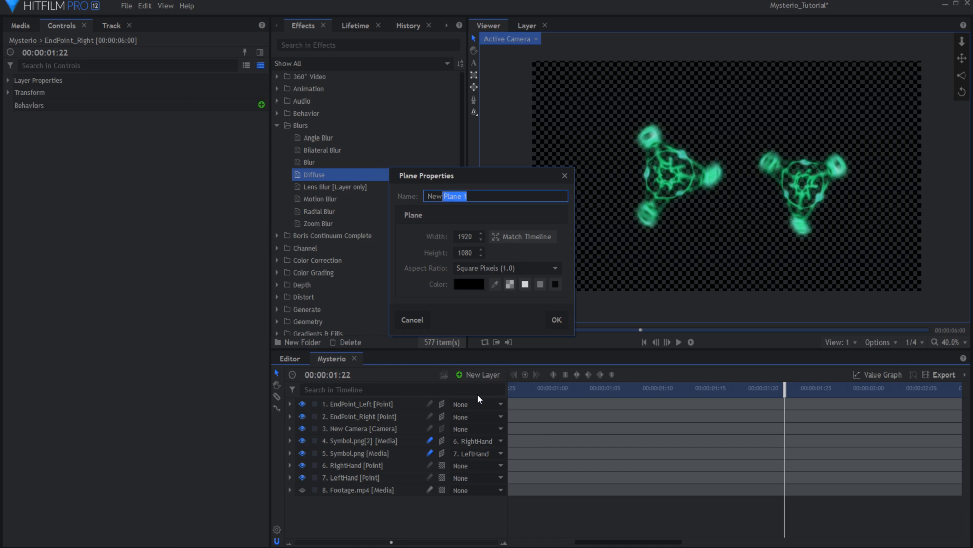
pyautogui.write('Beam_1')
pyautogui.press('Return')
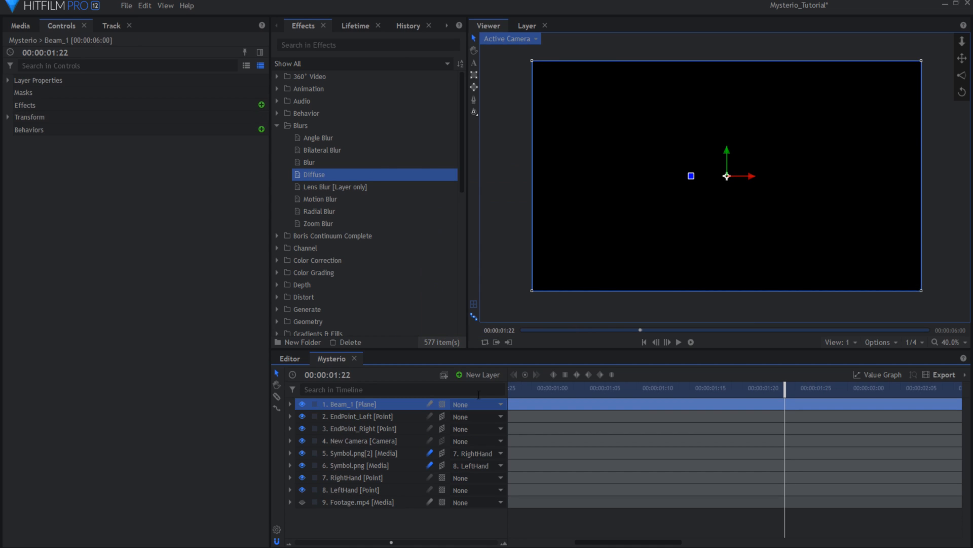
# Apply the Lightning & Electricity effect from Particles & Simulation to the Beam_1 plane.
pyautogui.click(277, 126)
pyautogui.click(277, 297)
pyautogui.scroll(-2, 305, 291)
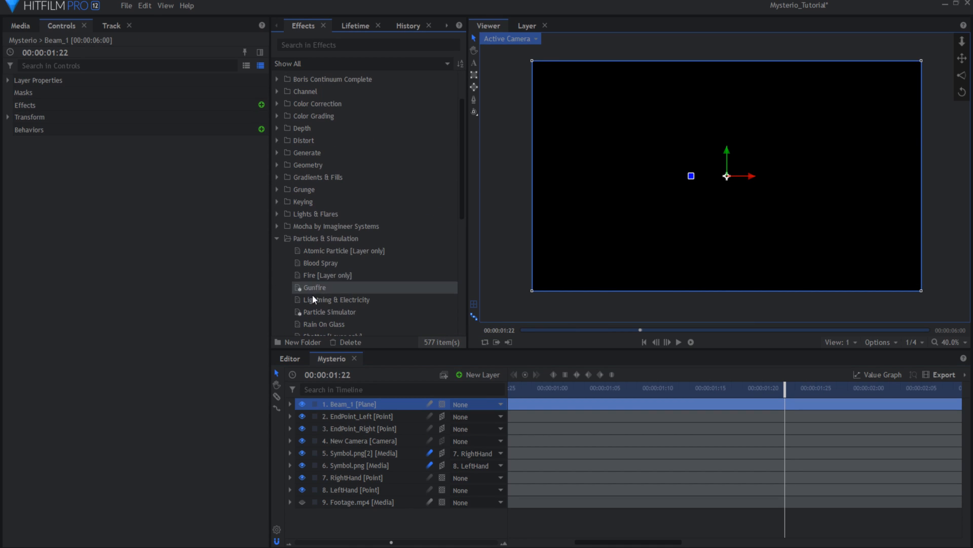
pyautogui.moveTo(315, 300); pyautogui.dragTo(349, 406)
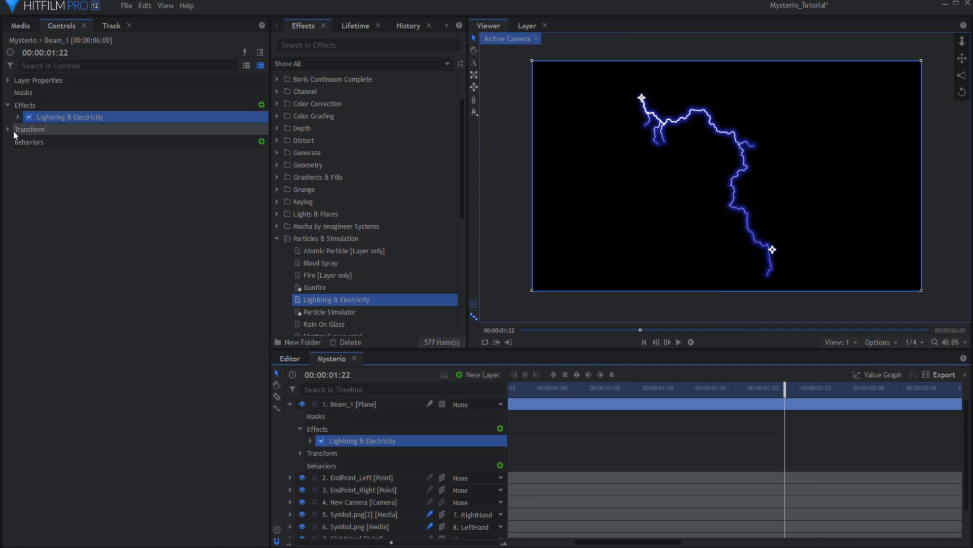
# Reduce the lightning's Glow Opacity to zero and set its Wave Scale to 0.22.
pyautogui.click(18, 117)
pyautogui.click(29, 240)
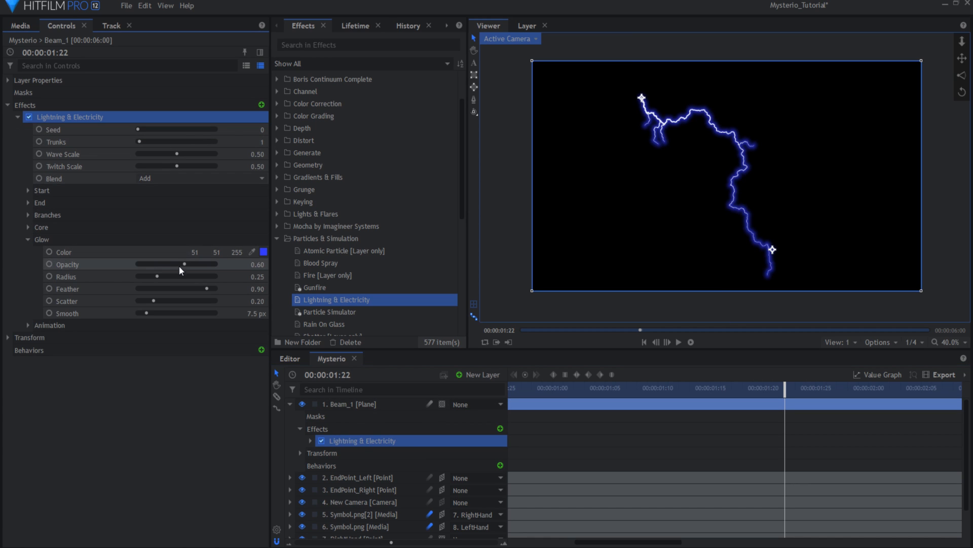
pyautogui.moveTo(178, 265); pyautogui.dragTo(75, 267)
pyautogui.click(26, 239)
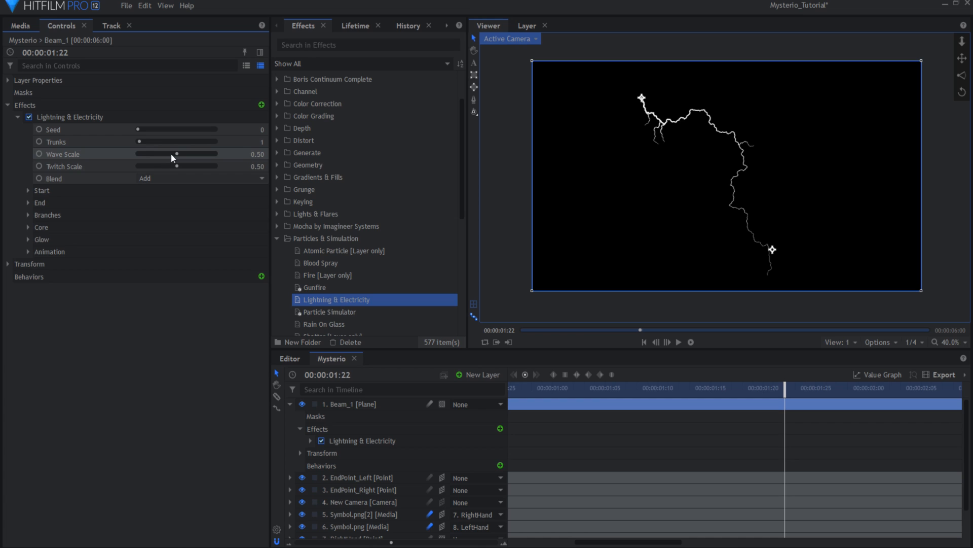
pyautogui.moveTo(171, 154); pyautogui.dragTo(154, 155)
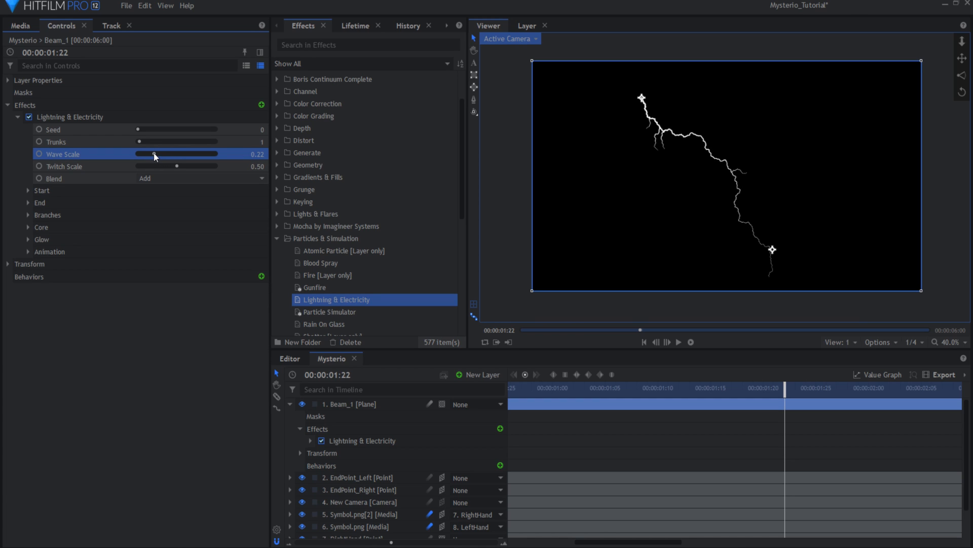
# Set the lightning's Start Point to 0.0, 0.0 and attach its start to the Symbol.png layer.
pyautogui.click(28, 191)
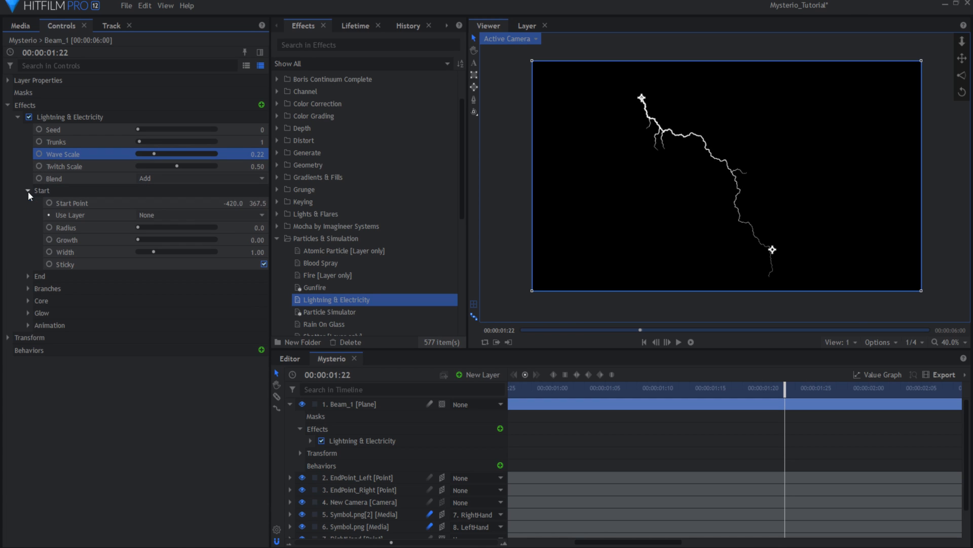
pyautogui.click(230, 203)
pyautogui.write('0')
pyautogui.press('Tab')
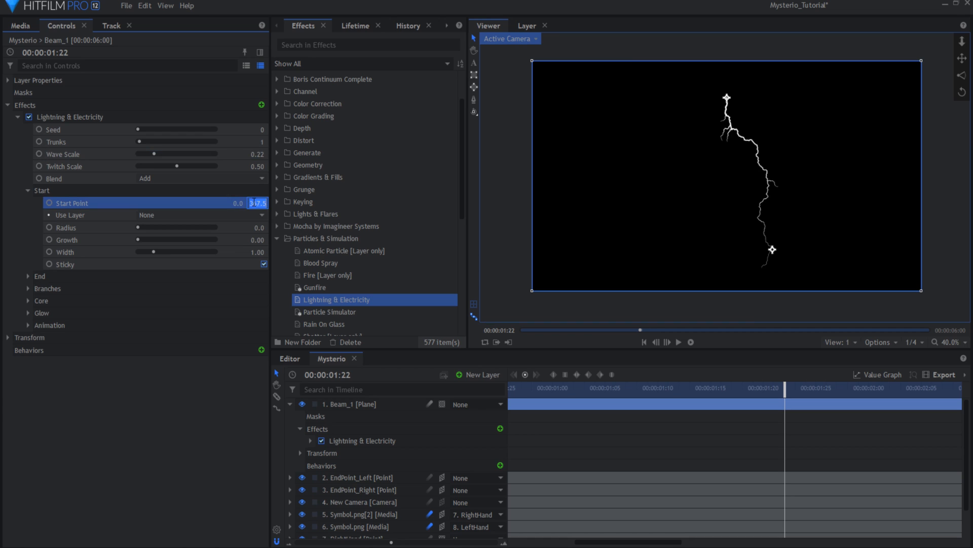
pyautogui.write('0')
pyautogui.press('Return')
pyautogui.click(208, 215)
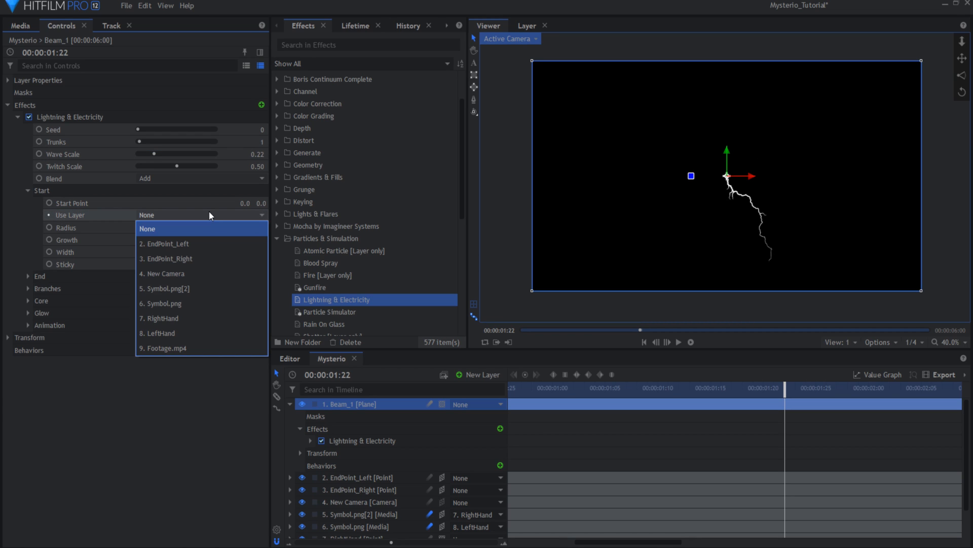
pyautogui.click(205, 307)
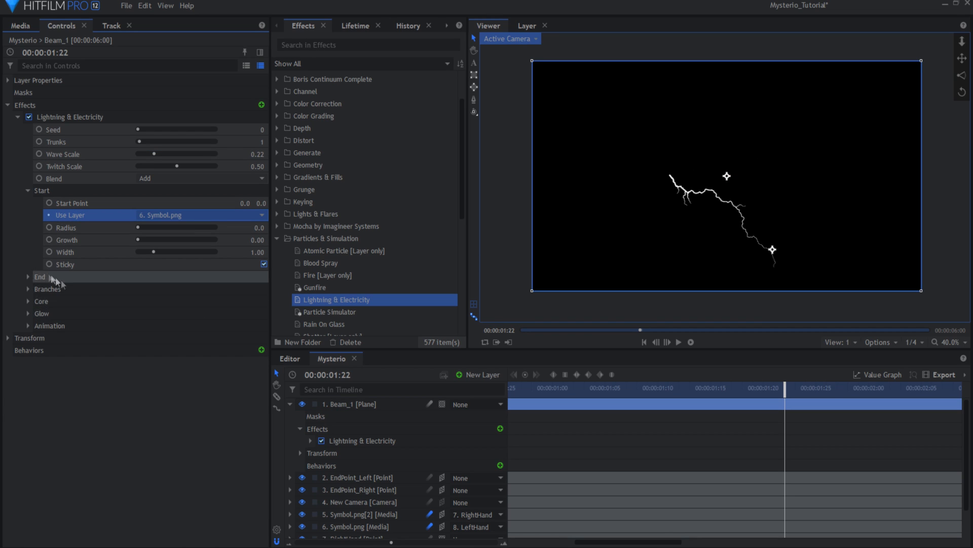
# Attach the end of the lightning to the EndPoint_Right layer.
pyautogui.click(28, 277)
pyautogui.click(175, 302)
pyautogui.click(175, 329)
pyautogui.click(175, 305)
pyautogui.click(175, 346)
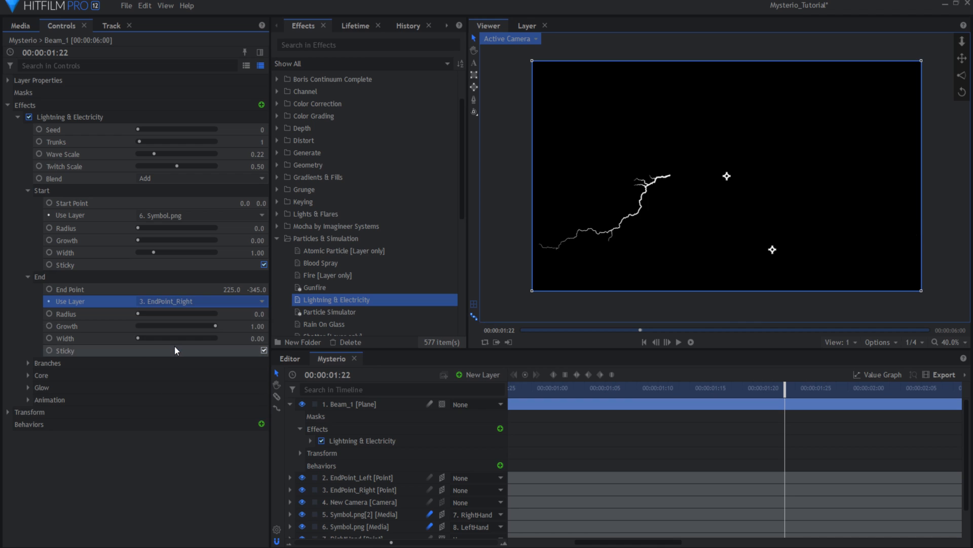
# Keyframe the lightning's end Growth on Beam_1 from 0.00 at 00:00:01:07 to 1.00 at 00:00:01:09.
pyautogui.moveTo(138, 326); pyautogui.dragTo(205, 326)
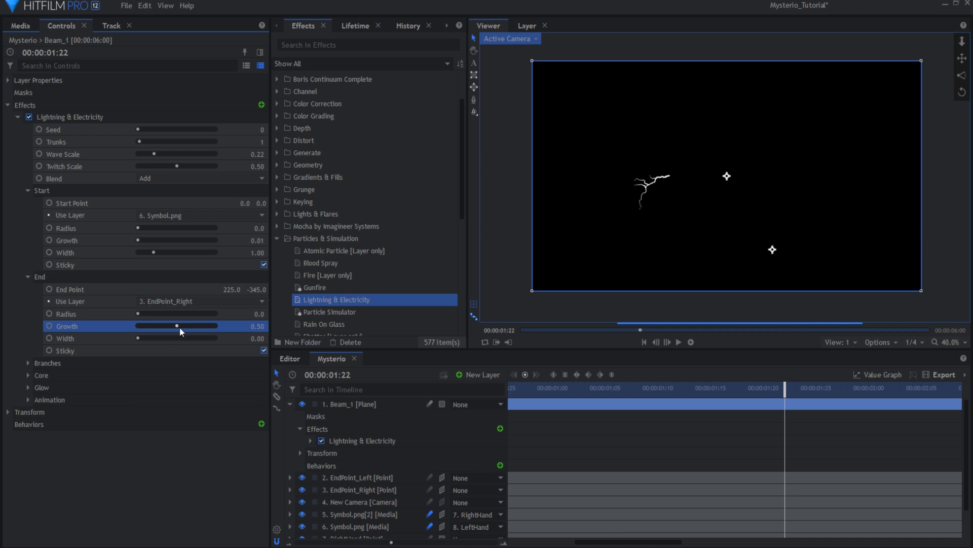
pyautogui.moveTo(201, 331); pyautogui.dragTo(222, 331)
pyautogui.click(321, 471)
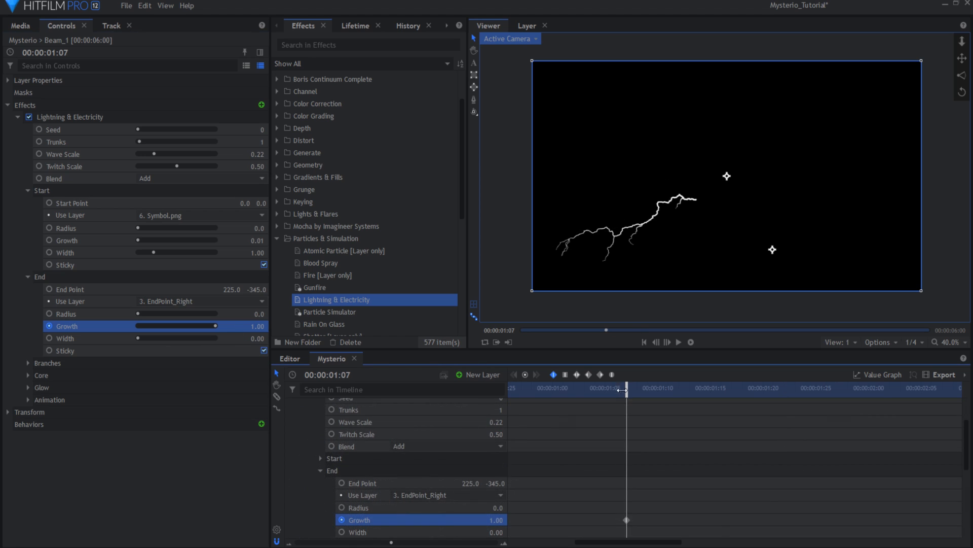
pyautogui.moveTo(626, 519); pyautogui.dragTo(648, 521)
pyautogui.moveTo(215, 326); pyautogui.dragTo(135, 326)
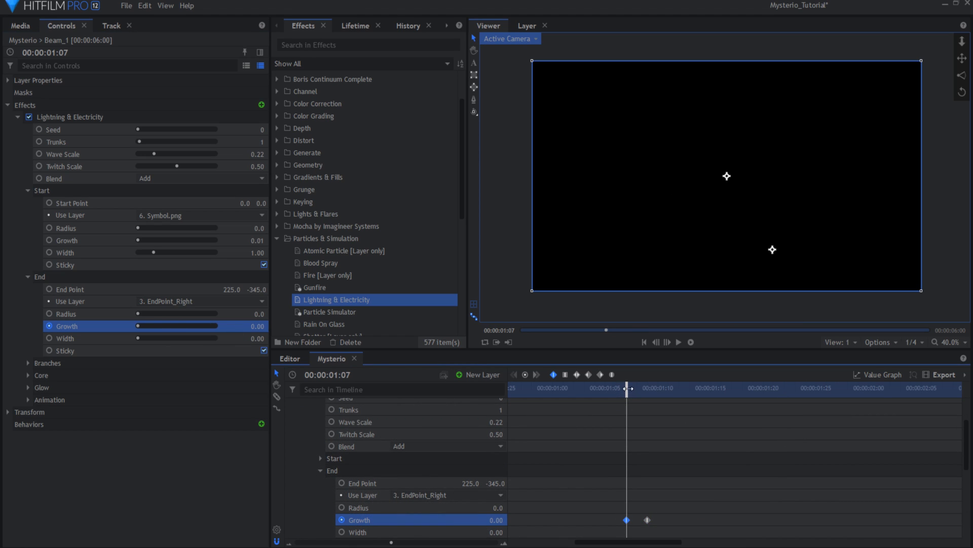
pyautogui.moveTo(627, 388); pyautogui.dragTo(653, 389)
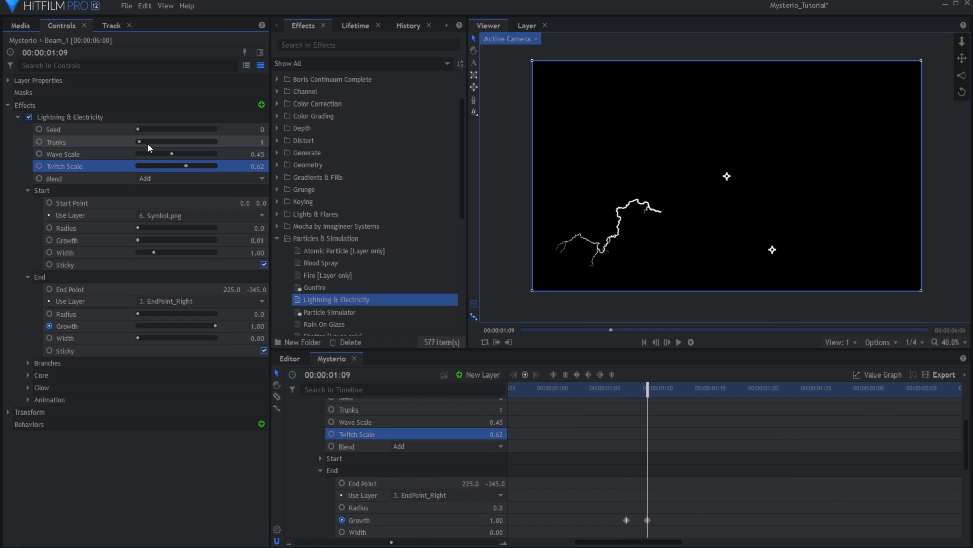
# Set the lightning's Trunks to 3, Wave Scale to 0.16, start Width to 0.55 and end Width to 5.00.
pyautogui.moveTo(139, 142); pyautogui.dragTo(141, 142)
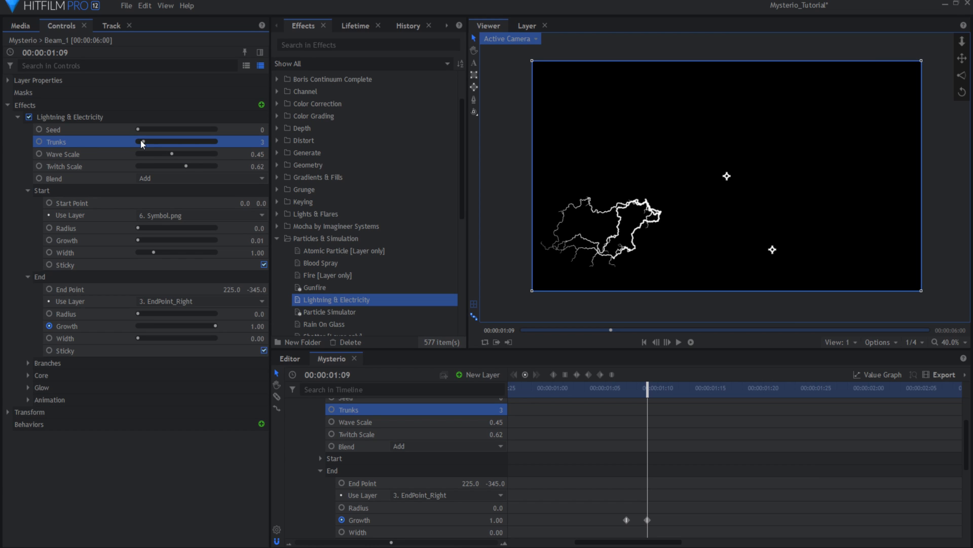
pyautogui.scroll(2, 303, 444)
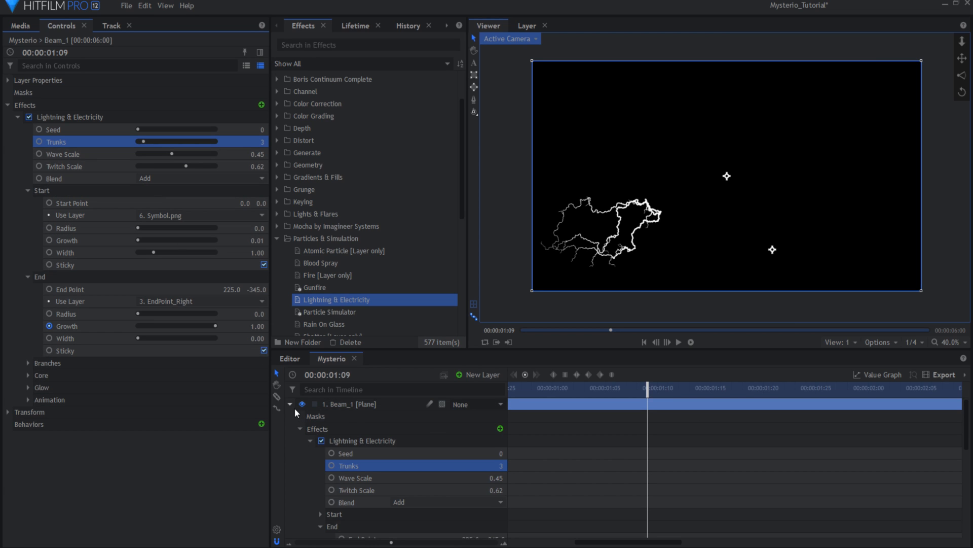
pyautogui.scroll(-2, 297, 438)
pyautogui.scroll(2, 297, 438)
pyautogui.moveTo(171, 153); pyautogui.dragTo(149, 155)
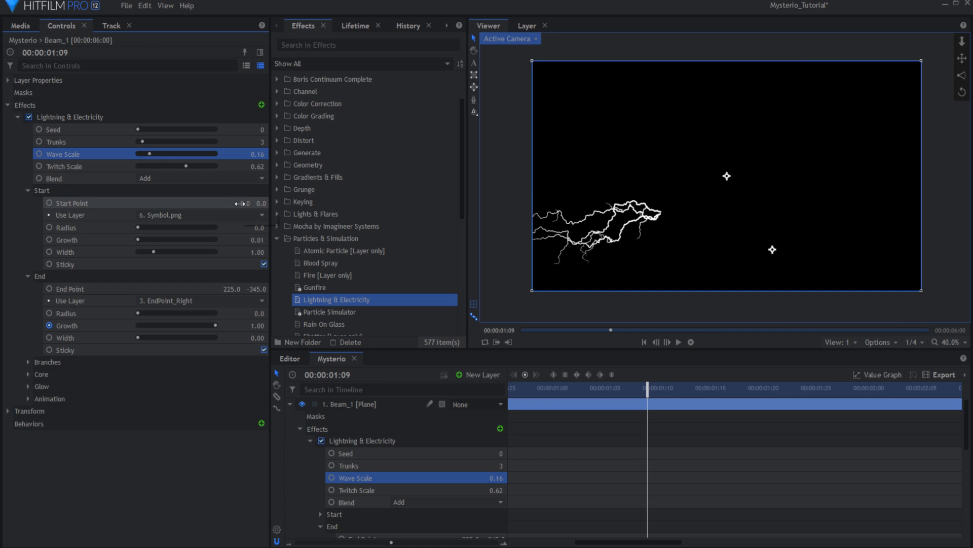
pyautogui.moveTo(153, 252)
pyautogui.mouseDown()
pyautogui.moveTo(225, 244)
pyautogui.moveTo(126, 253)
pyautogui.moveTo(147, 252)
pyautogui.mouseUp()
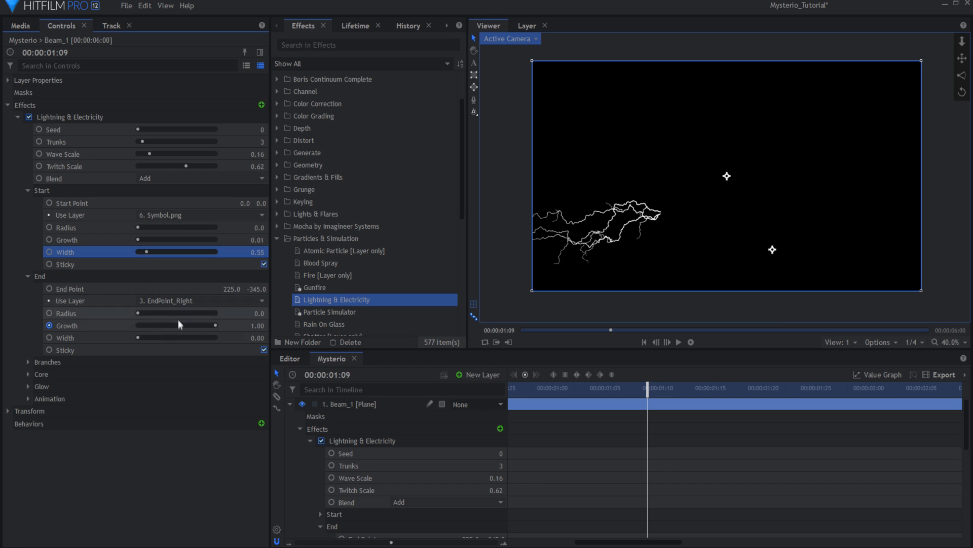
pyautogui.moveTo(180, 337); pyautogui.dragTo(225, 338)
# Add the Demult effect from the Keying category to Beam_1, below Lightning & Electricity.
pyautogui.click(277, 239)
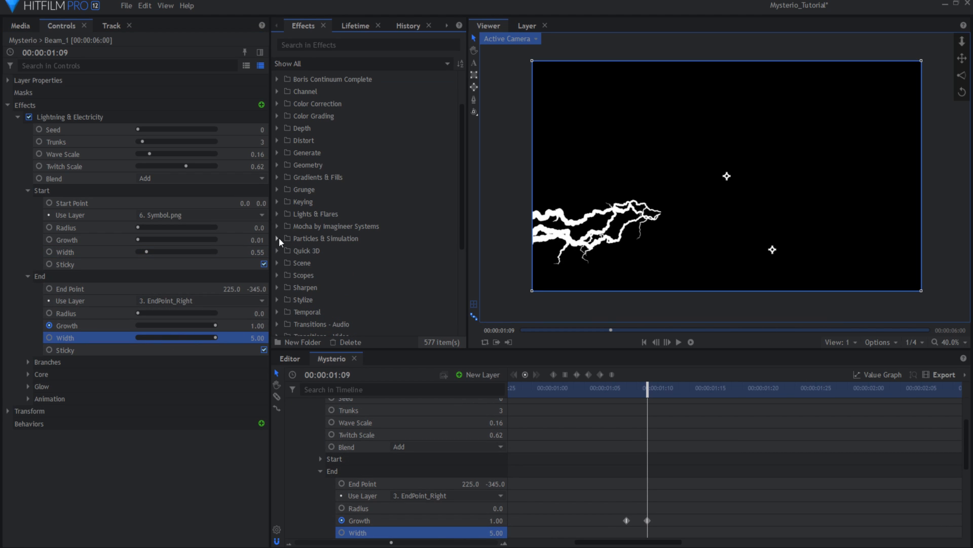
pyautogui.scroll(2, 298, 71)
pyautogui.click(280, 260)
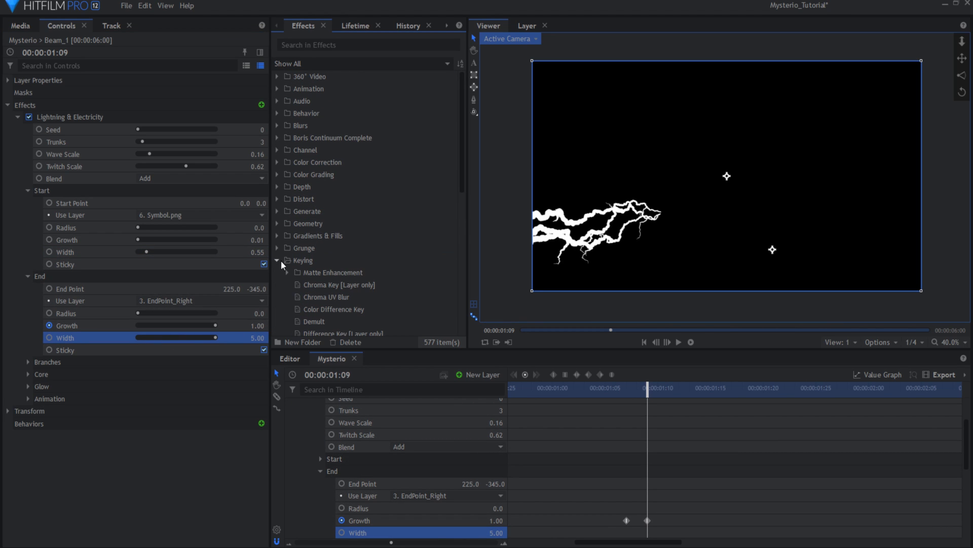
pyautogui.scroll(-2, 324, 264)
pyautogui.click(327, 263)
pyautogui.moveTo(164, 356); pyautogui.dragTo(165, 358)
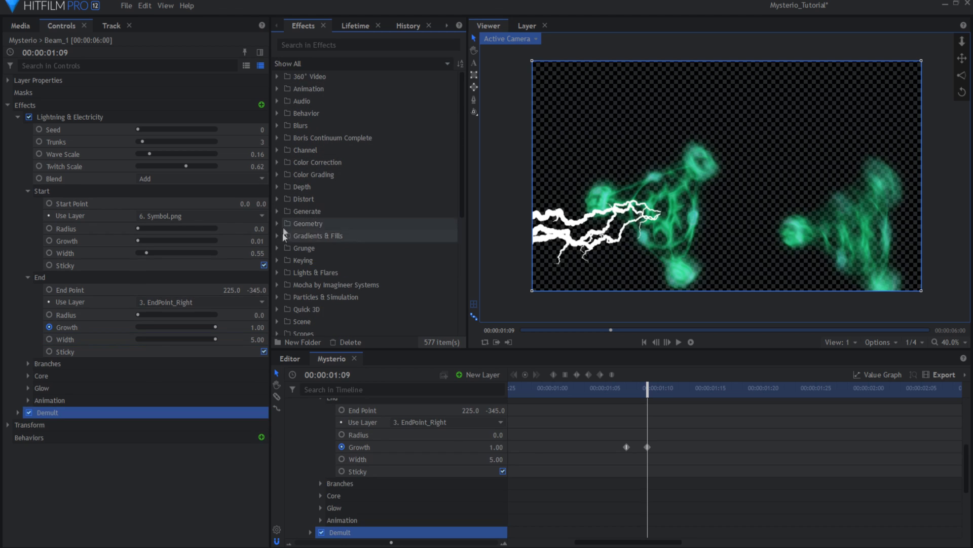
# Add the Invert Alpha and Matte Cleaner effects from Matte Enhancement to Beam_1, below Demult.
pyautogui.click(287, 213)
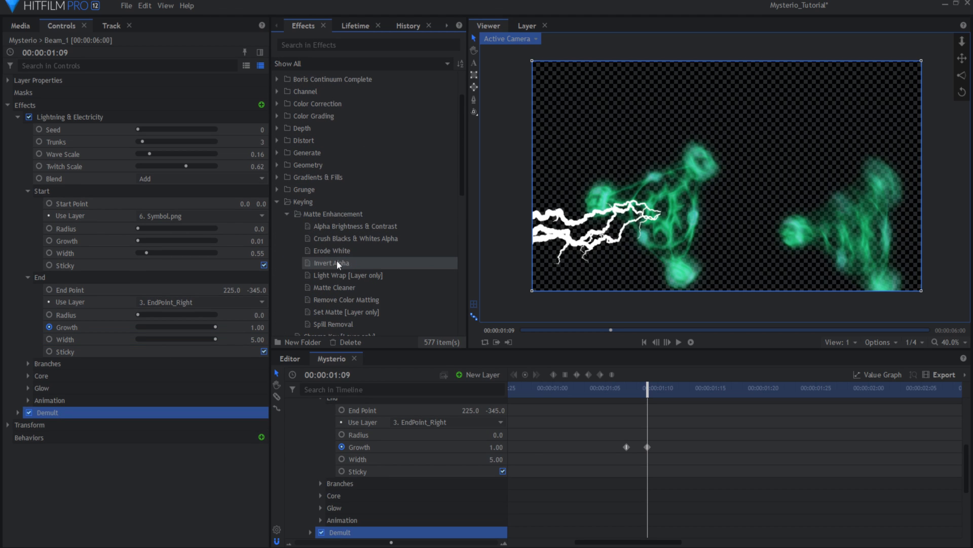
pyautogui.moveTo(145, 423); pyautogui.dragTo(133, 431)
pyautogui.scroll(-3, 462, 200)
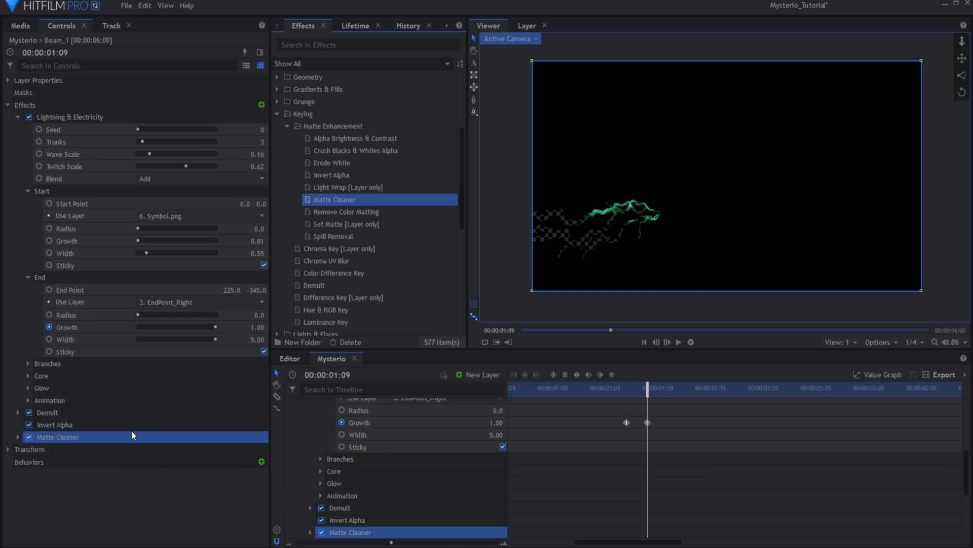
# Set the Matte Cleaner's Choke on Beam_1 to 37.1 px.
pyautogui.click(18, 437)
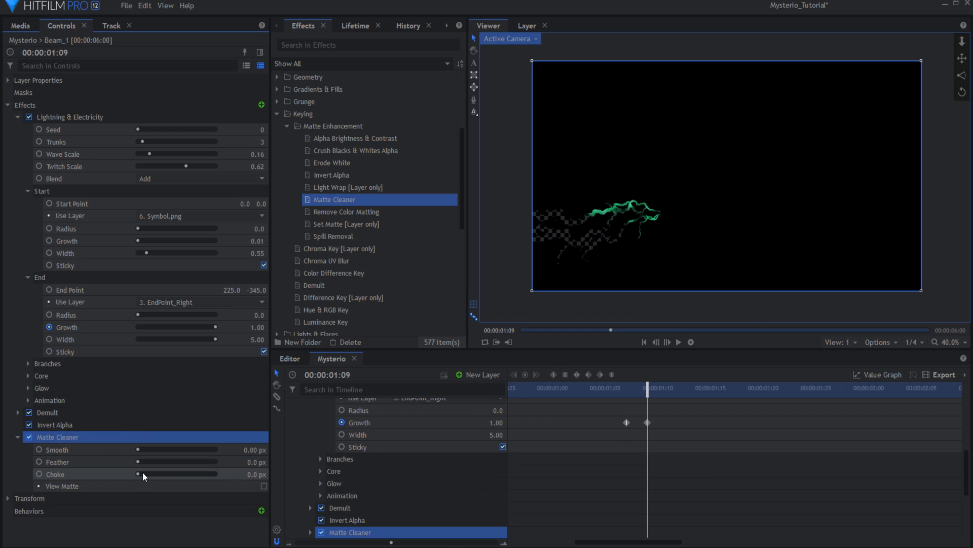
pyautogui.moveTo(142, 472); pyautogui.dragTo(163, 474)
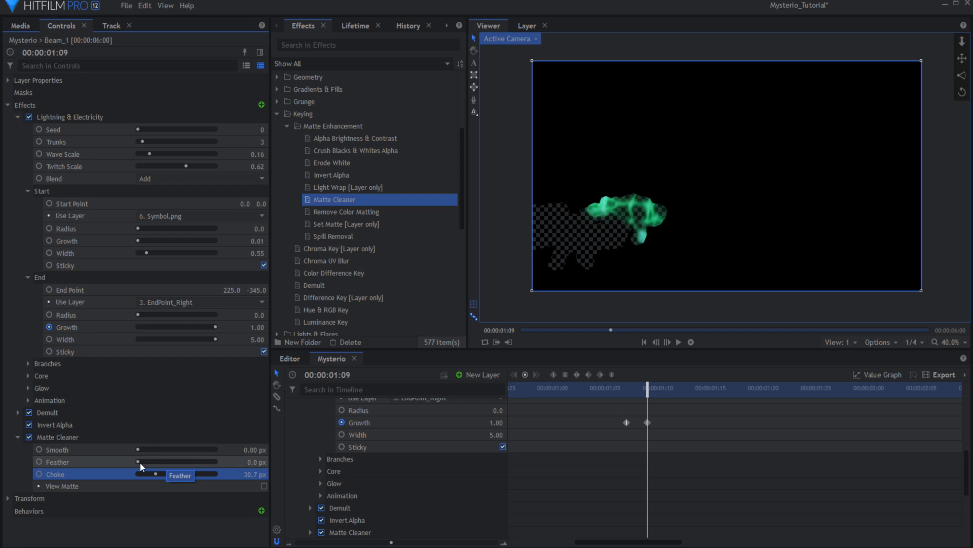
pyautogui.moveTo(138, 449); pyautogui.dragTo(159, 477)
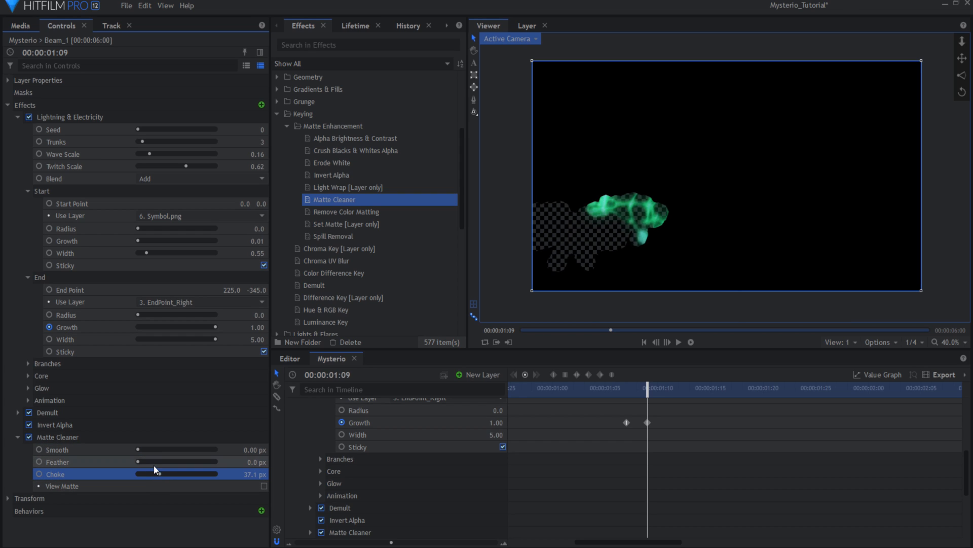
pyautogui.click(16, 436)
# Duplicate the Invert Alpha effect and place the copy below Matte Cleaner.
pyautogui.click(60, 428)
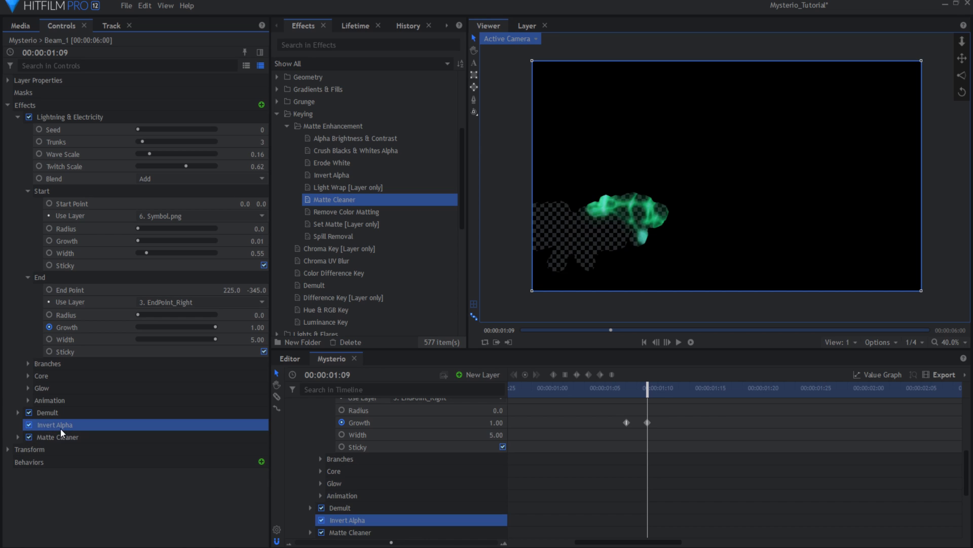
pyautogui.hotkey('ctrl', 'd')
pyautogui.moveTo(55, 437); pyautogui.dragTo(56, 451)
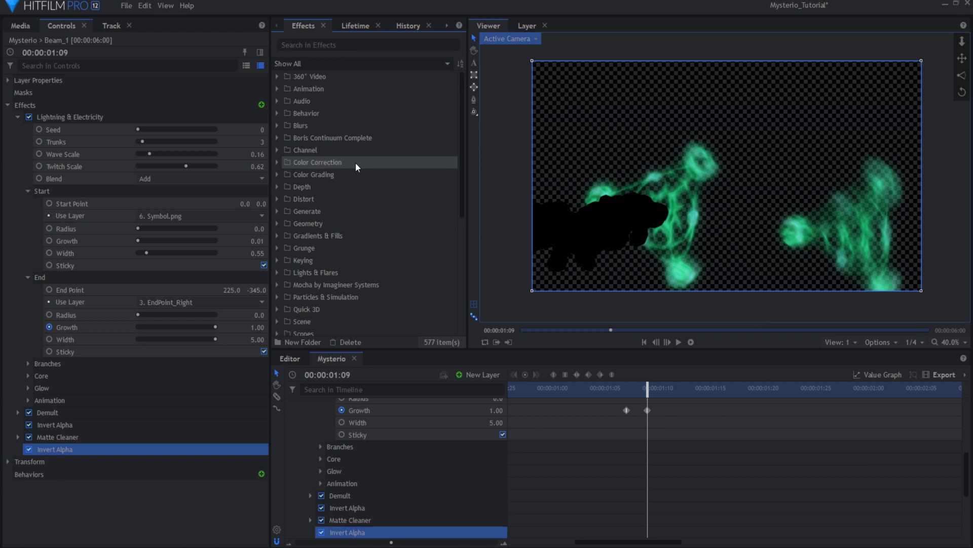
# Add a Fill Color effect to Beam_1 and sample its color (38, 172, 92) from the green symbol.
pyautogui.click(277, 235)
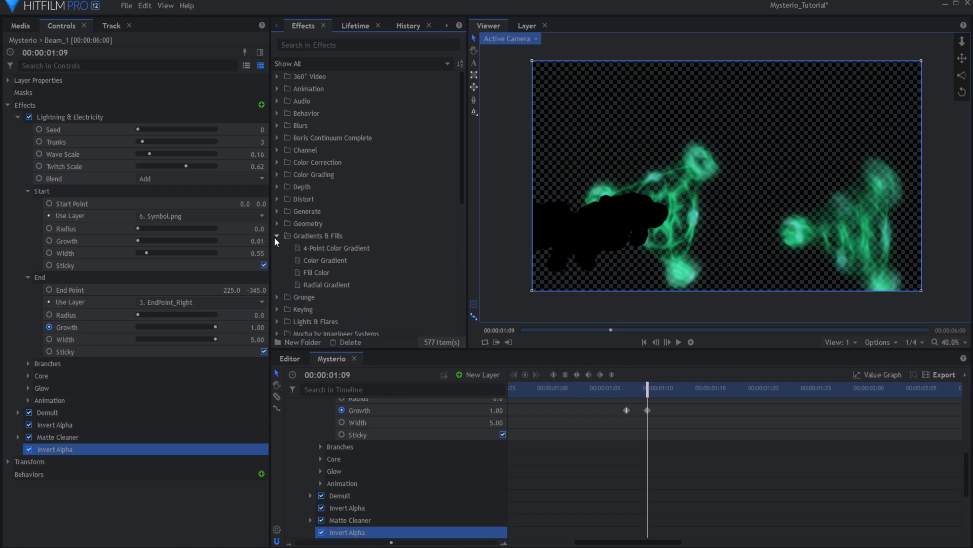
pyautogui.moveTo(308, 273); pyautogui.dragTo(67, 463)
pyautogui.click(18, 461)
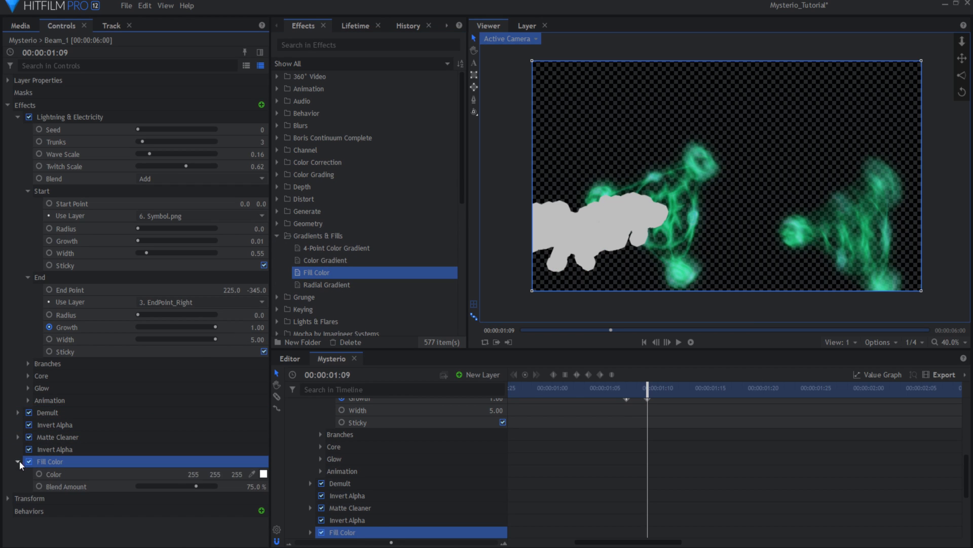
pyautogui.click(252, 474)
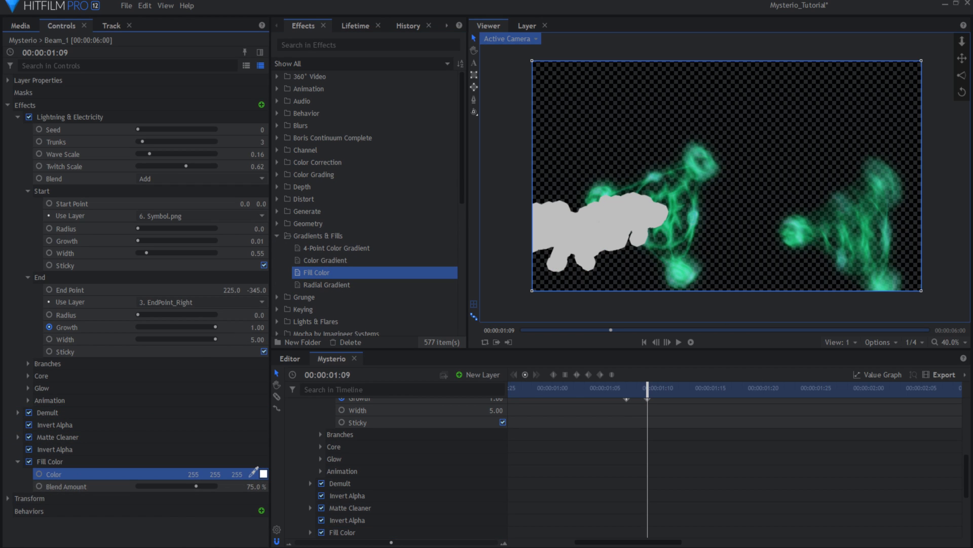
pyautogui.click(675, 240)
pyautogui.click(278, 236)
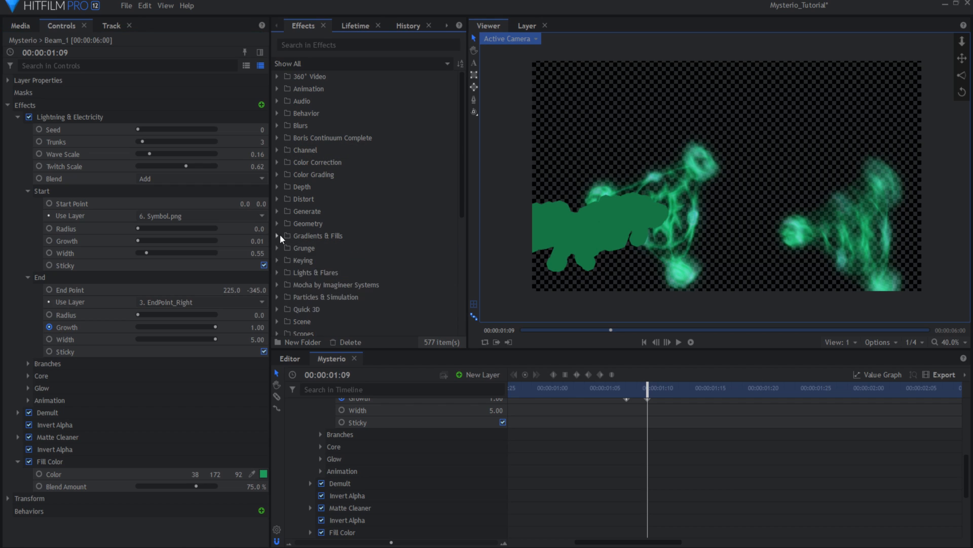
# Add the Fractal Noise effect from the Generate category below Fill Color and apply its Solar preset.
pyautogui.click(277, 212)
pyautogui.scroll(-2, 333, 278)
pyautogui.moveTo(340, 254); pyautogui.dragTo(148, 490)
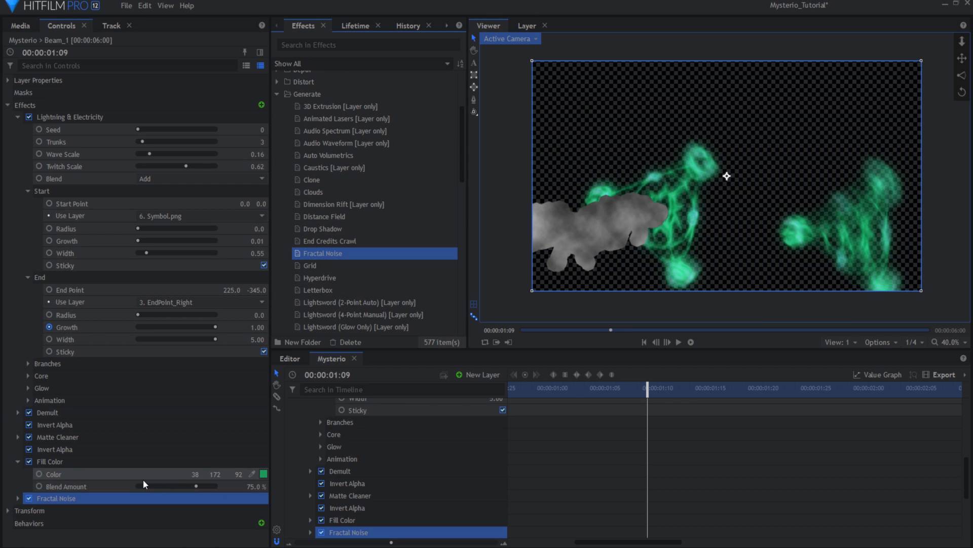
pyautogui.click(20, 498)
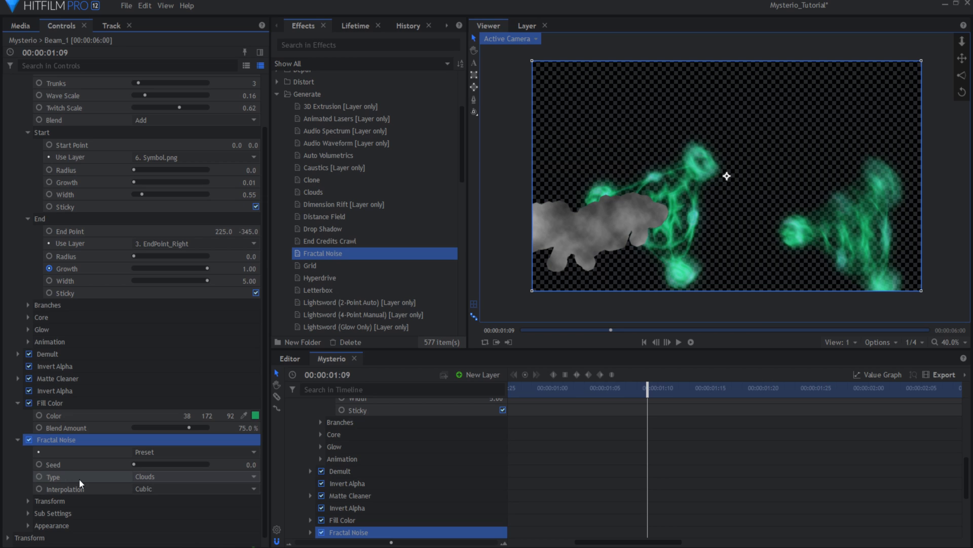
pyautogui.click(140, 452)
pyautogui.click(166, 397)
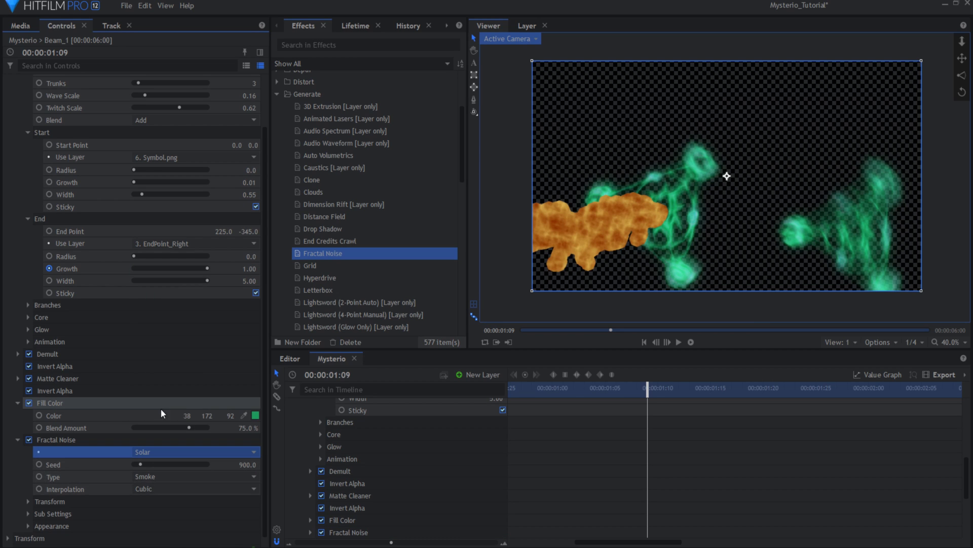
# Set the Fractal Noise Appearance Blend to Add.
pyautogui.click(28, 527)
pyautogui.scroll(-2, 48, 516)
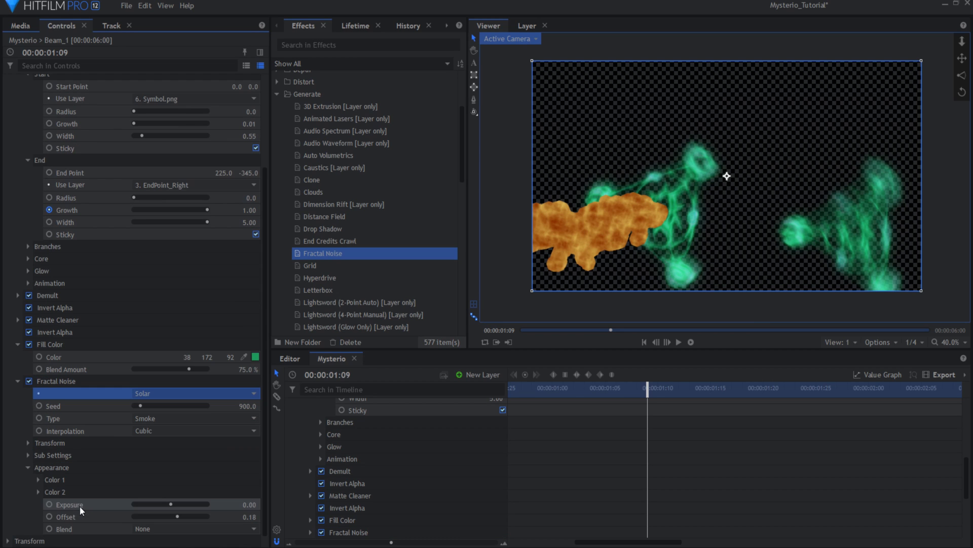
pyautogui.click(147, 527)
pyautogui.click(174, 339)
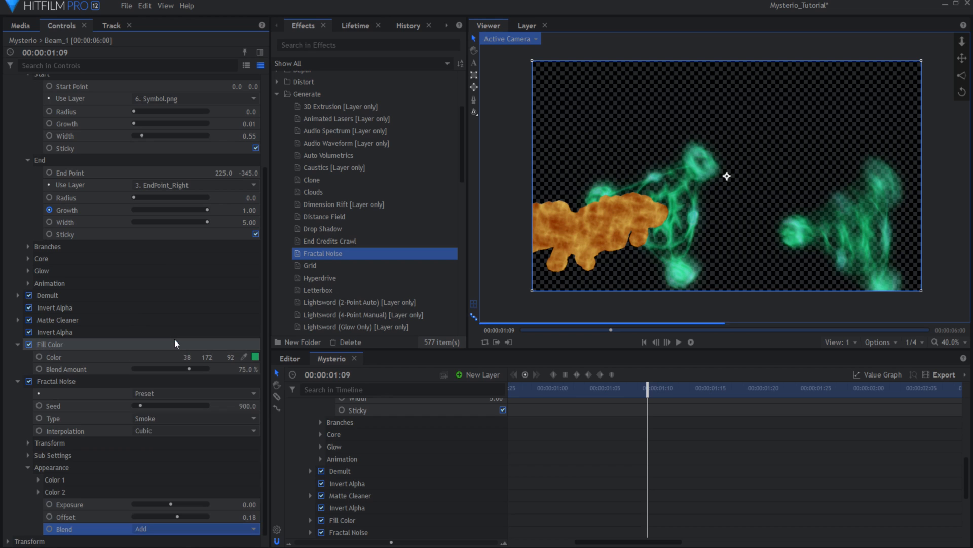
# Add Heat Distortion below Fractal Noise with Scale 180.8 px, Distortion 52.0 and Diffusion Bias 17.0.
pyautogui.scroll(4, 355, 203)
pyautogui.click(277, 199)
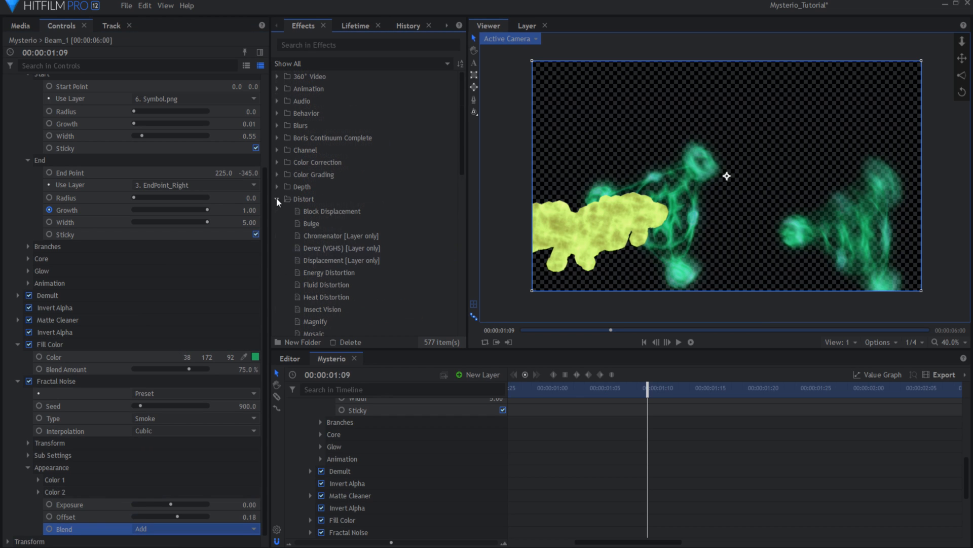
pyautogui.moveTo(329, 296); pyautogui.dragTo(148, 479)
pyautogui.scroll(-1, 20, 496)
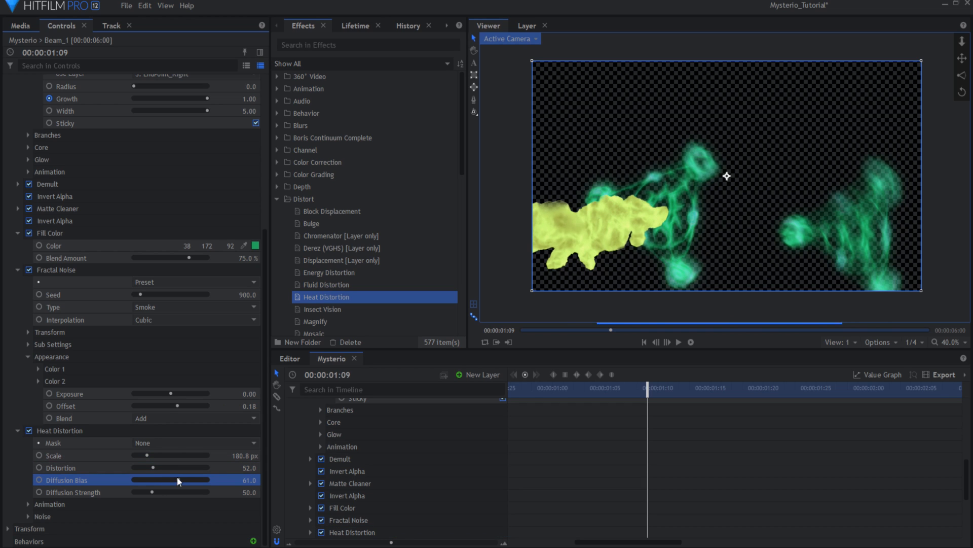
pyautogui.click(277, 199)
# Collapse the expanded settings of all effects on Beam_1.
pyautogui.click(18, 269)
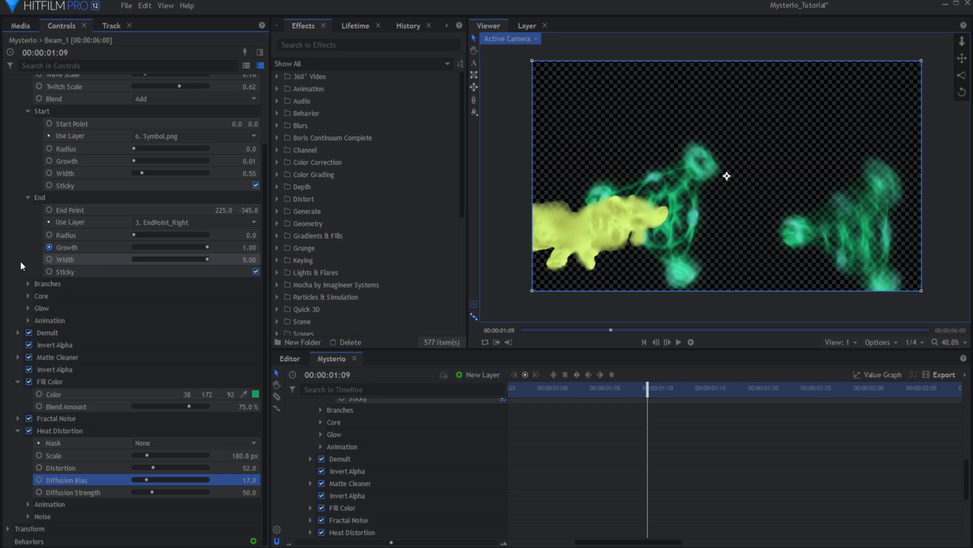
pyautogui.click(19, 381)
pyautogui.click(17, 431)
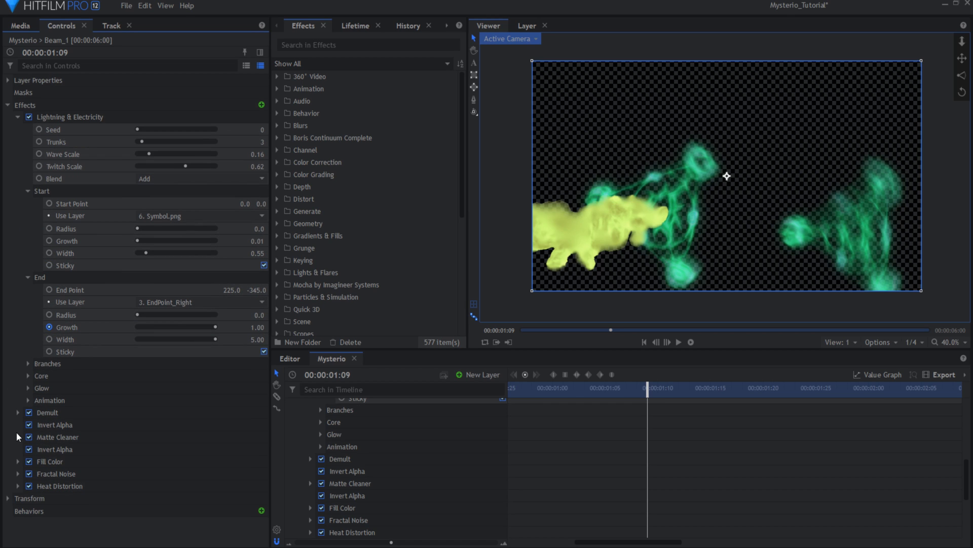
pyautogui.click(20, 115)
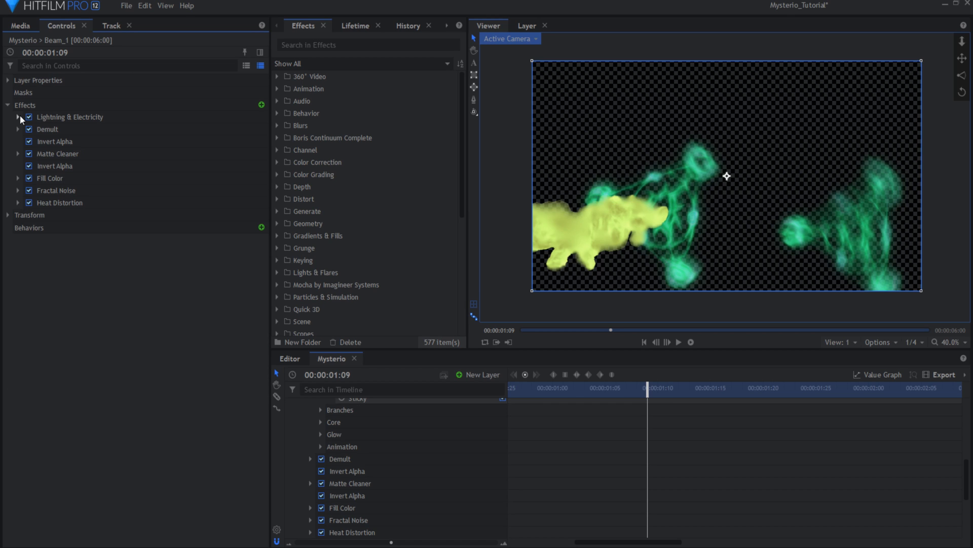
# Add Zoom Blur with a Strength of -28.0 to the end of Beam_1's effects, followed by a Diffuse effect.
pyautogui.click(277, 126)
pyautogui.click(327, 223)
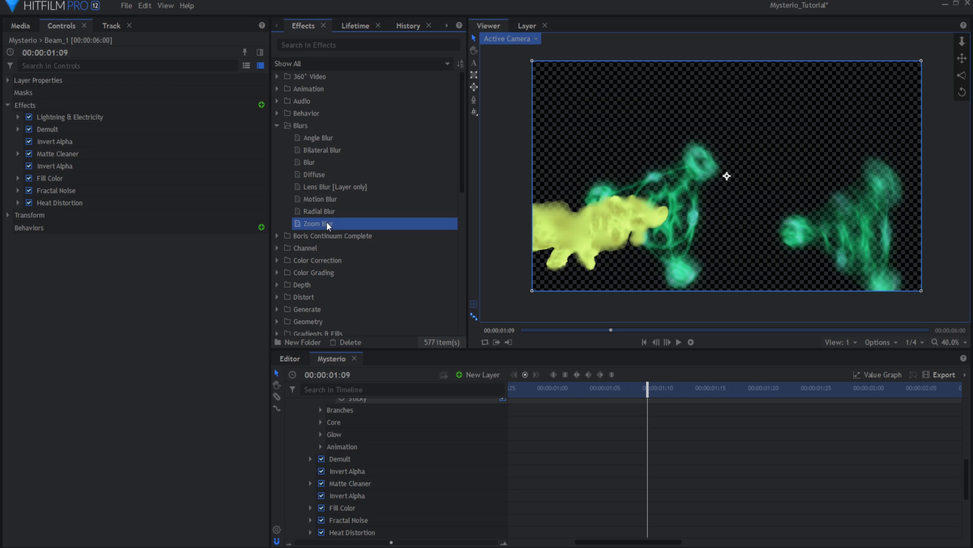
pyautogui.moveTo(114, 211); pyautogui.dragTo(109, 202)
pyautogui.click(18, 214)
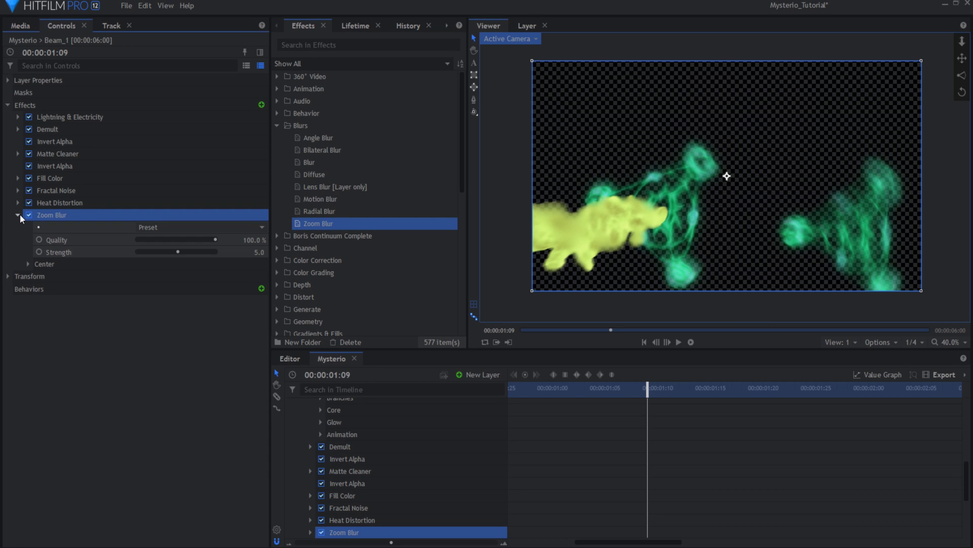
pyautogui.moveTo(169, 251)
pyautogui.mouseDown()
pyautogui.moveTo(205, 253)
pyautogui.moveTo(154, 260)
pyautogui.moveTo(166, 260)
pyautogui.mouseUp()
pyautogui.moveTo(315, 175); pyautogui.dragTo(101, 260)
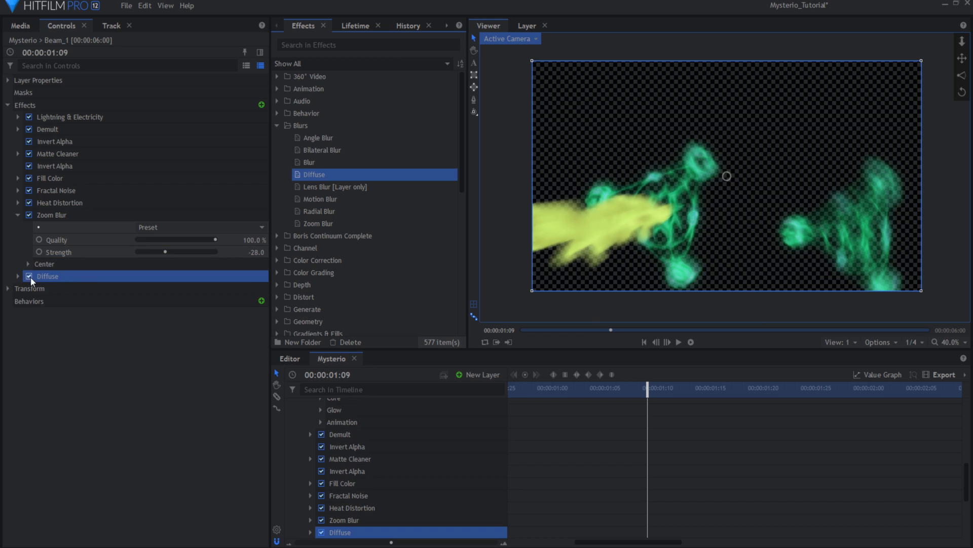
# Apply the Subtle preset to Beam_1's Diffuse, add Curves below it with a lowered RGB midtone curve, and collapse the expanded effect settings.
pyautogui.click(151, 287)
pyautogui.click(168, 347)
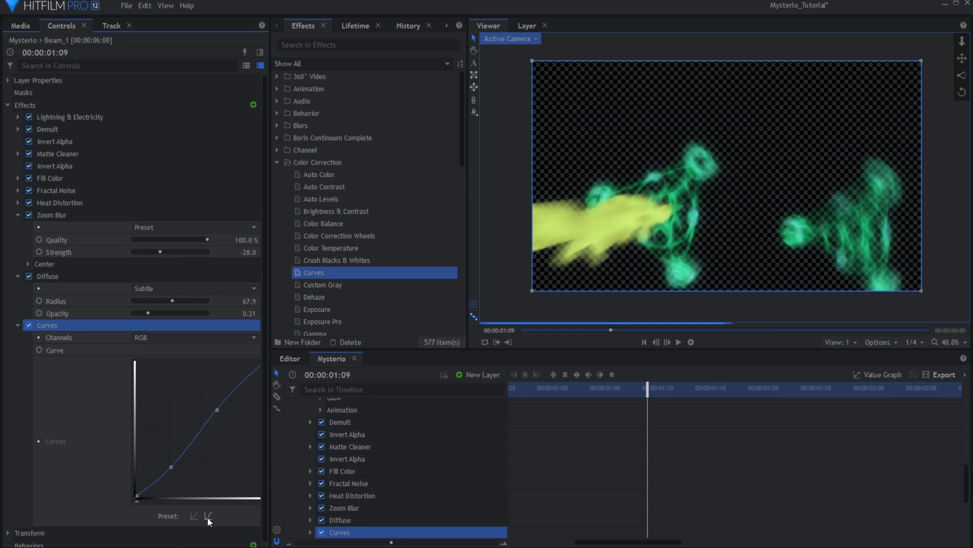
pyautogui.moveTo(175, 471); pyautogui.dragTo(185, 486)
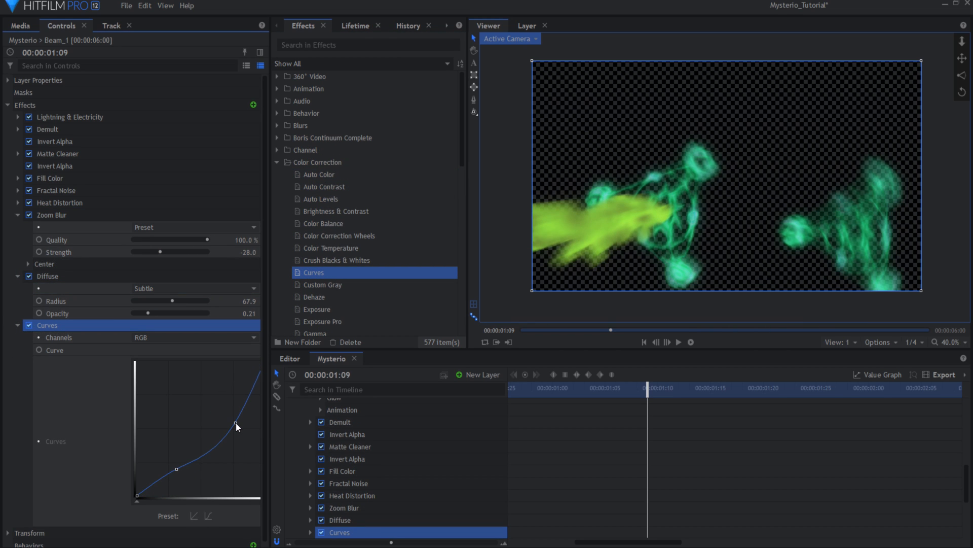
pyautogui.click(17, 325)
pyautogui.click(18, 214)
pyautogui.click(18, 227)
# Move the playhead to 00:00:01:16 and collapse the Beam_1 layer in the timeline.
pyautogui.moveTo(647, 391); pyautogui.dragTo(712, 397)
pyautogui.scroll(5, 336, 426)
pyautogui.click(300, 428)
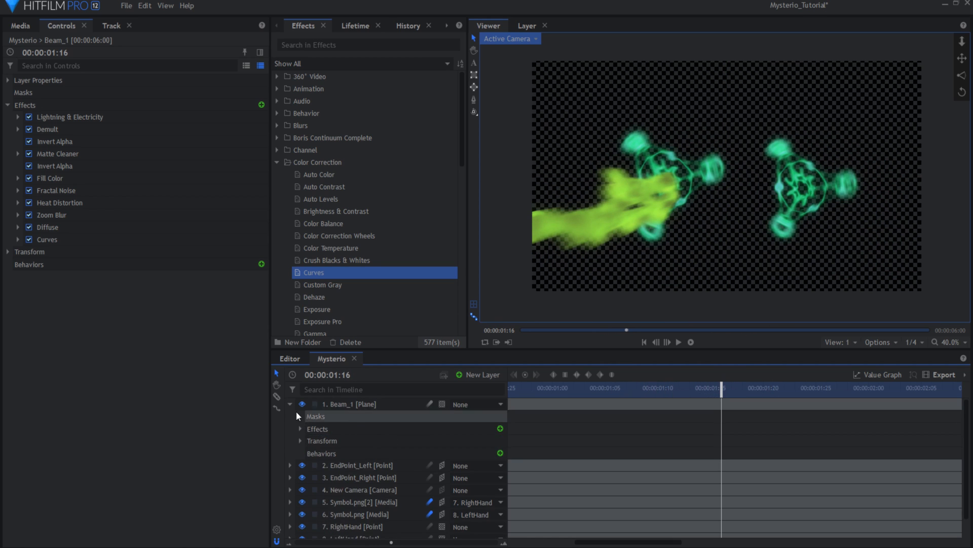
pyautogui.click(290, 404)
pyautogui.click(324, 417)
pyautogui.keyDown('ctrl'); pyautogui.click(342, 428); pyautogui.keyUp('ctrl')
pyautogui.click(478, 516)
# Add a Particle Simulator above Beam_1 in the timeline and rename it Debris.
pyautogui.click(277, 163)
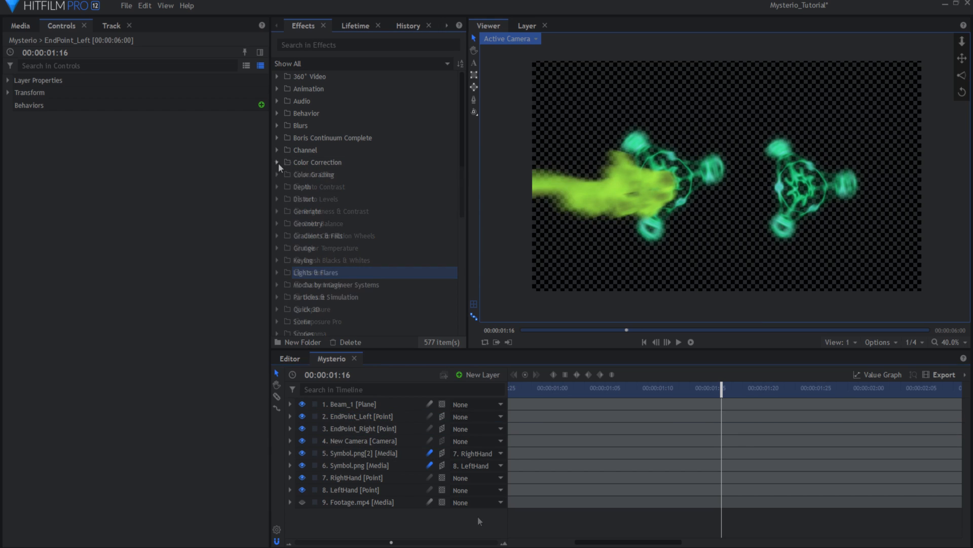
pyautogui.click(278, 297)
pyautogui.scroll(-2, 345, 268)
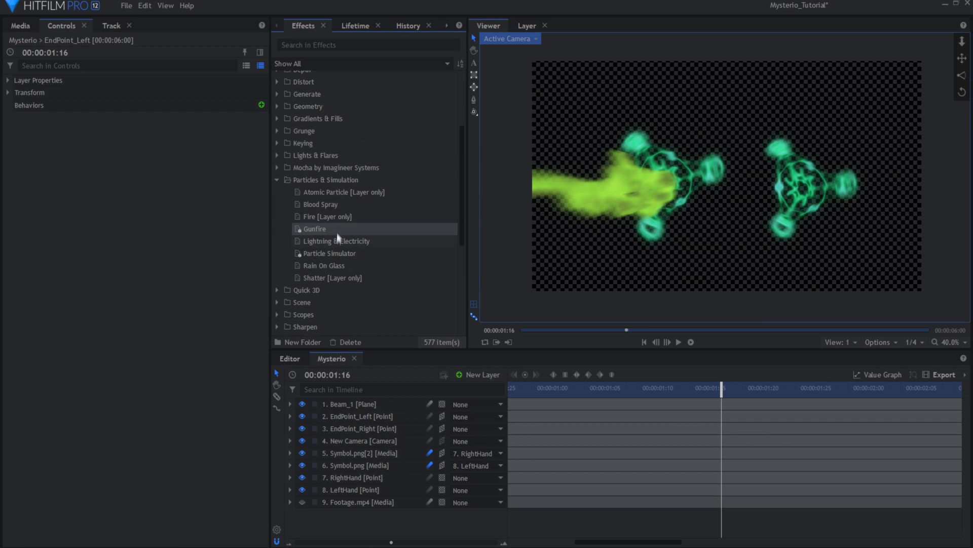
pyautogui.click(336, 252)
pyautogui.moveTo(350, 400); pyautogui.dragTo(350, 401)
pyautogui.press('F2')
pyautogui.write('Debris')
pyautogui.press('Return')
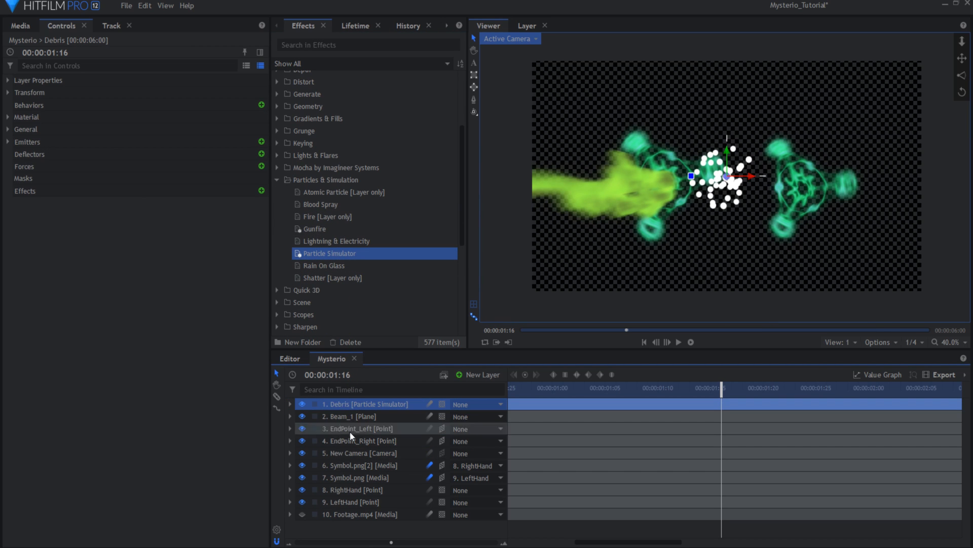
# Attach the Debris emitter's shape to 7. Symbol.png, with Scale 194.0%, Radius 62.0 px and the Explode trajectory.
pyautogui.click(8, 130)
pyautogui.click(18, 190)
pyautogui.click(28, 203)
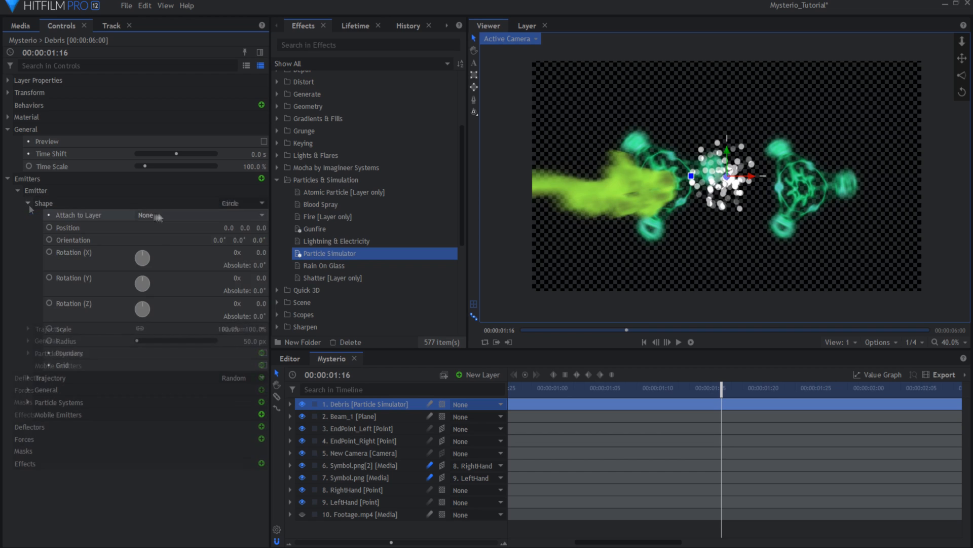
pyautogui.click(159, 214)
pyautogui.click(170, 318)
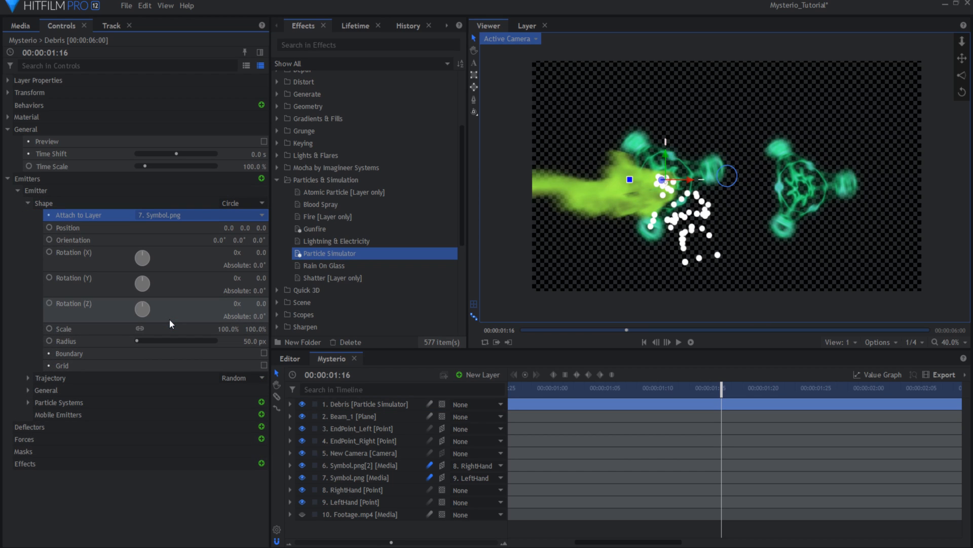
pyautogui.moveTo(247, 328)
pyautogui.mouseDown()
pyautogui.moveTo(289, 329)
pyautogui.moveTo(253, 340)
pyautogui.mouseUp()
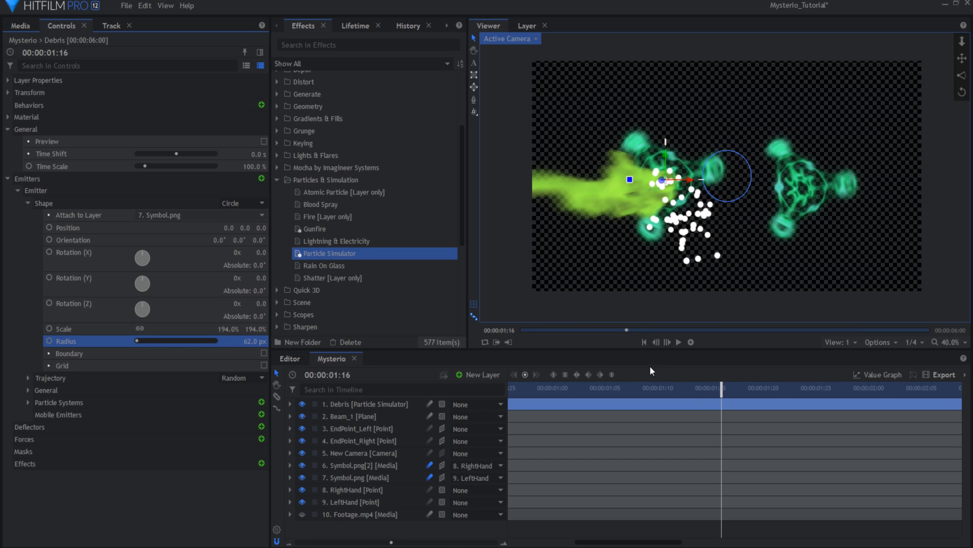
pyautogui.moveTo(721, 387)
pyautogui.mouseDown()
pyautogui.moveTo(659, 390)
pyautogui.moveTo(725, 390)
pyautogui.mouseUp()
# Keyframe Debris's Particles Per Second at 0 at 00:00:01:08, filtering the timeline properties by "per sec".
pyautogui.click(29, 403)
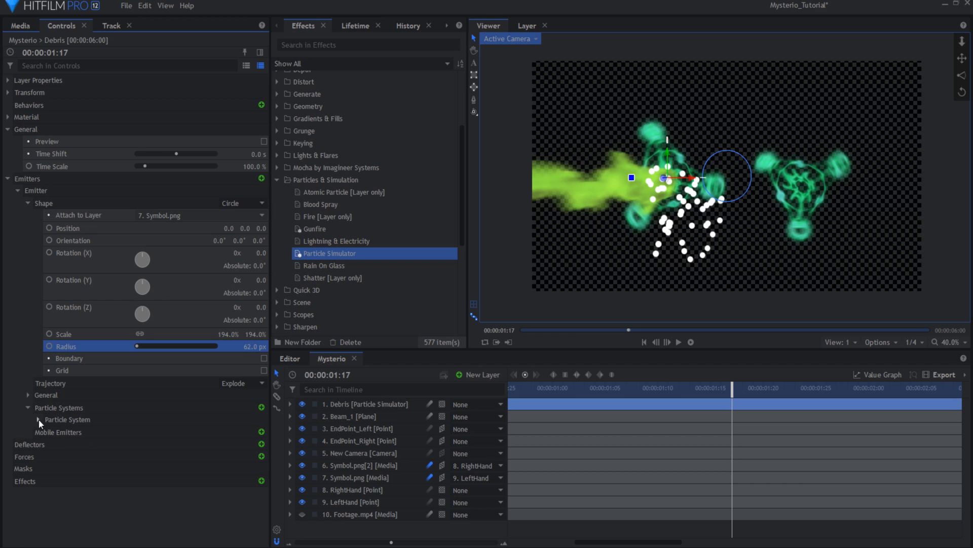
pyautogui.click(39, 418)
pyautogui.click(47, 433)
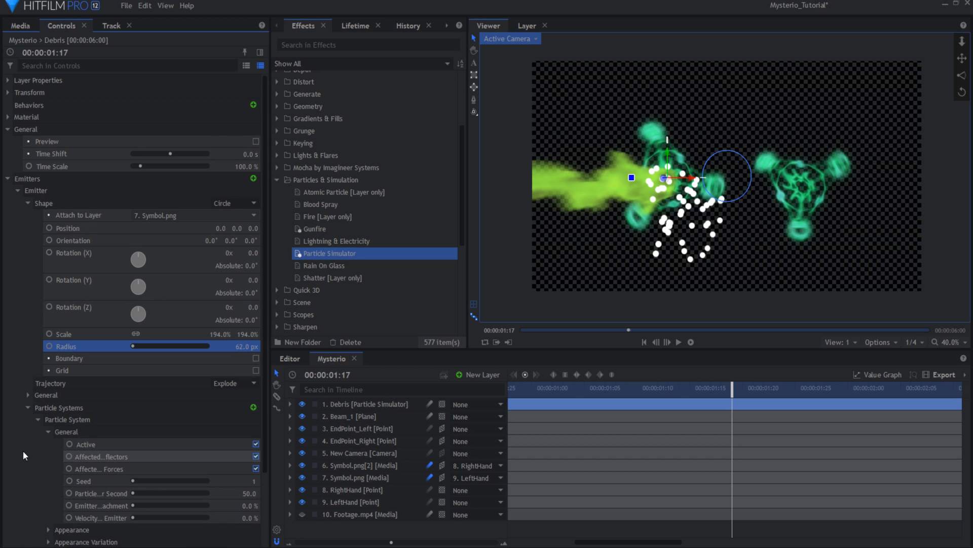
pyautogui.scroll(-3, 23, 450)
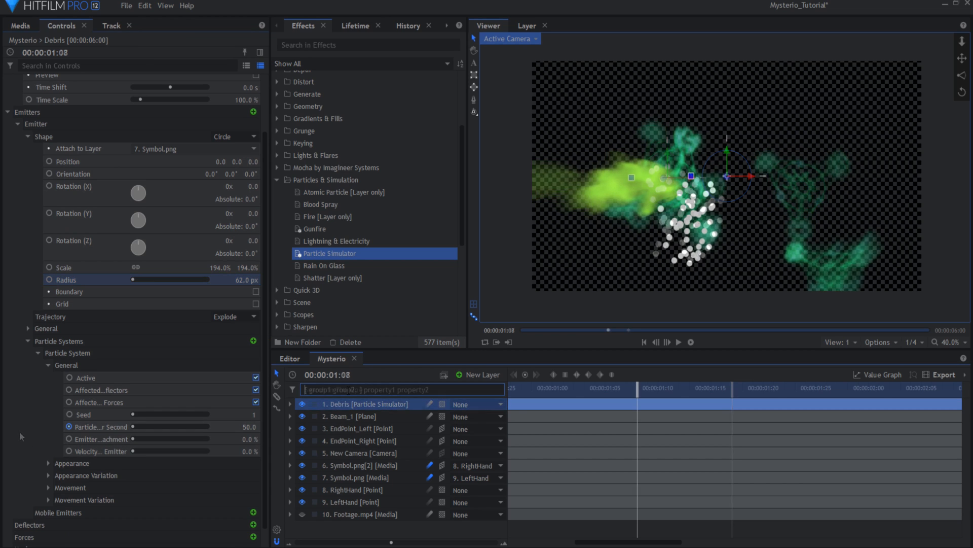
pyautogui.click(349, 390)
pyautogui.write('per se')
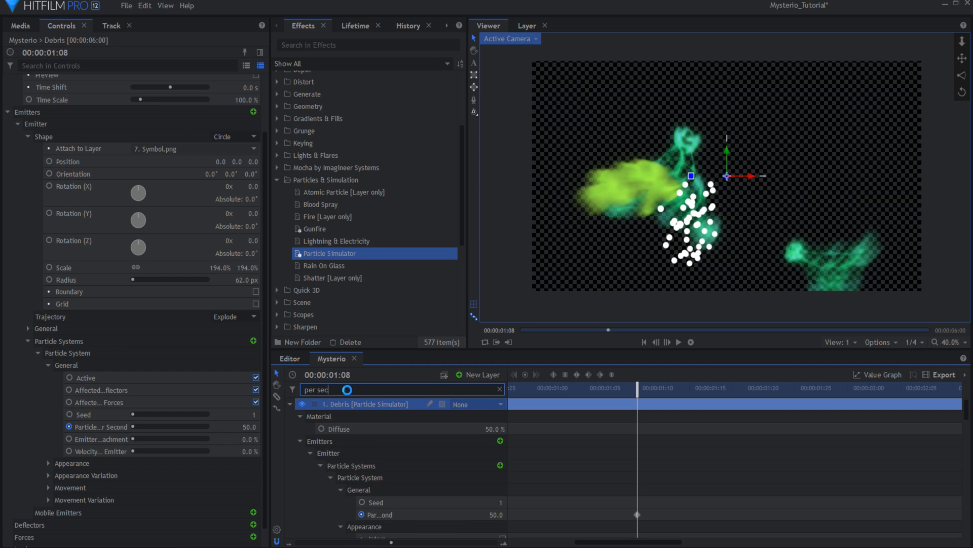
pyautogui.write('c')
pyautogui.click(638, 478)
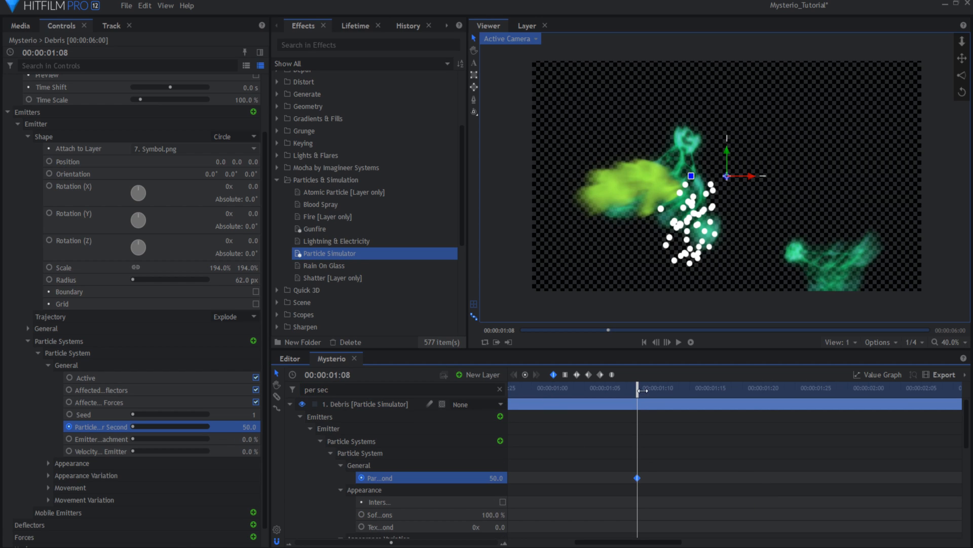
pyautogui.write('0')
pyautogui.press('Return')
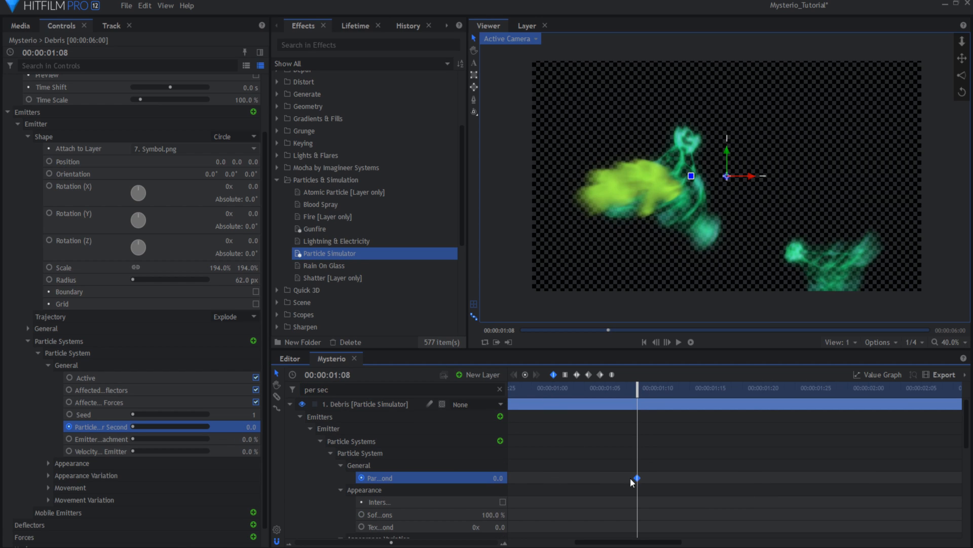
# Shift the zero Particles Per Second keyframe two frames earlier, and keyframe 3000 at 00:00:01:08 and 50 at 00:00:01:15.
pyautogui.moveTo(635, 477); pyautogui.dragTo(623, 478)
pyautogui.press('Return')
pyautogui.moveTo(637, 392); pyautogui.dragTo(711, 394)
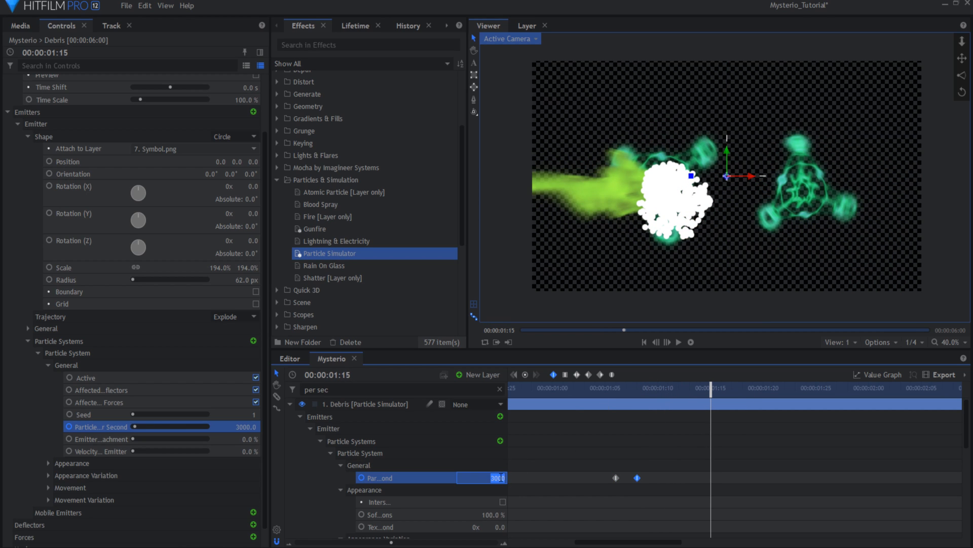
pyautogui.moveTo(617, 393); pyautogui.dragTo(700, 394)
pyautogui.moveTo(701, 393); pyautogui.dragTo(711, 394)
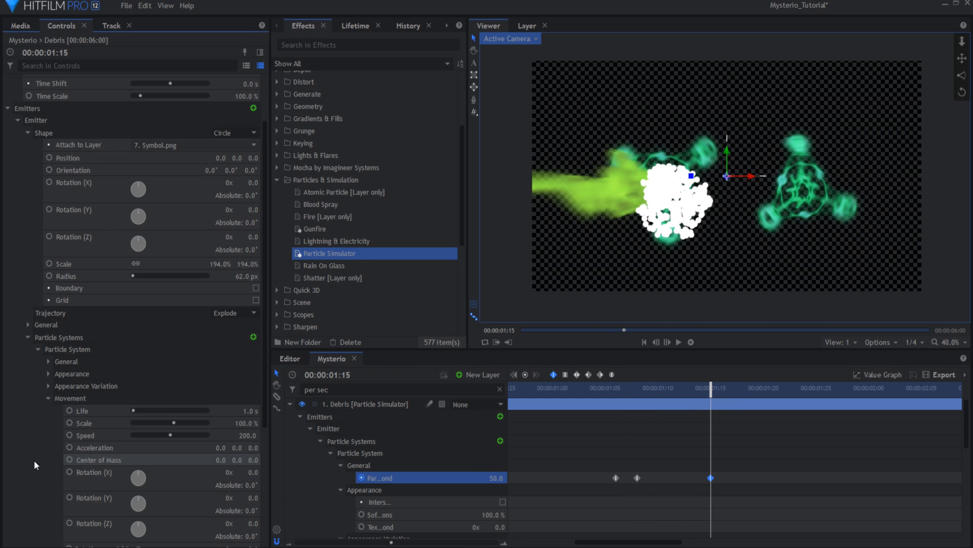
# Set the Debris particles' Movement Scale to 2.0% and Speed to 50.
pyautogui.moveTo(247, 423)
pyautogui.mouseDown()
pyautogui.moveTo(256, 424)
pyautogui.moveTo(239, 427)
pyautogui.mouseUp()
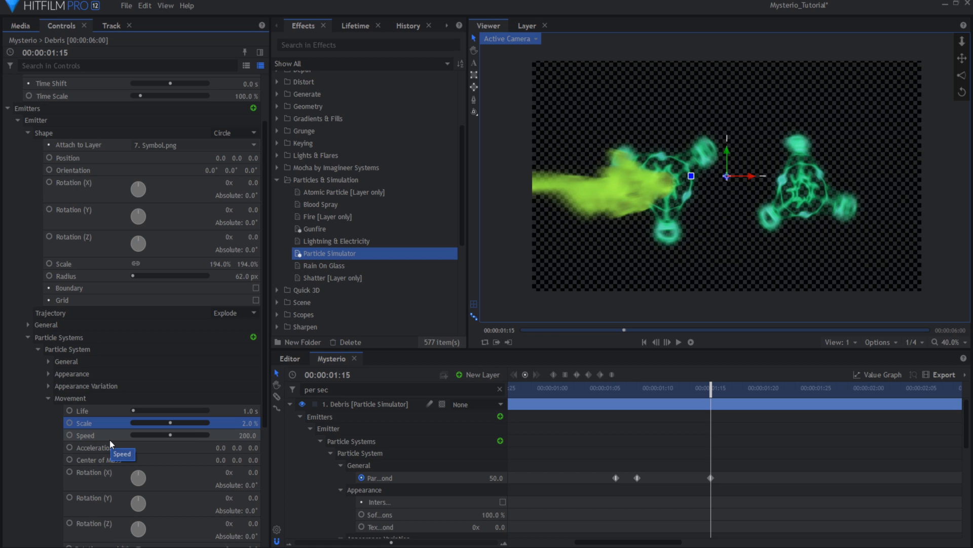
pyautogui.click(248, 435)
pyautogui.write('50')
# Set the Debris particles' Movement Life to 6 s and their Movement Variation Life to 3 s.
pyautogui.scroll(-3, 36, 435)
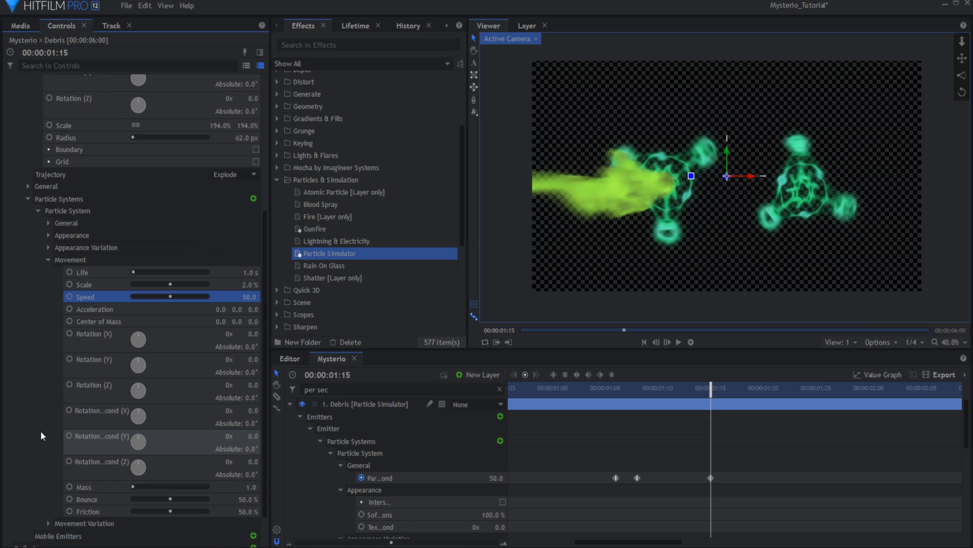
pyautogui.click(46, 523)
pyautogui.scroll(-2, 51, 475)
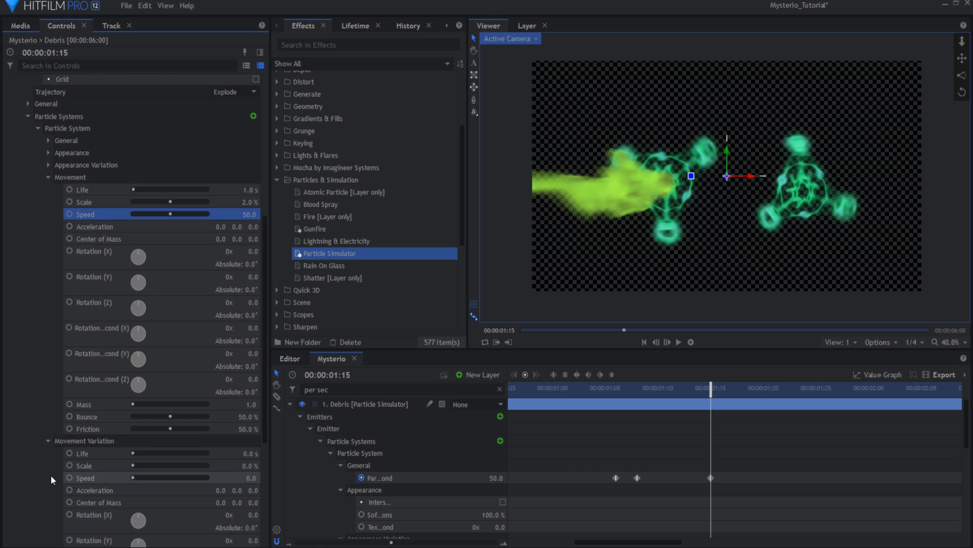
pyautogui.write('3')
# Set the Movement Variation's Scale to 40%, Speed to 100, Mass to 100 and Friction to 100%.
pyautogui.click(250, 469)
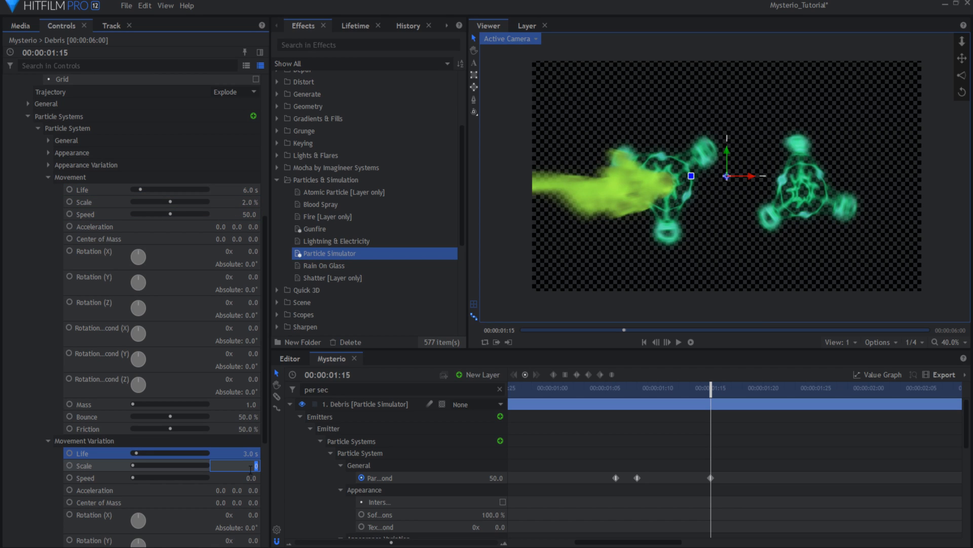
pyautogui.write('20')
pyautogui.press('Return')
pyautogui.write('40')
pyautogui.press('Return')
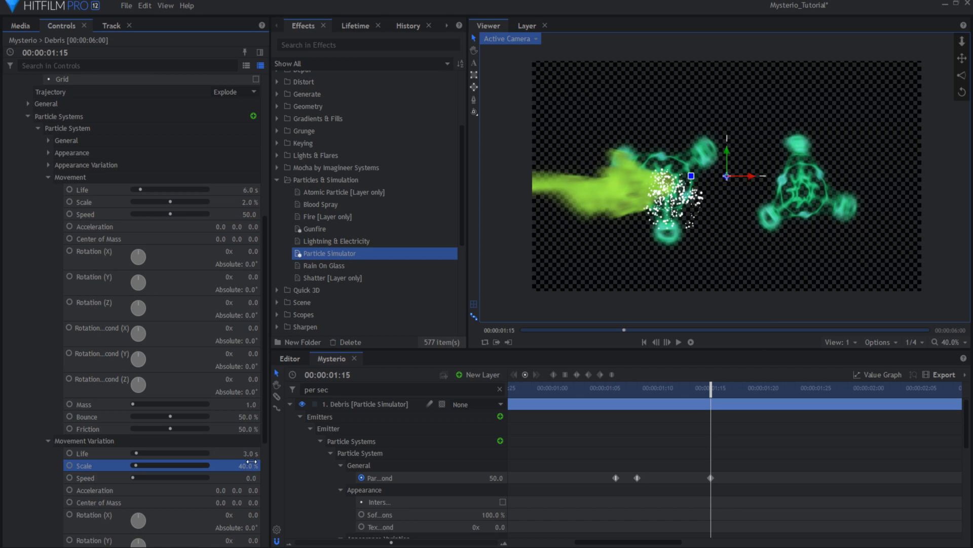
pyautogui.write('100')
pyautogui.press('Return')
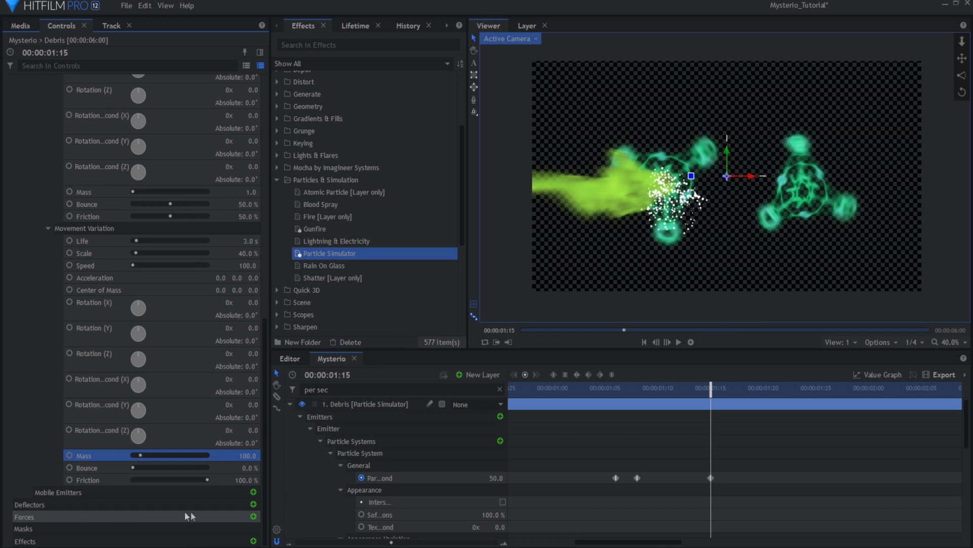
# Collapse the Movement Variation, Movement, Particle Systems and Shape settings of the Debris emitter.
pyautogui.click(49, 228)
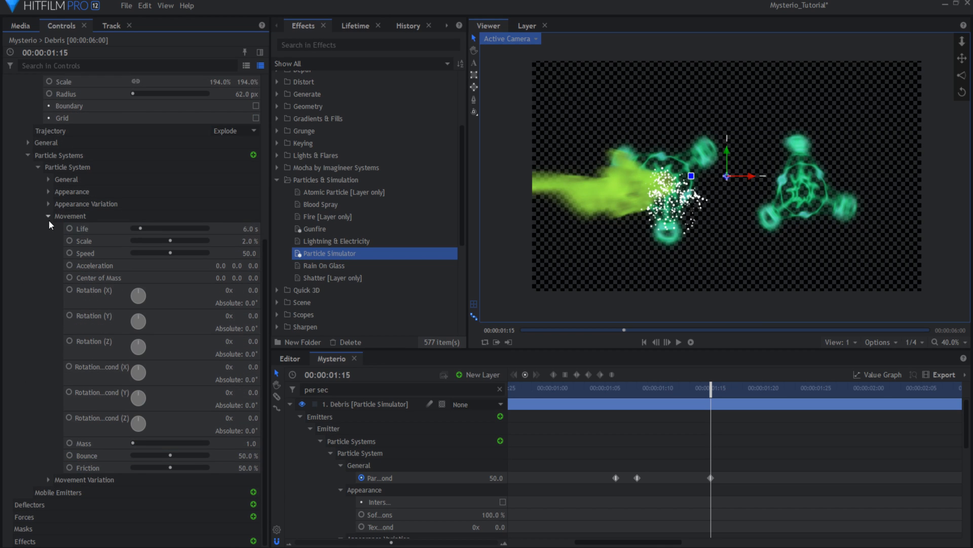
pyautogui.click(48, 224)
pyautogui.click(27, 406)
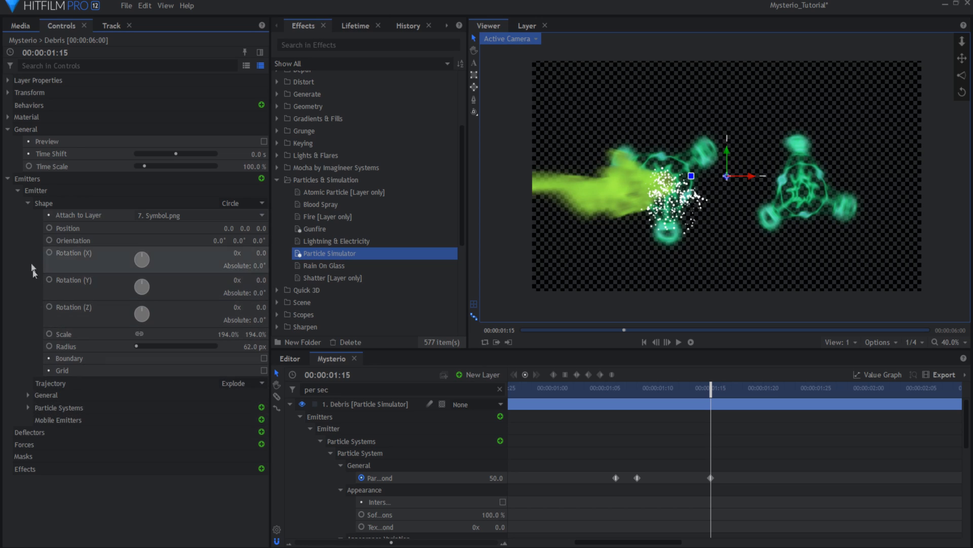
pyautogui.click(24, 203)
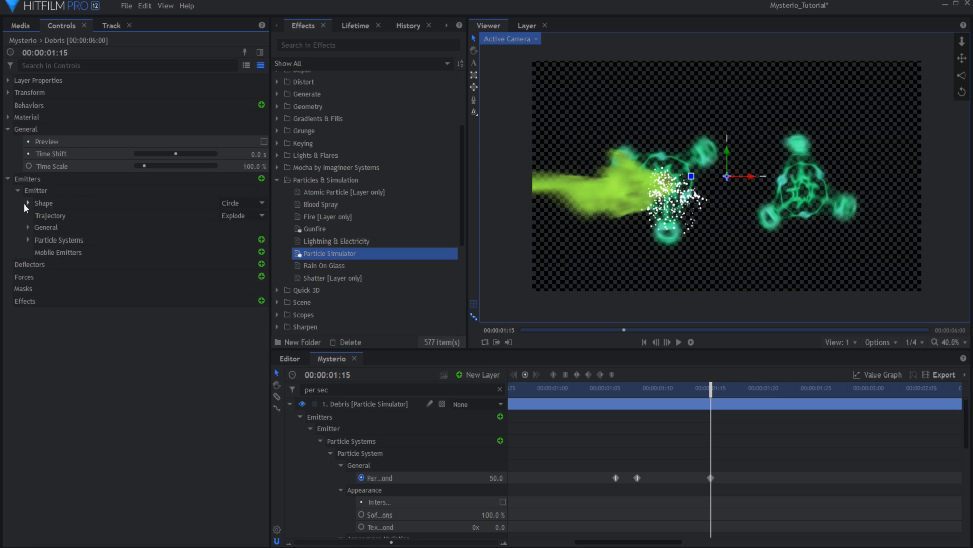
# Add a Direction force to Debris with its Rotation (X) set to 95, and raise its Strength.
pyautogui.click(262, 276)
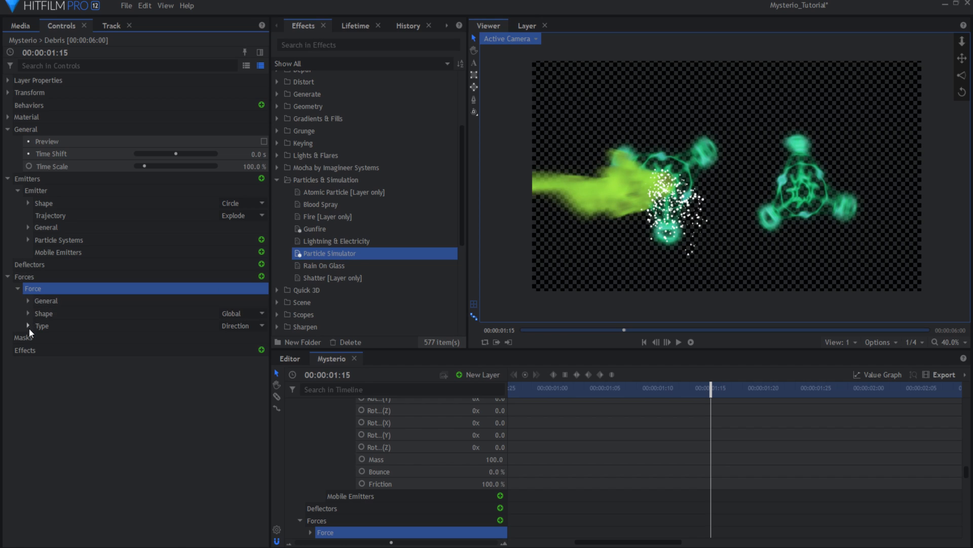
pyautogui.click(29, 327)
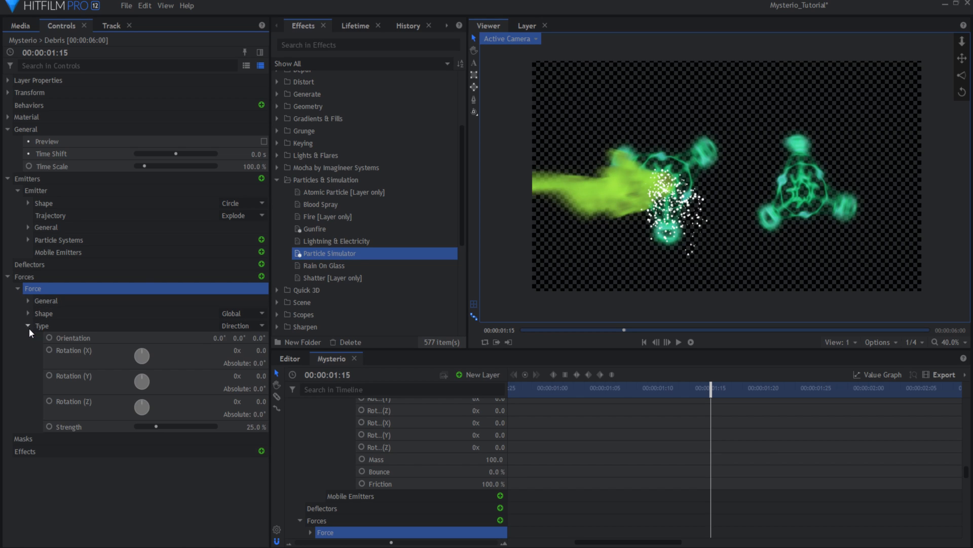
pyautogui.moveTo(257, 350); pyautogui.dragTo(315, 351)
pyautogui.click(257, 350)
pyautogui.write('-110')
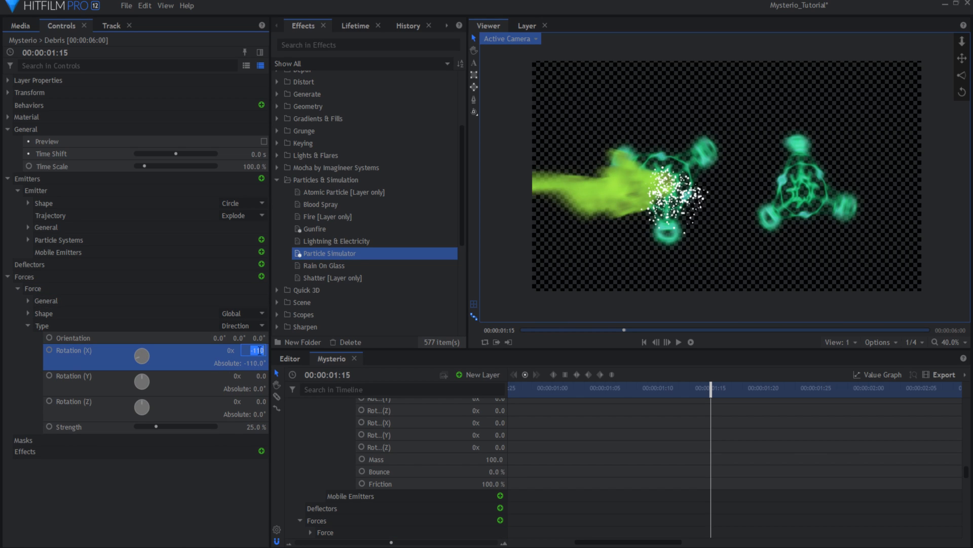
pyautogui.write('95')
pyautogui.press('Return')
pyautogui.moveTo(156, 427); pyautogui.dragTo(272, 421)
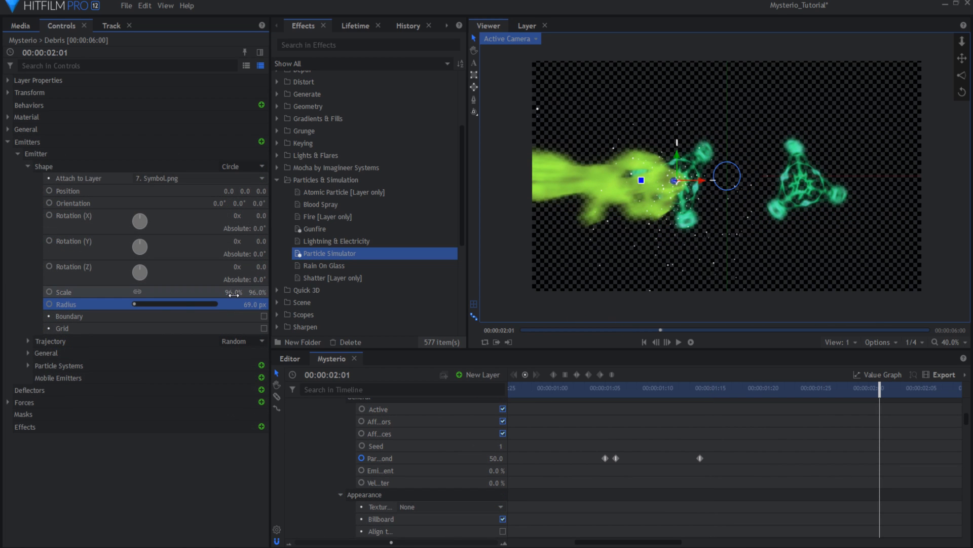
# Set the Debris emitter's Trajectory to Disc, collapse the emitter, and preview the particles up to 00:00:01:26.
pyautogui.click(219, 341)
pyautogui.click(250, 372)
pyautogui.moveTo(720, 391); pyautogui.dragTo(795, 391)
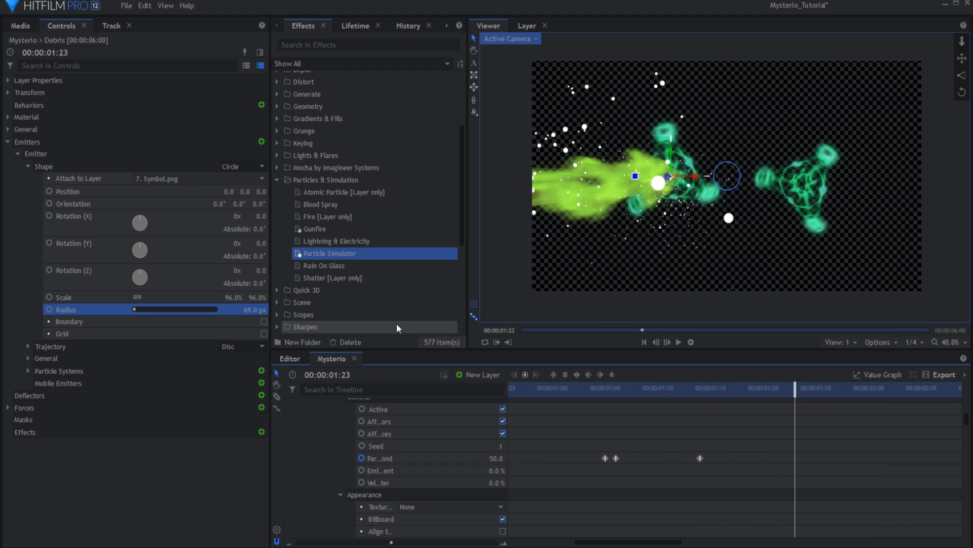
pyautogui.click(17, 154)
pyautogui.moveTo(616, 391); pyautogui.dragTo(826, 388)
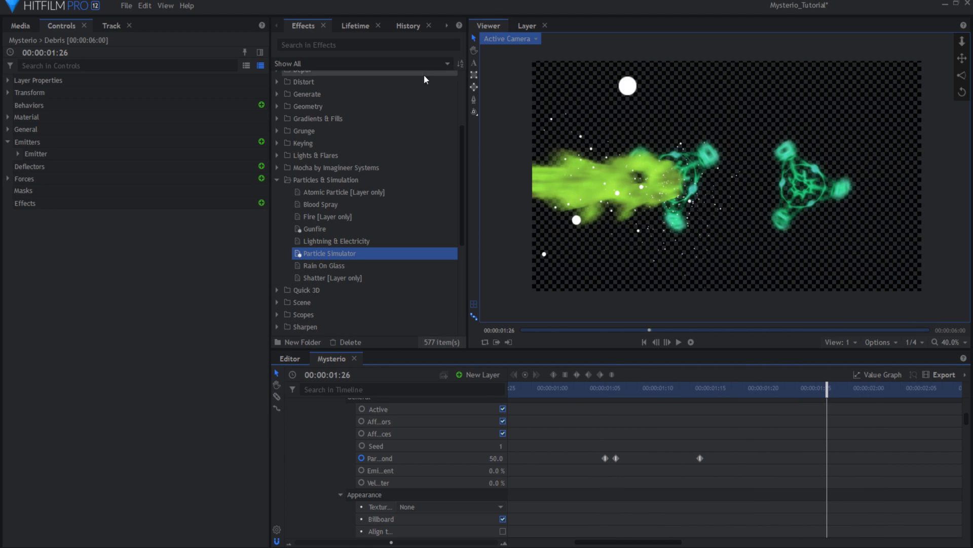
# Add Tint followed by Glow to Debris's effects, enlarge the Glow's radius, and collapse its settings.
pyautogui.click(277, 180)
pyautogui.click(277, 300)
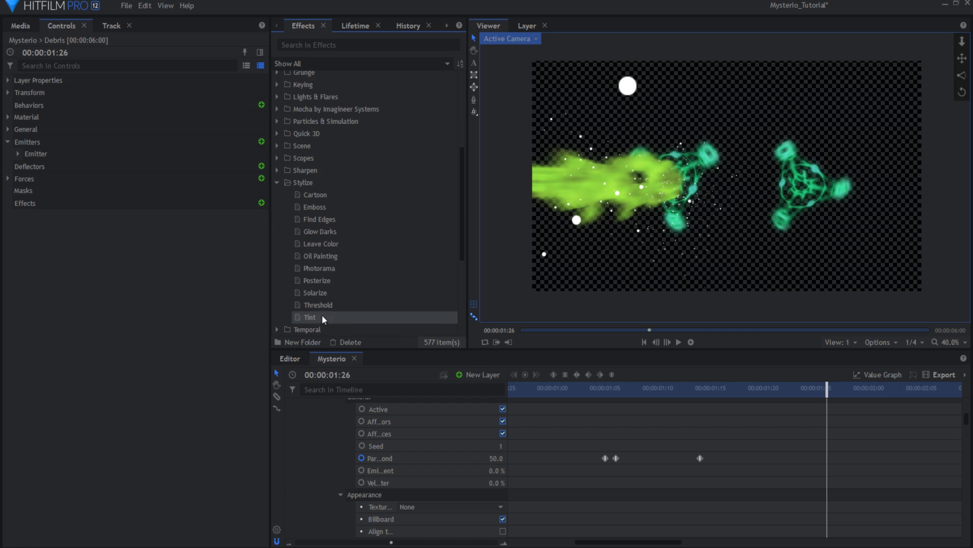
pyautogui.moveTo(310, 317); pyautogui.dragTo(28, 208)
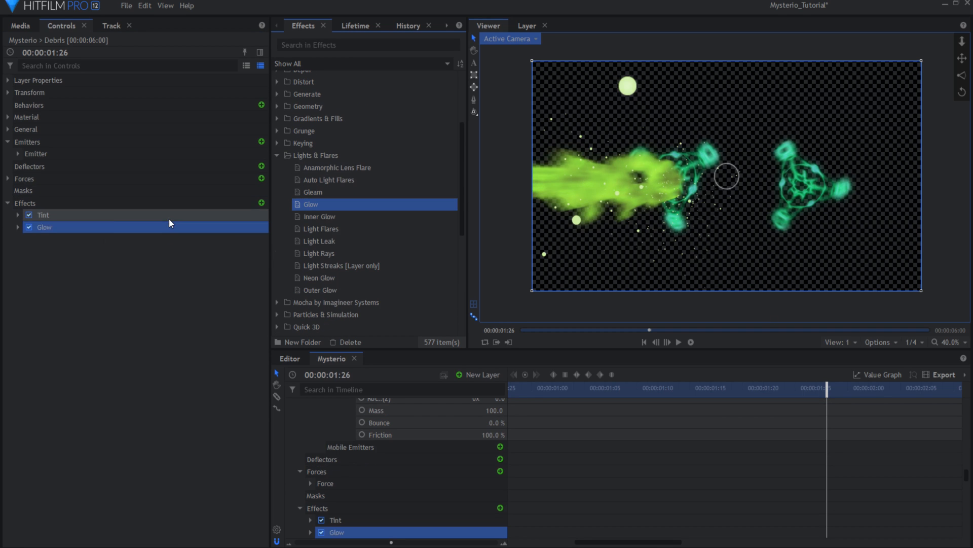
pyautogui.click(174, 242)
pyautogui.moveTo(172, 251); pyautogui.dragTo(149, 267)
pyautogui.click(19, 229)
# Add Zoom Blur to Debris's effects, lower its Strength, and preview the particles around both beams up to 00:00:01:26.
pyautogui.click(277, 155)
pyautogui.scroll(4, 311, 170)
pyautogui.click(277, 125)
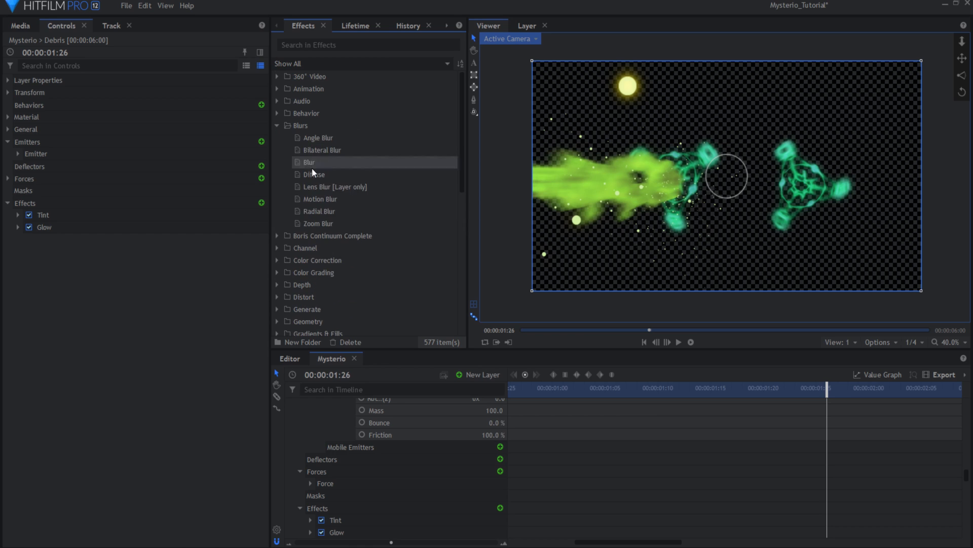
pyautogui.moveTo(318, 223); pyautogui.dragTo(200, 231)
pyautogui.click(18, 239)
pyautogui.moveTo(174, 275); pyautogui.dragTo(153, 270)
pyautogui.moveTo(654, 393); pyautogui.dragTo(762, 393)
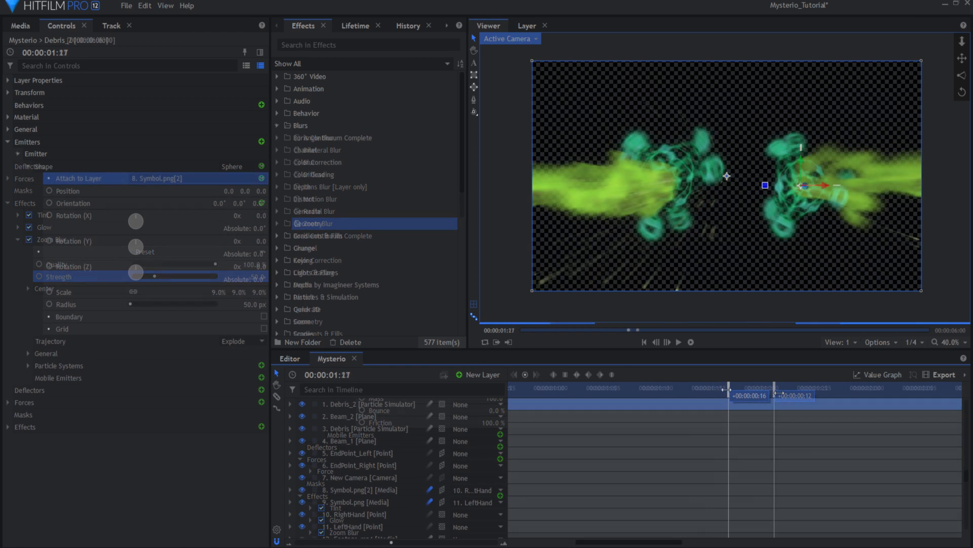
pyautogui.moveTo(729, 393); pyautogui.dragTo(825, 386)
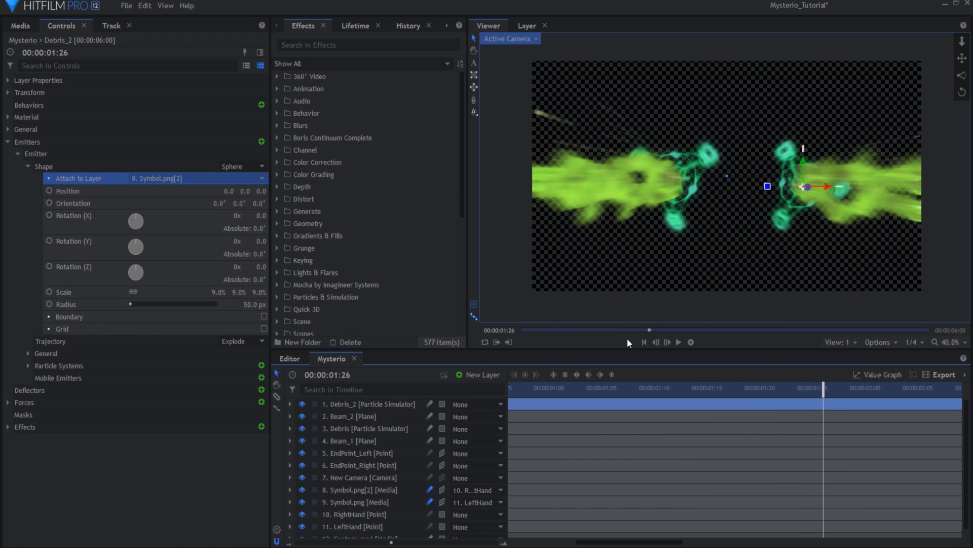
# Collapse Debris_2's emitter settings and make a new composite shot named Composite from Footage.mp4.
pyautogui.click(18, 153)
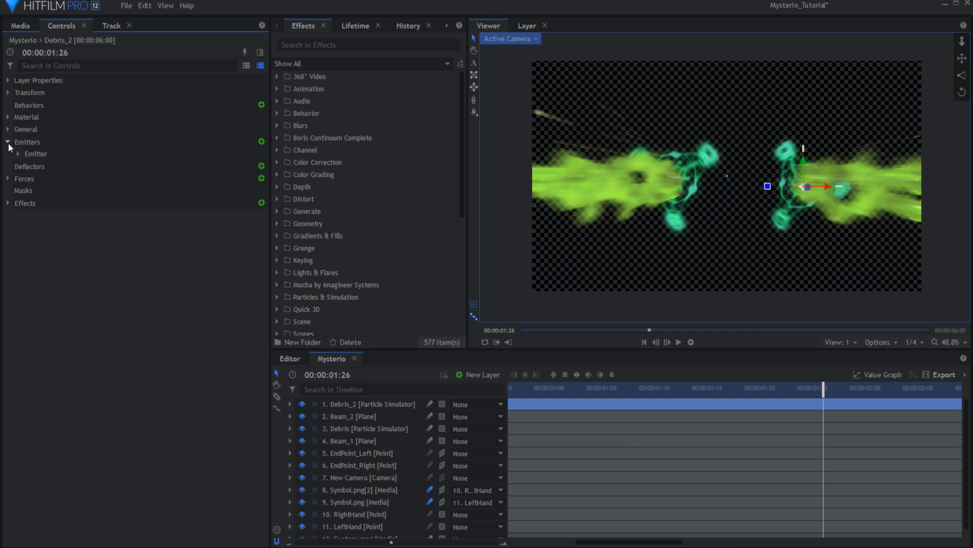
pyautogui.click(9, 144)
pyautogui.click(21, 26)
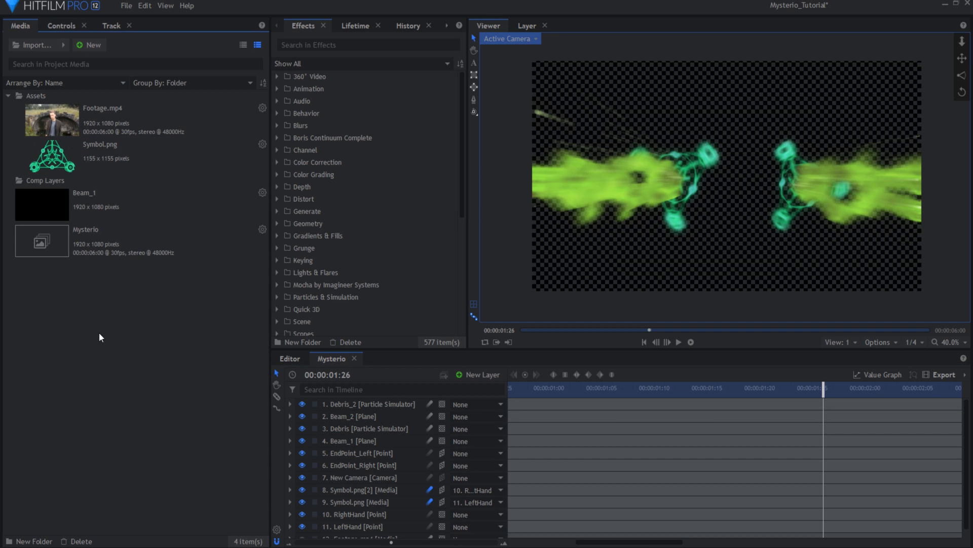
pyautogui.click(124, 120)
pyautogui.rightClick(159, 112)
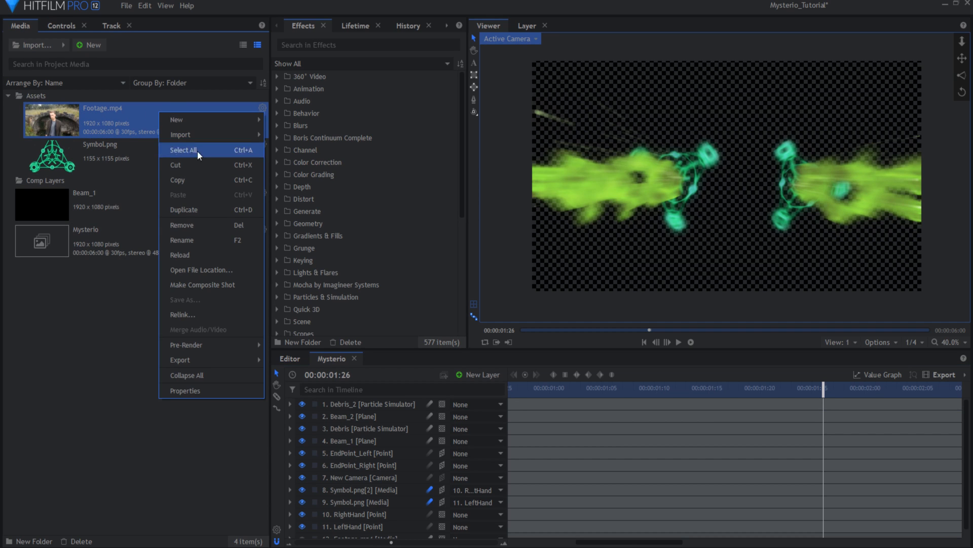
pyautogui.click(208, 293)
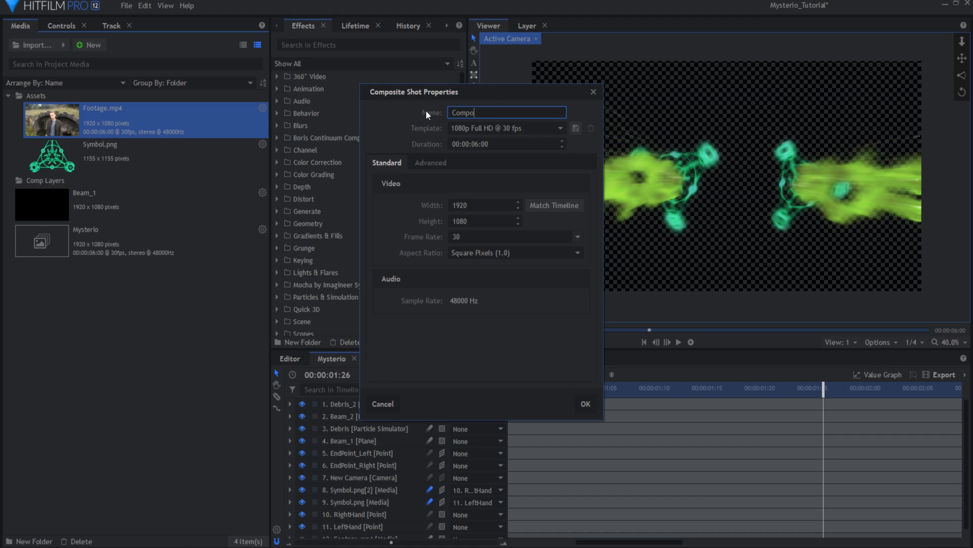
pyautogui.press('Return')
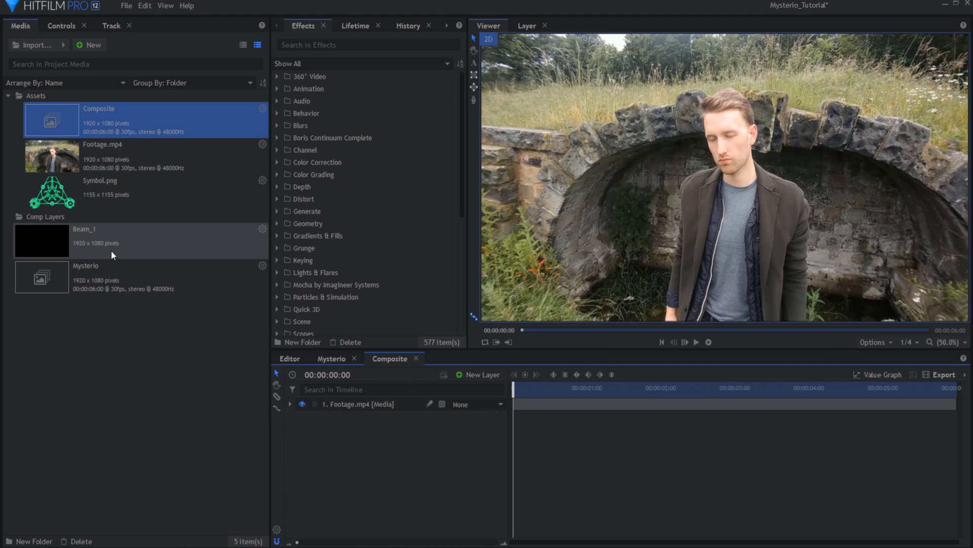
# Place the Mysterio composite shot above Footage.mp4 and set its Blend to Screen, viewing the frame at 00:00:01:22.
pyautogui.moveTo(105, 282); pyautogui.dragTo(350, 405)
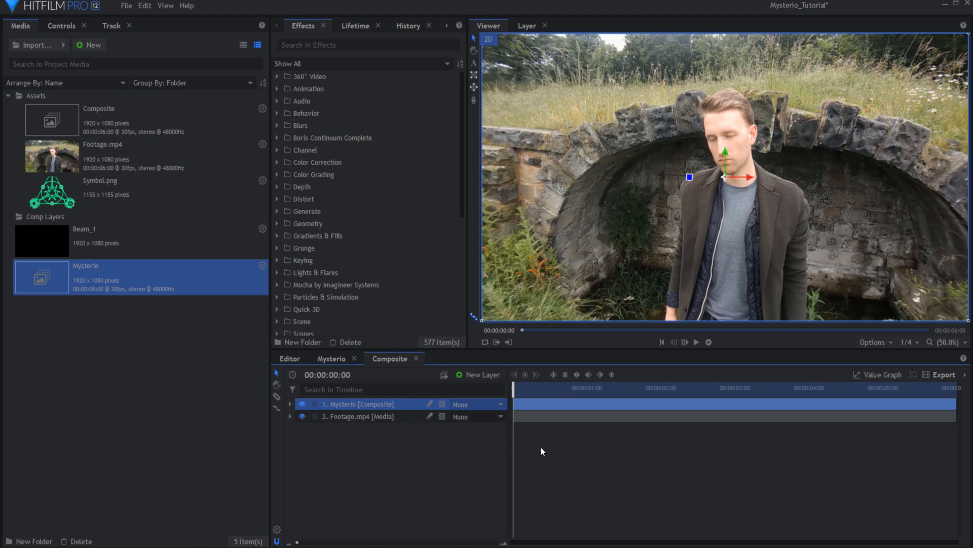
pyautogui.moveTo(549, 390); pyautogui.dragTo(642, 391)
pyautogui.click(61, 25)
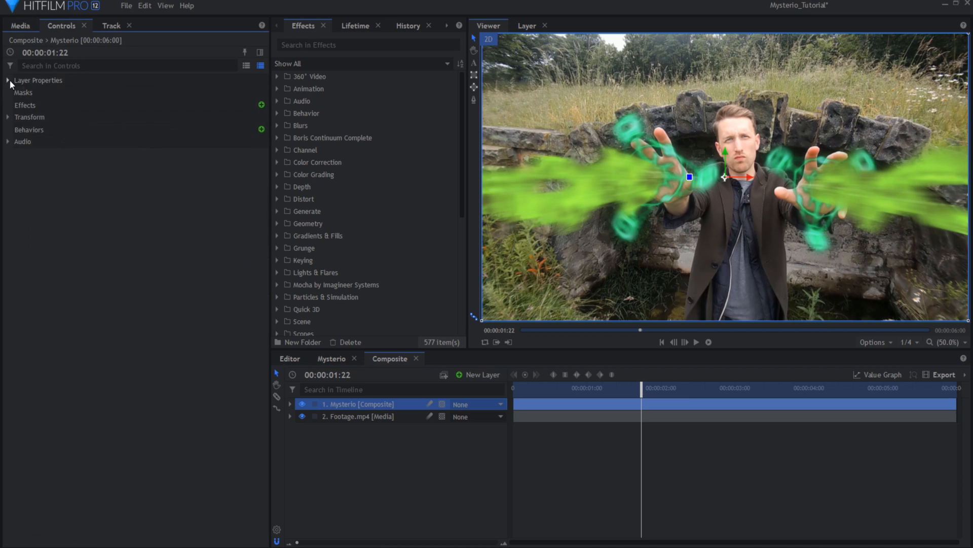
pyautogui.click(8, 80)
pyautogui.click(193, 151)
pyautogui.click(191, 421)
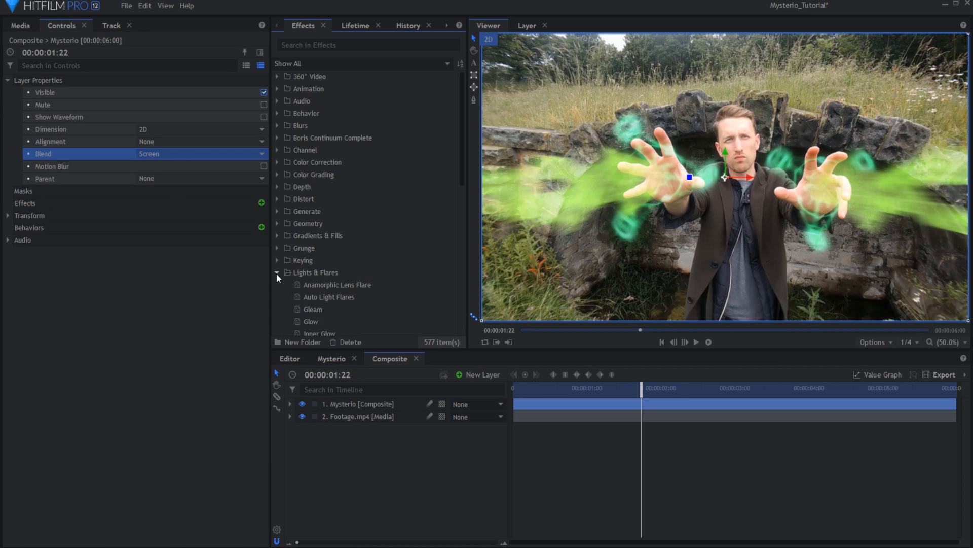
# Add Glow (Intensity 1.1, Threshold 73%, Radius 148.4 px) and Hue Shift (-6, Saturation -31, Lightness 12) to the Mysterio layer.
pyautogui.moveTo(60, 219); pyautogui.dragTo(61, 222)
pyautogui.moveTo(152, 228)
pyautogui.mouseDown()
pyautogui.moveTo(175, 229)
pyautogui.moveTo(154, 229)
pyautogui.mouseUp()
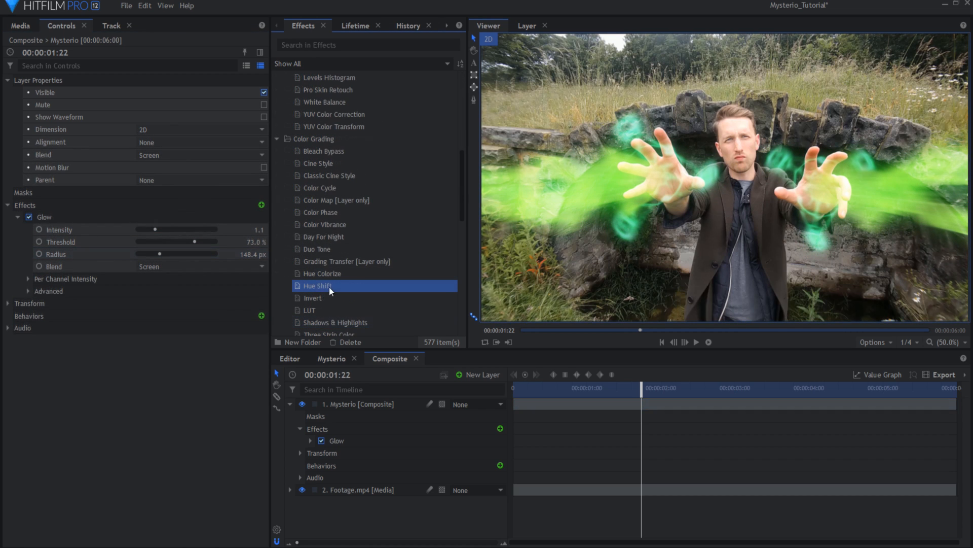
pyautogui.moveTo(318, 285); pyautogui.dragTo(18, 307)
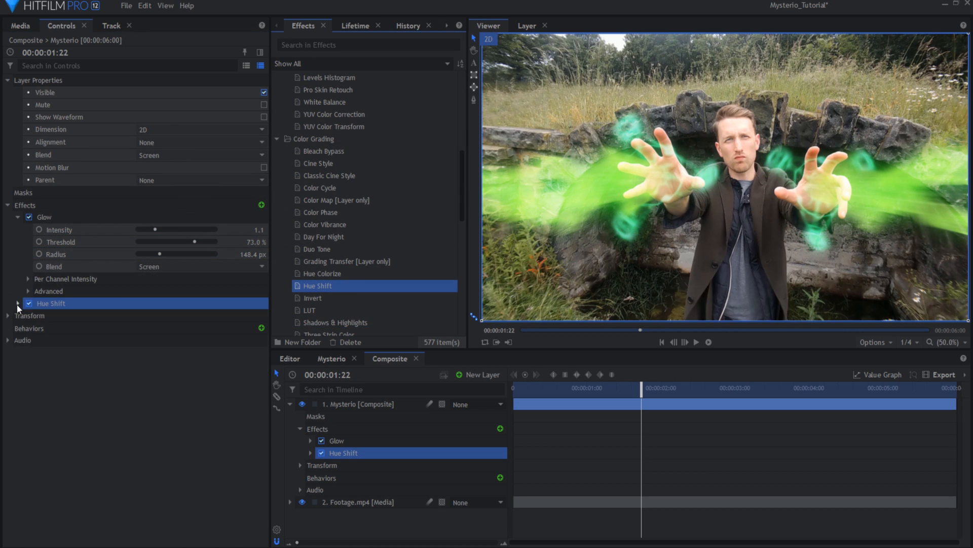
pyautogui.moveTo(262, 329); pyautogui.dragTo(267, 366)
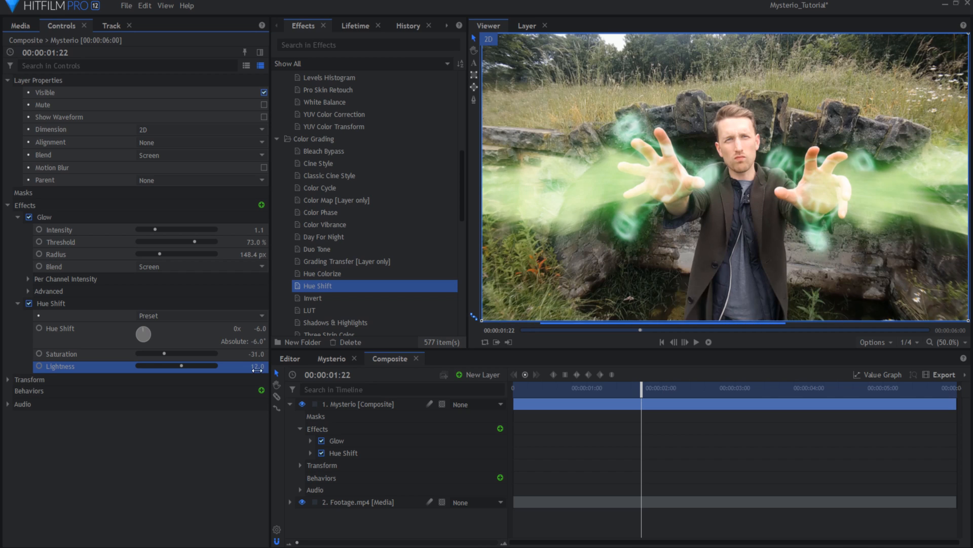
# Add the Gleam effect below Hue Shift on the Mysterio layer and collapse the layer.
pyautogui.click(278, 138)
pyautogui.scroll(5, 279, 138)
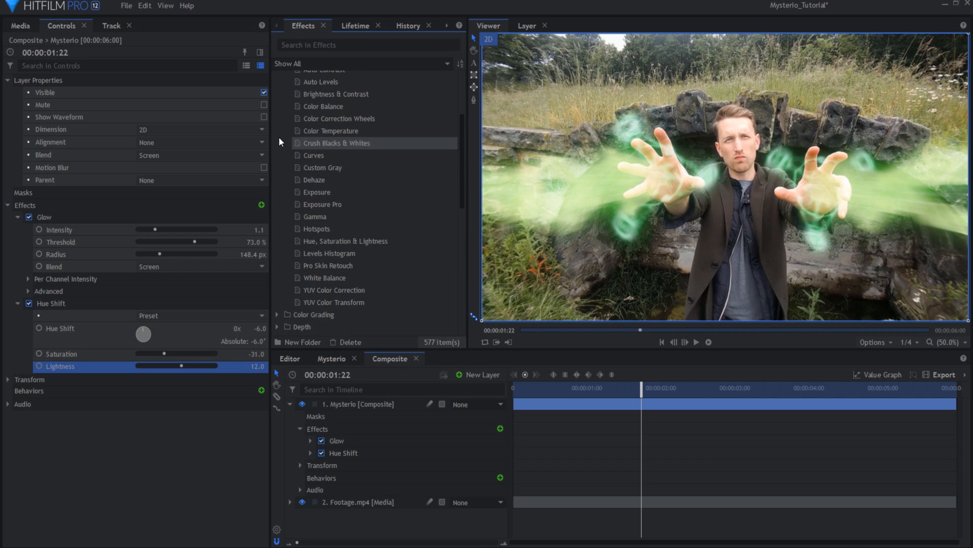
pyautogui.scroll(3, 279, 142)
pyautogui.click(276, 163)
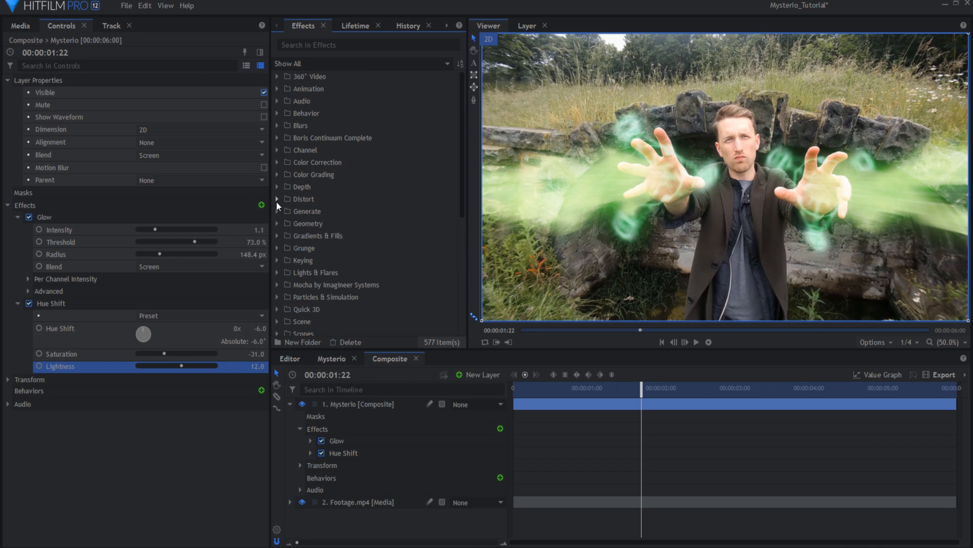
pyautogui.moveTo(306, 309); pyautogui.dragTo(302, 313)
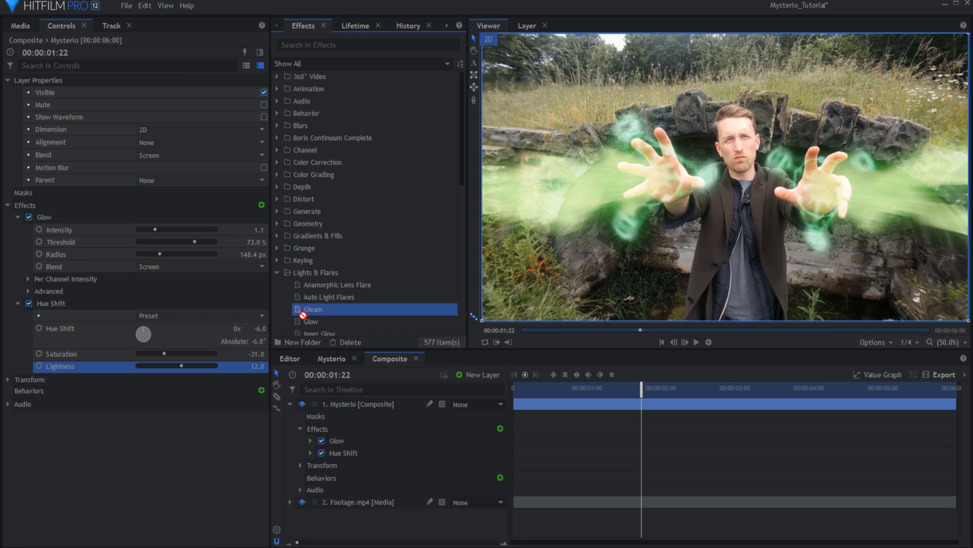
pyautogui.moveTo(150, 372); pyautogui.dragTo(150, 373)
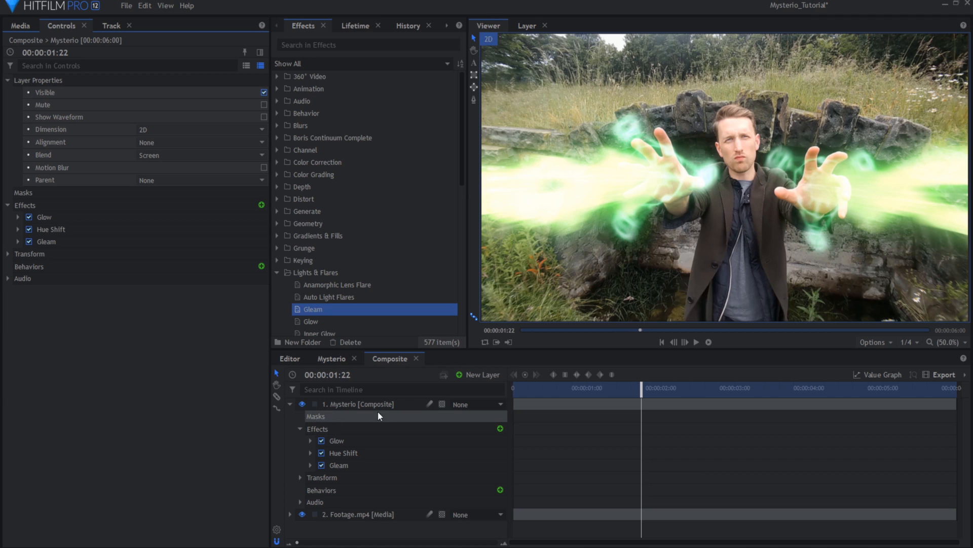
pyautogui.click(290, 404)
# Create a grade layer named Flicker and draw a freeform mask on it around the man's face and open jacket.
pyautogui.click(474, 375)
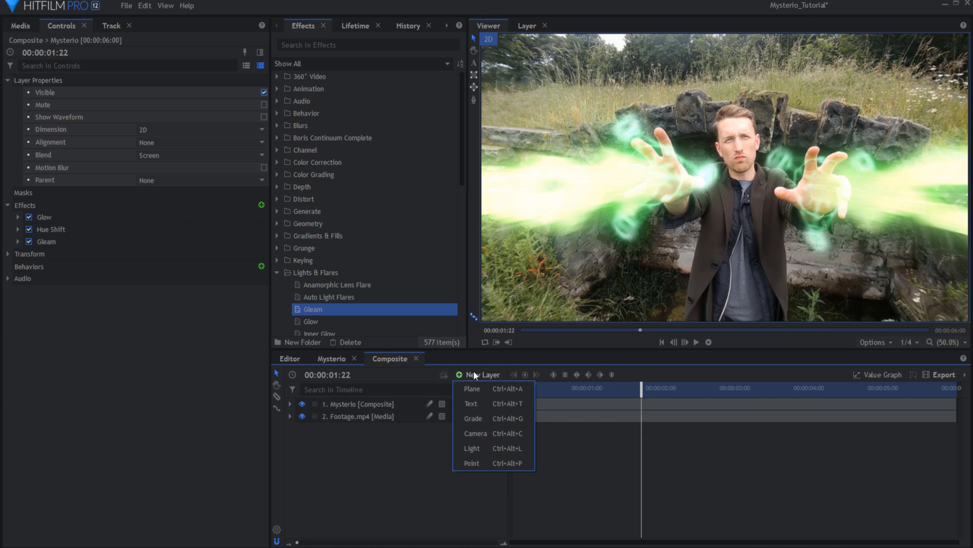
pyautogui.click(474, 418)
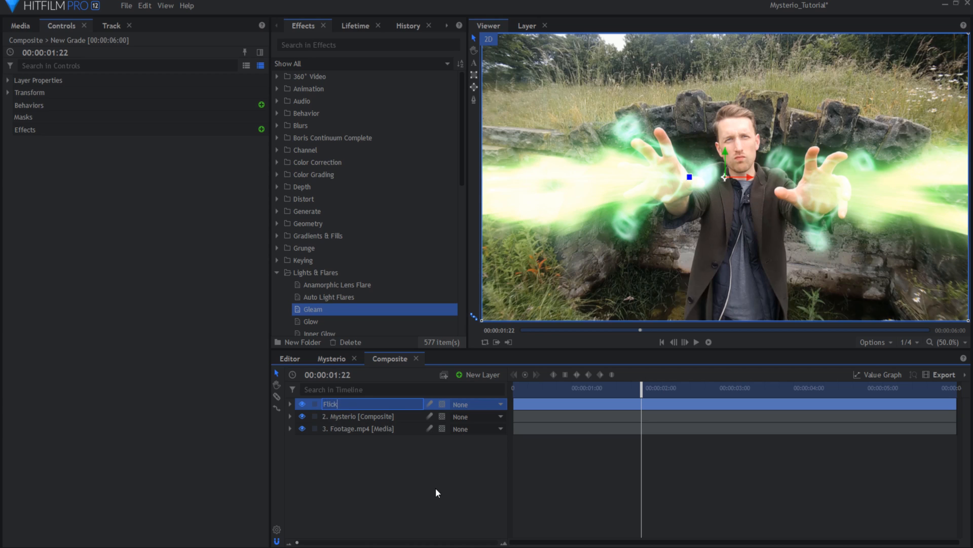
pyautogui.click(474, 100)
pyautogui.click(742, 120)
pyautogui.click(719, 121)
pyautogui.click(716, 136)
pyautogui.click(720, 148)
pyautogui.click(723, 169)
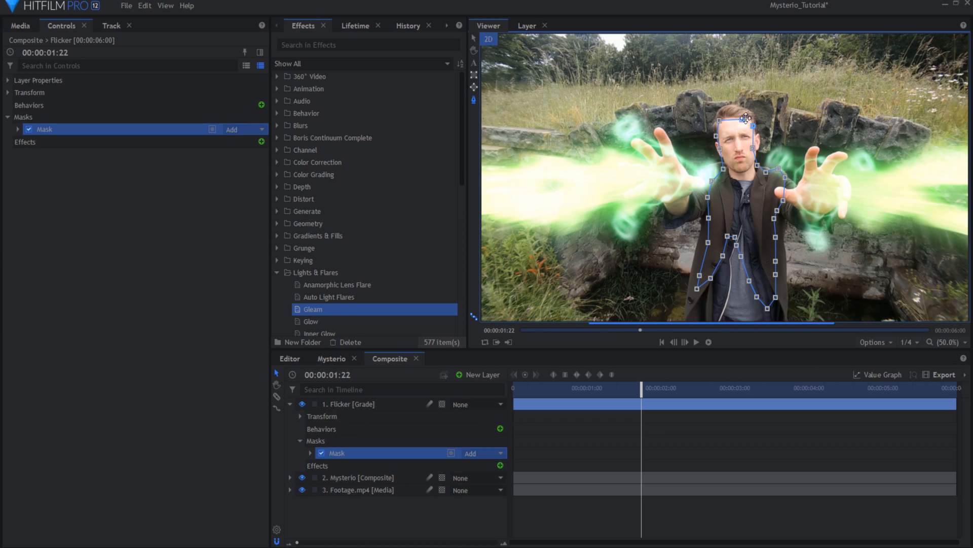
# Add Fill Color to the Flicker layer and sample its colour from the glowing beam as 241, 253, 196.
pyautogui.click(277, 272)
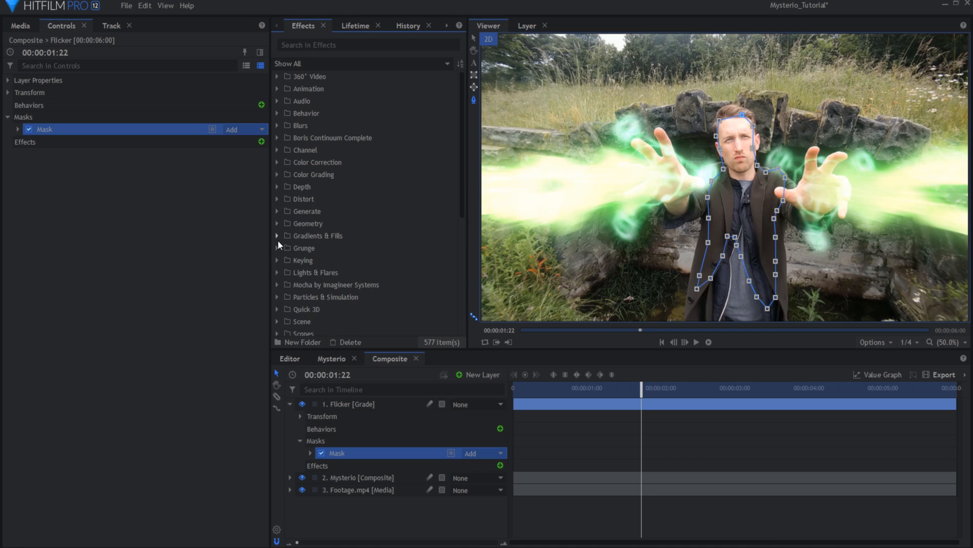
pyautogui.click(277, 236)
pyautogui.moveTo(306, 272); pyautogui.dragTo(320, 336)
pyautogui.moveTo(339, 405); pyautogui.dragTo(339, 405)
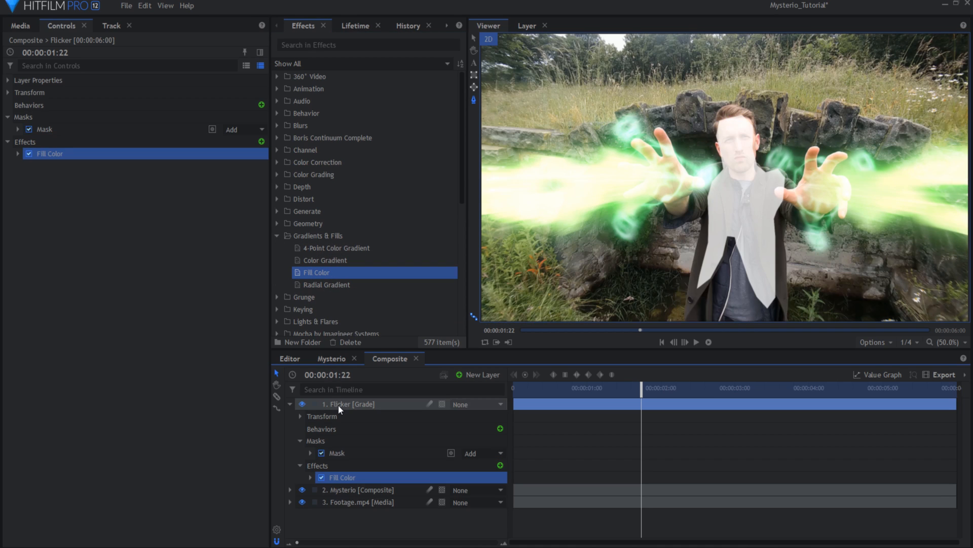
pyautogui.click(18, 153)
pyautogui.click(554, 158)
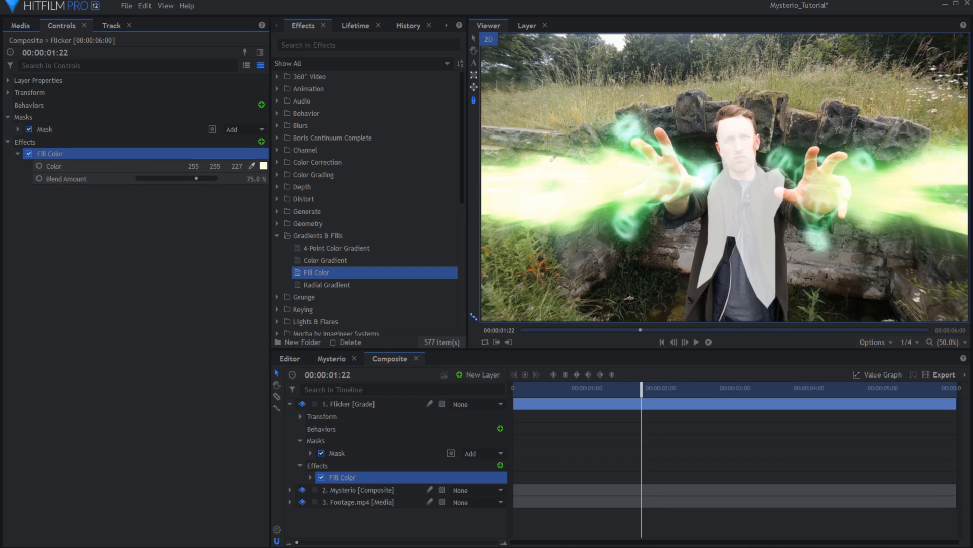
pyautogui.click(539, 161)
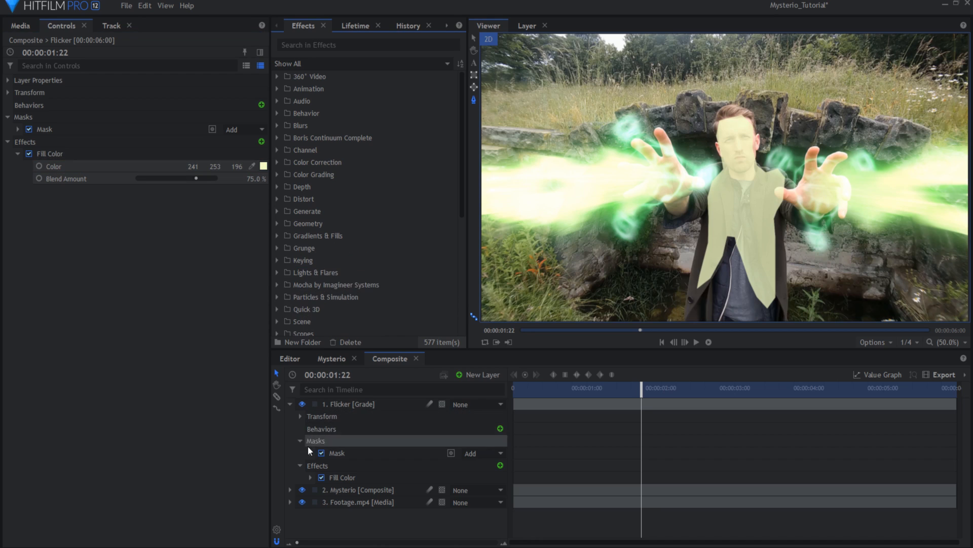
# Feather the Flicker layer's mask by 73 px and collapse the layer.
pyautogui.click(310, 452)
pyautogui.click(320, 465)
pyautogui.moveTo(492, 502); pyautogui.dragTo(542, 502)
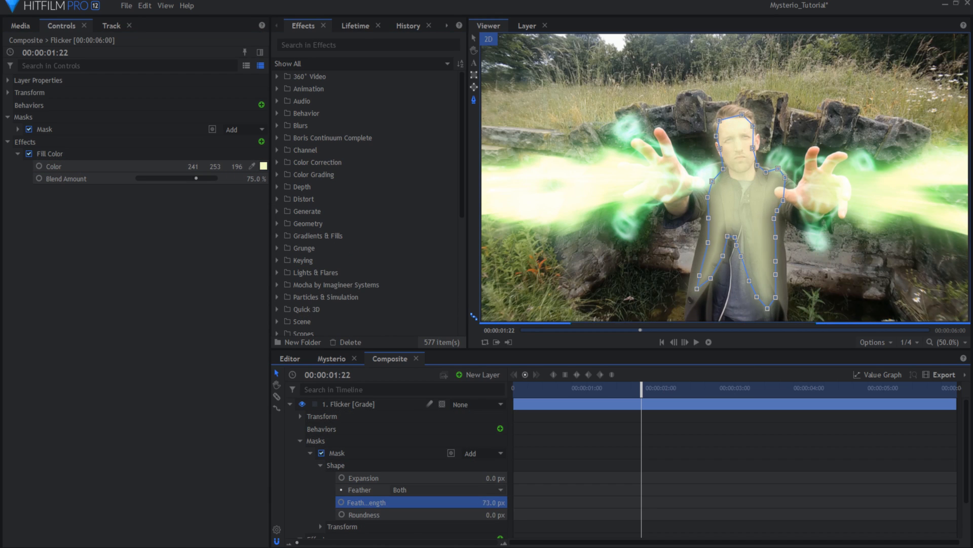
pyautogui.click(319, 440)
pyautogui.click(300, 441)
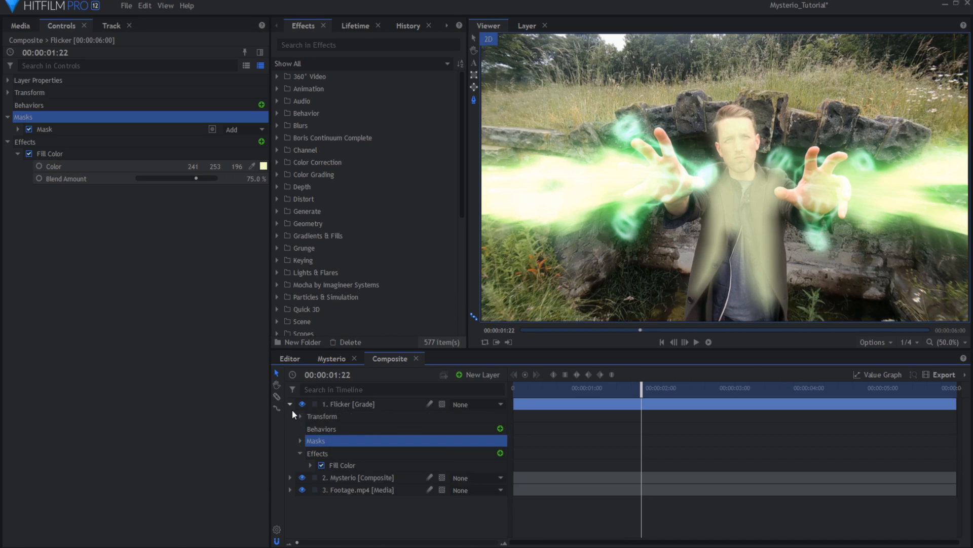
pyautogui.click(290, 404)
# Add the Flicker effect to the grade layer with Frequency 0.5, Amplitude 0.1 and Brightness 0.55.
pyautogui.click(277, 248)
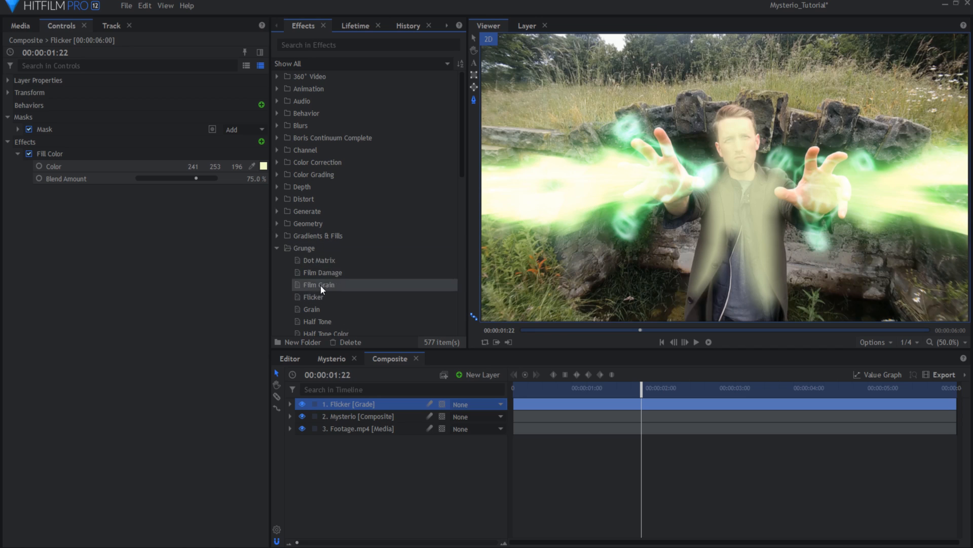
pyautogui.moveTo(328, 299); pyautogui.dragTo(30, 195)
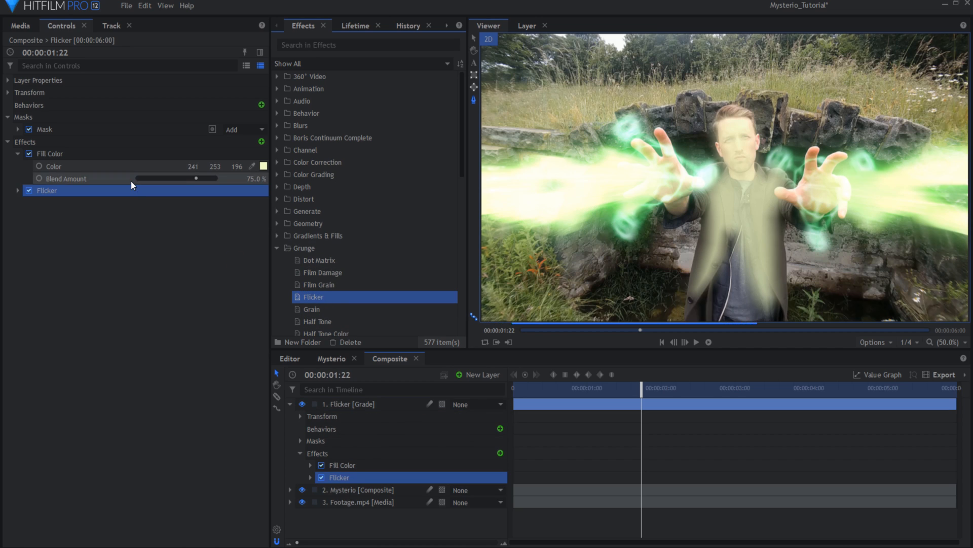
pyautogui.click(251, 217)
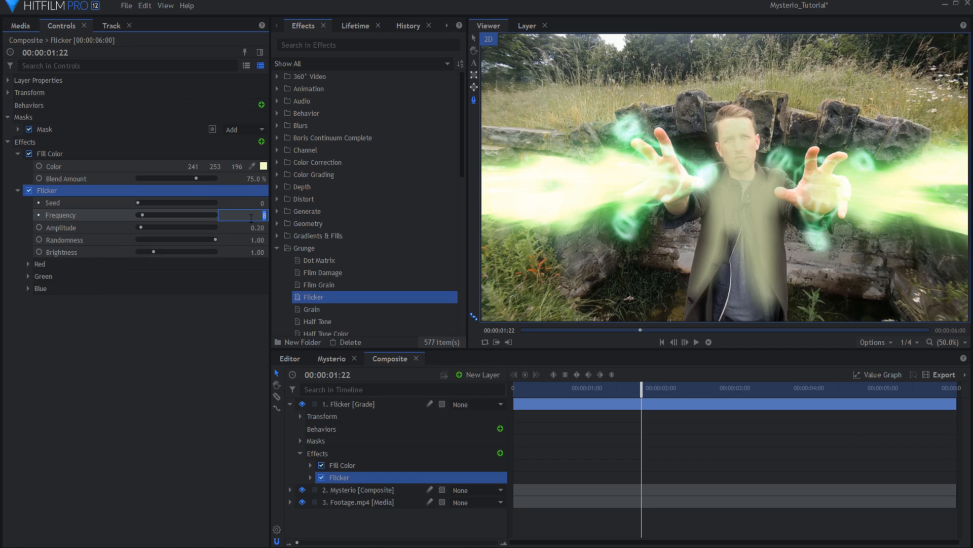
pyautogui.write('.5')
pyautogui.click(222, 296)
pyautogui.click(257, 228)
pyautogui.write('.1')
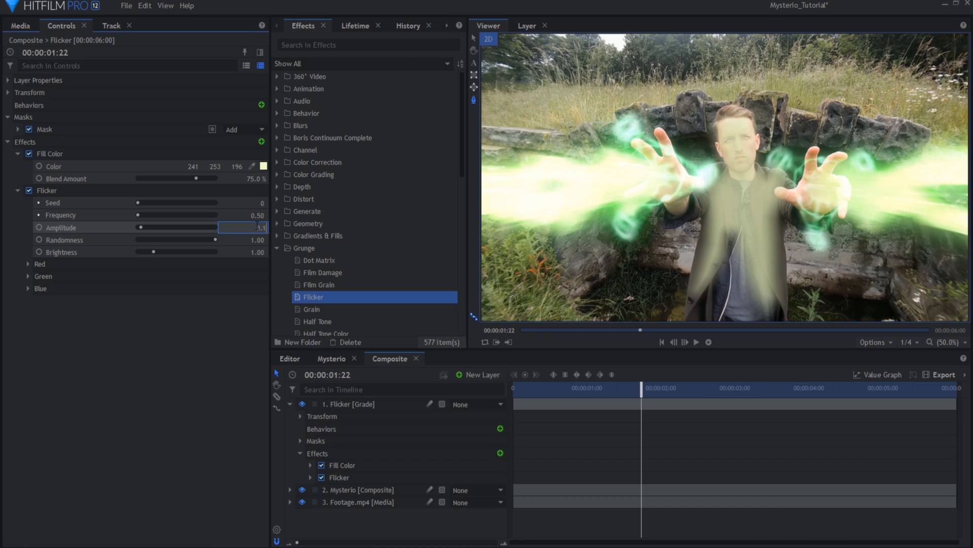
pyautogui.click(192, 364)
pyautogui.click(257, 252)
pyautogui.write('.55')
pyautogui.click(218, 344)
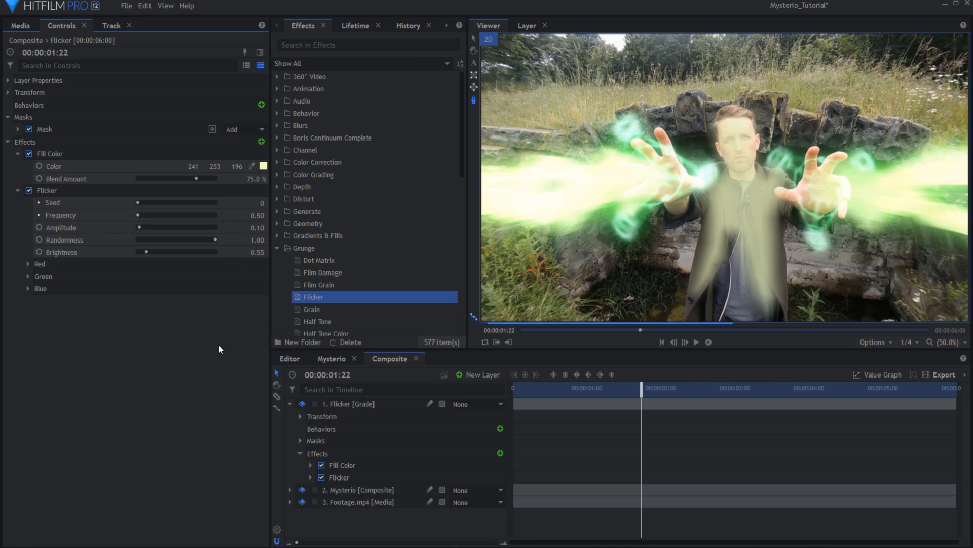
# Collapse the Flicker layer's effects and masks, try the Soft Light and Screen blend modes, and settle on Add.
pyautogui.click(8, 142)
pyautogui.click(8, 117)
pyautogui.click(8, 80)
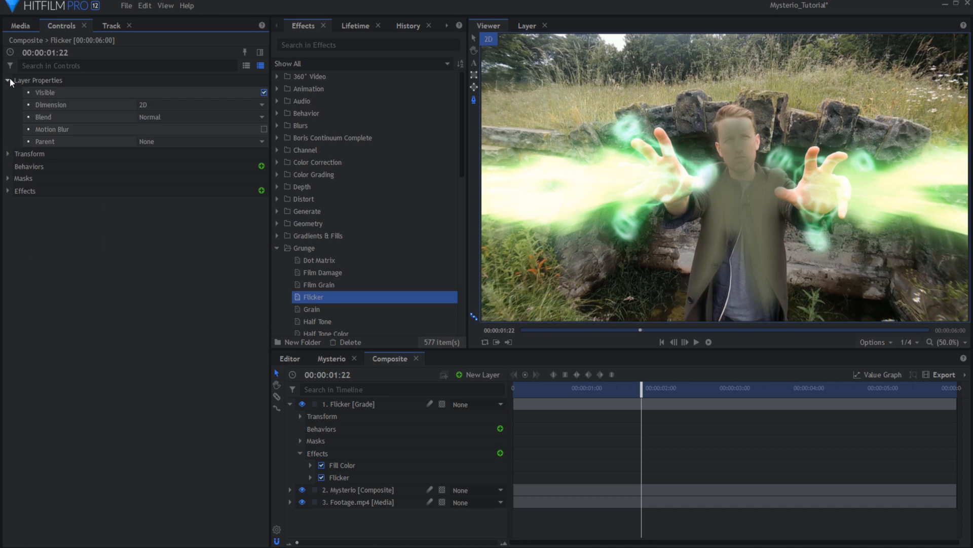
pyautogui.click(229, 117)
pyautogui.click(174, 399)
pyautogui.click(168, 115)
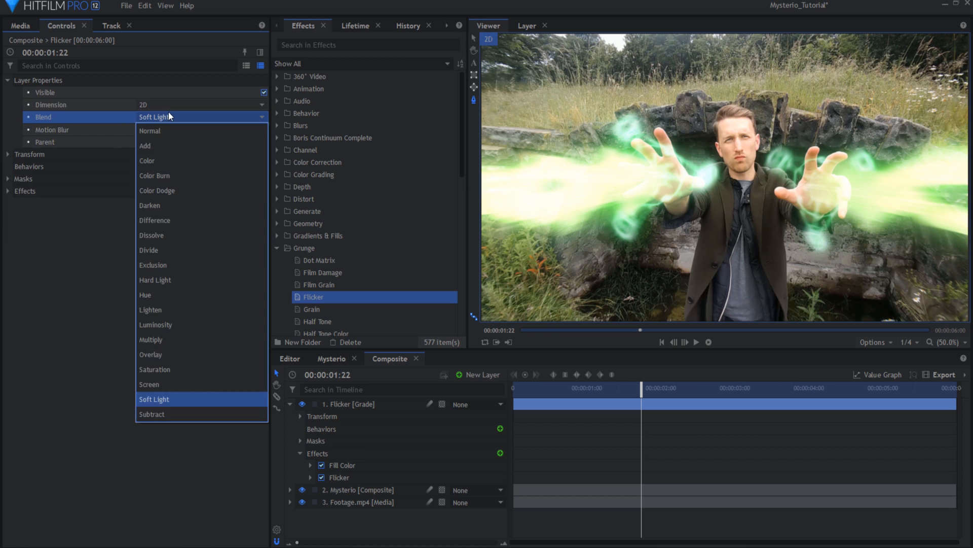
pyautogui.click(166, 385)
pyautogui.click(170, 117)
pyautogui.click(169, 143)
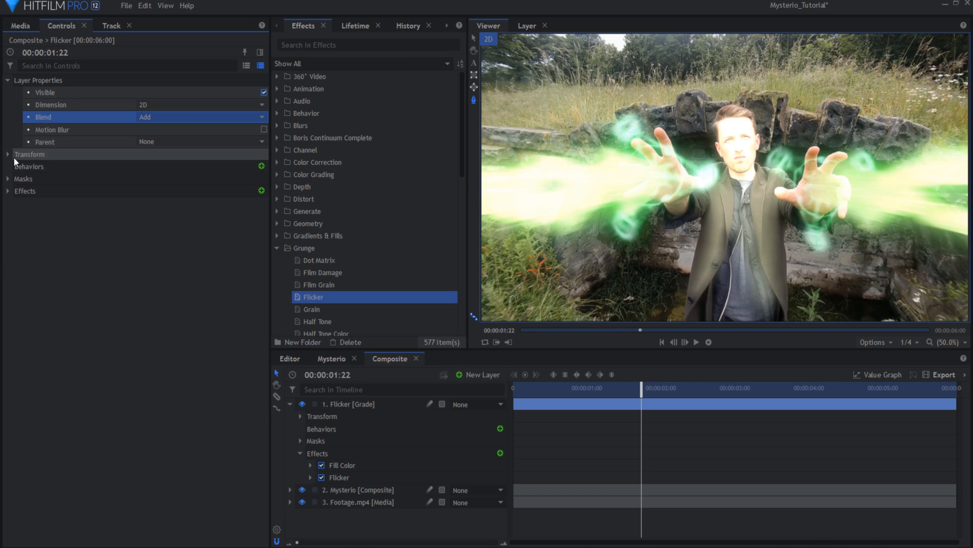
# Ease the Footage.mp4 layer's Scale animation from 135% at 00:00:00:27 down to 100% with a steep initial curve, and play it back.
pyautogui.click(171, 154)
pyautogui.moveTo(188, 168); pyautogui.dragTo(174, 167)
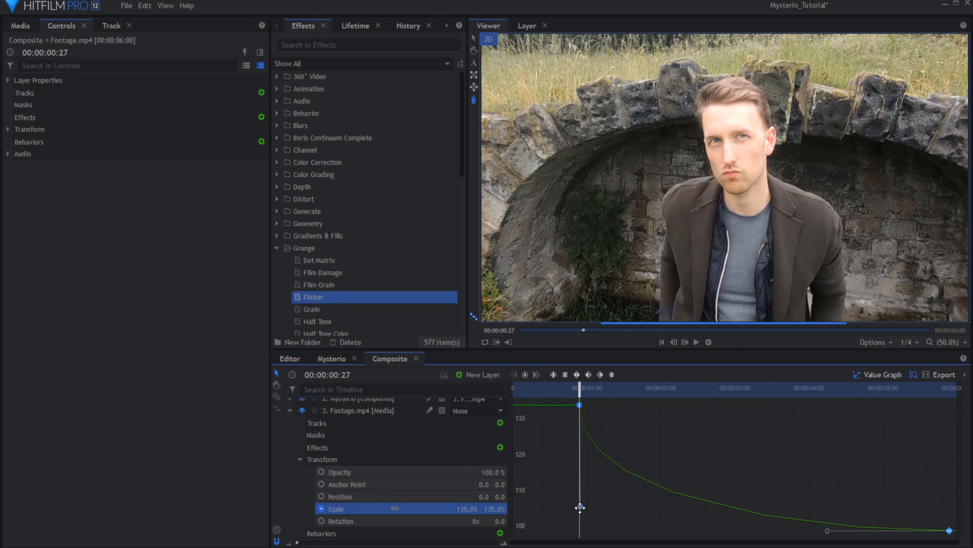
pyautogui.moveTo(580, 420); pyautogui.dragTo(579, 413)
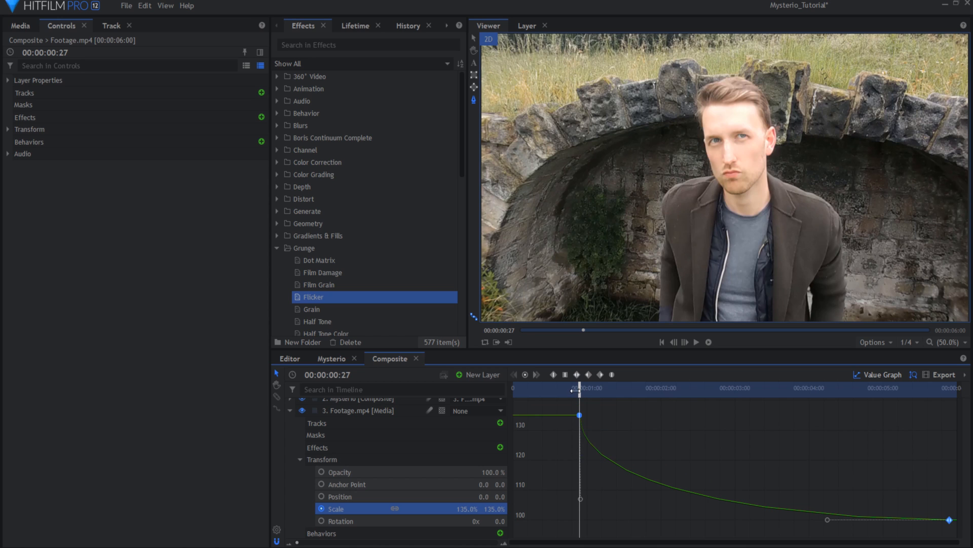
pyautogui.press('space')
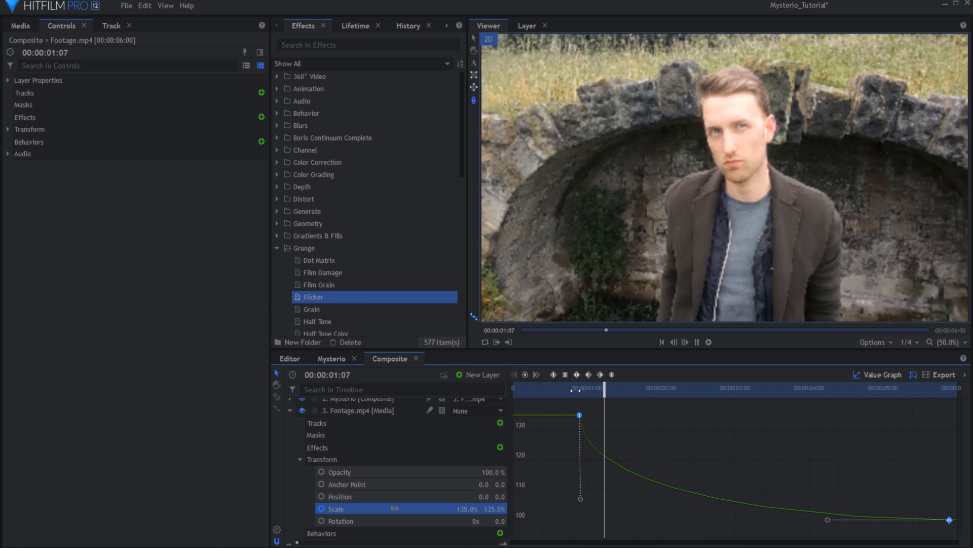
pyautogui.press('space')
pyautogui.click(290, 411)
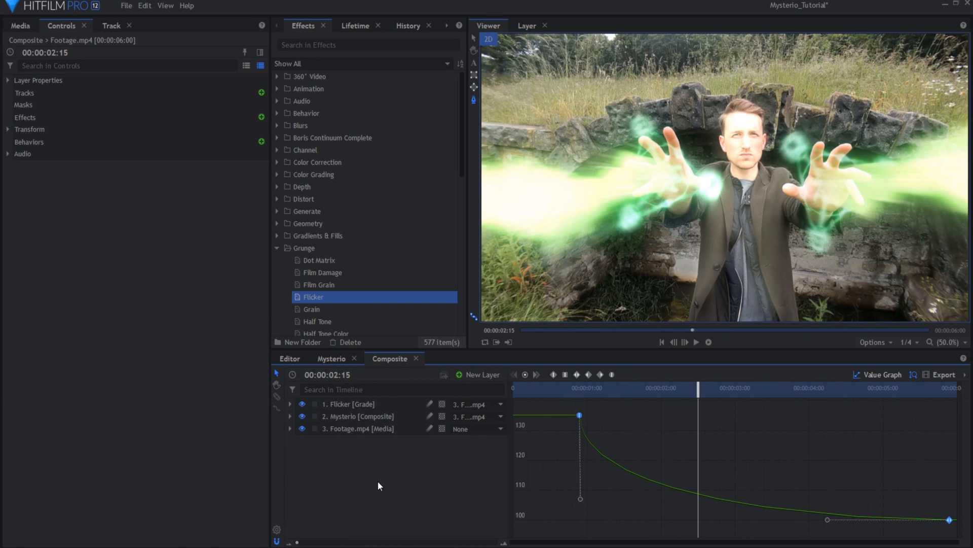
pyautogui.click(858, 375)
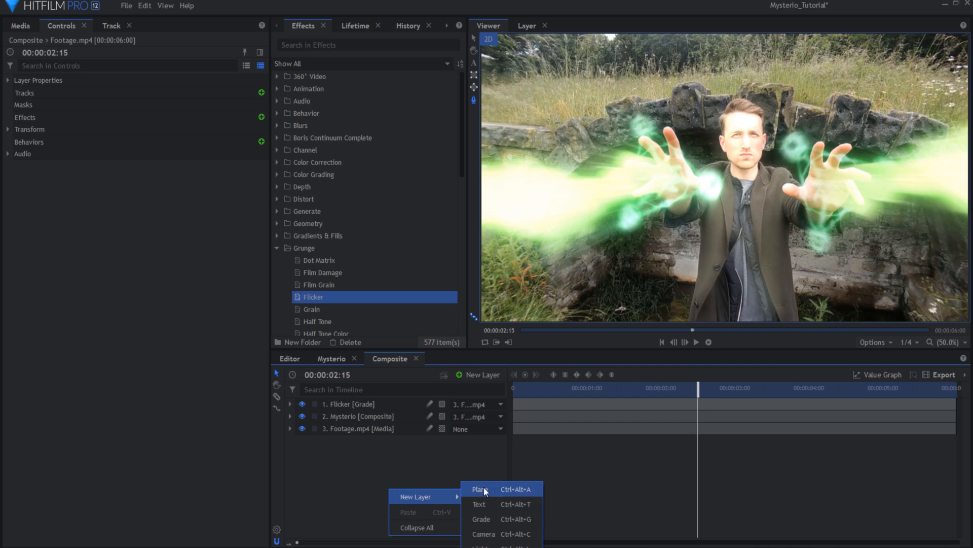
# Add a grade layer above the Flicker layer and name it CamShake.
pyautogui.click(479, 518)
pyautogui.press('F2')
pyautogui.write('Ca')
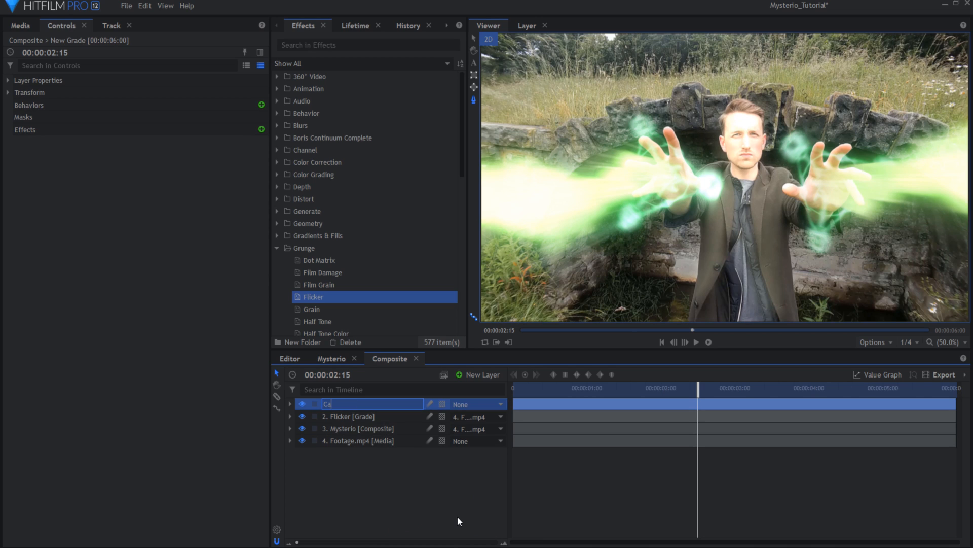
pyautogui.write('mShake')
pyautogui.press('Return')
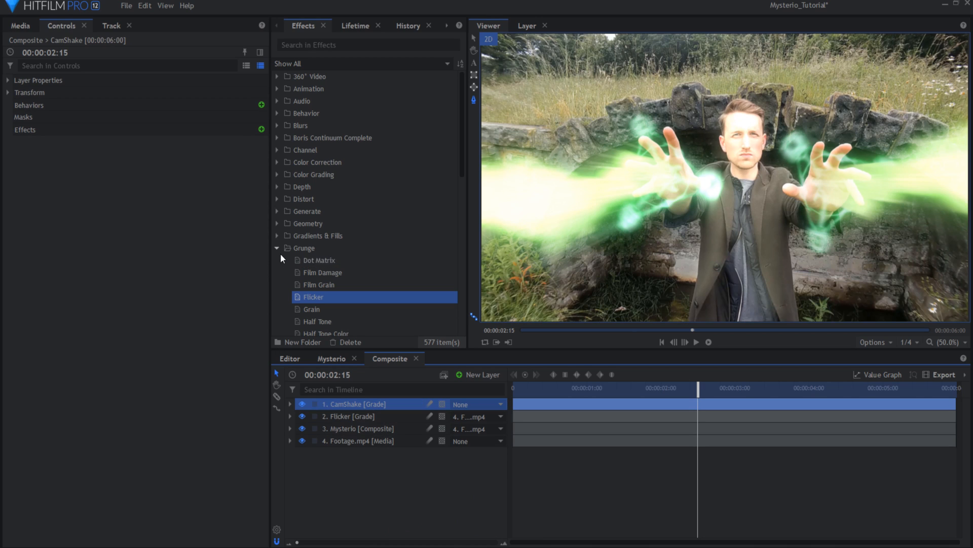
# Apply the Shake effect from the Grunge effects to the CamShake grade layer.
pyautogui.scroll(-3, 334, 238)
pyautogui.click(313, 290)
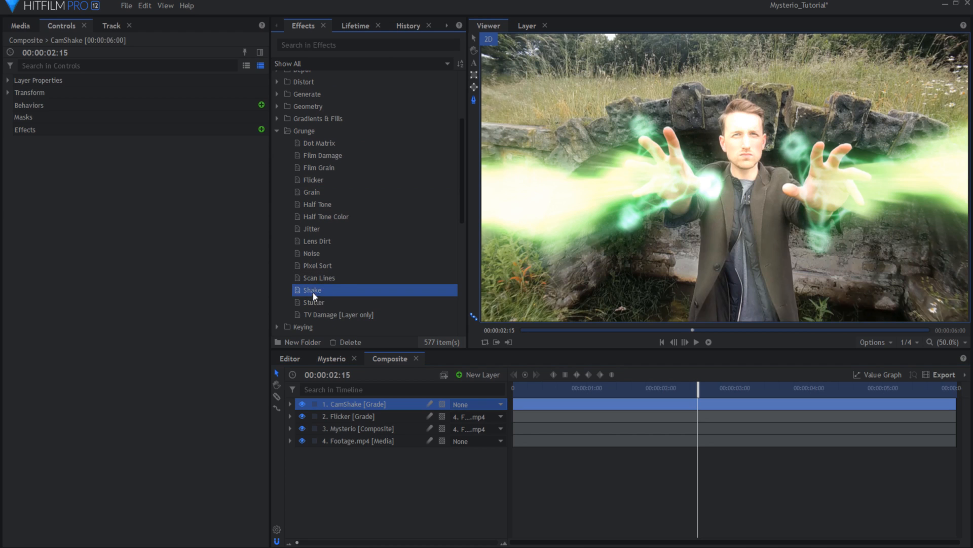
pyautogui.moveTo(312, 291); pyautogui.dragTo(336, 407)
pyautogui.moveTo(588, 394)
pyautogui.mouseDown()
pyautogui.moveTo(580, 394)
pyautogui.moveTo(605, 393)
pyautogui.mouseUp()
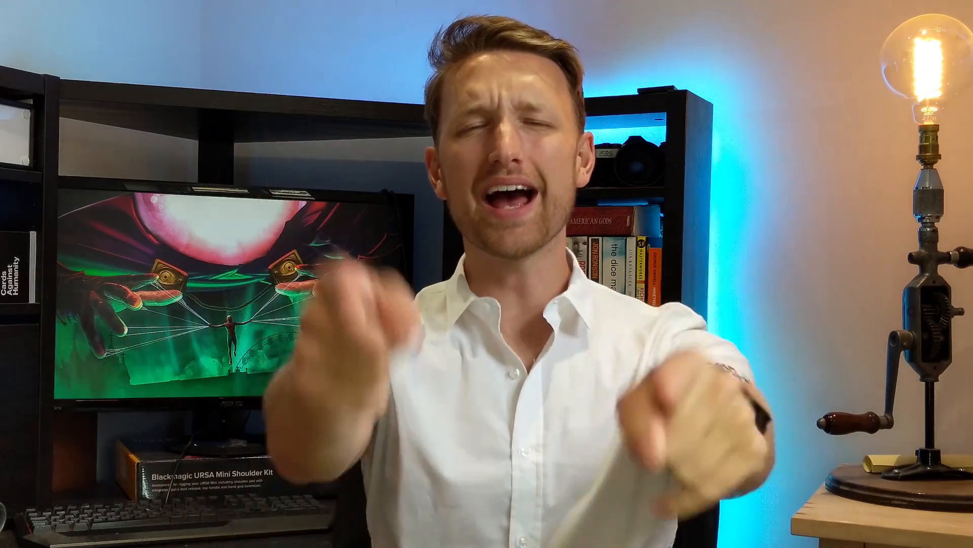